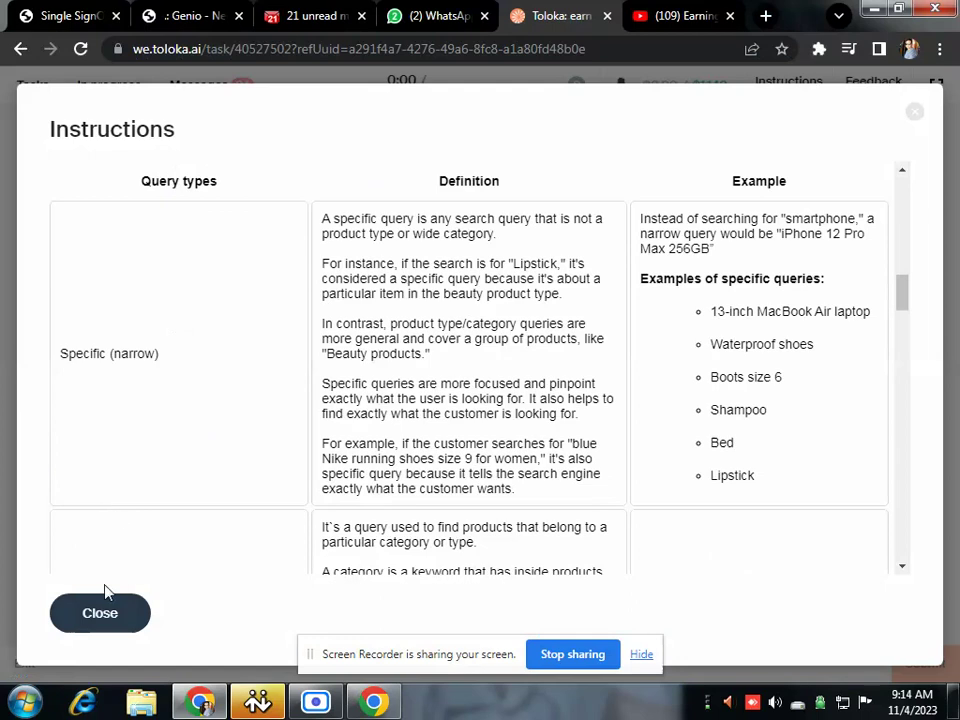
- Close the instructions, check the query "adidas" in Google, and classify it as an English-language Brand query
click(100, 614)
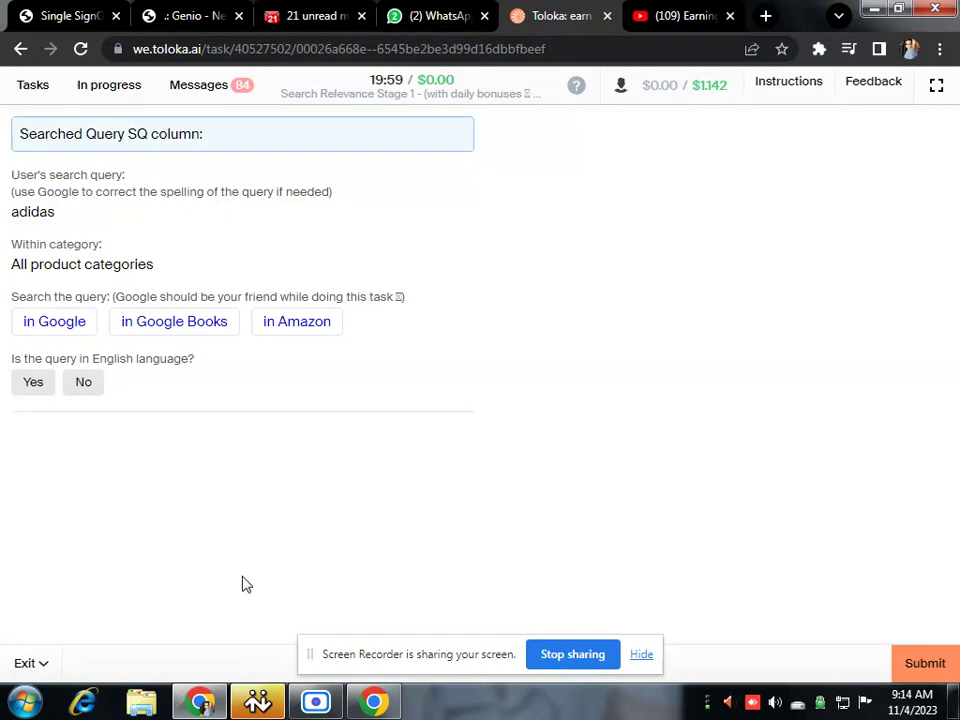
click(54, 328)
click(505, 12)
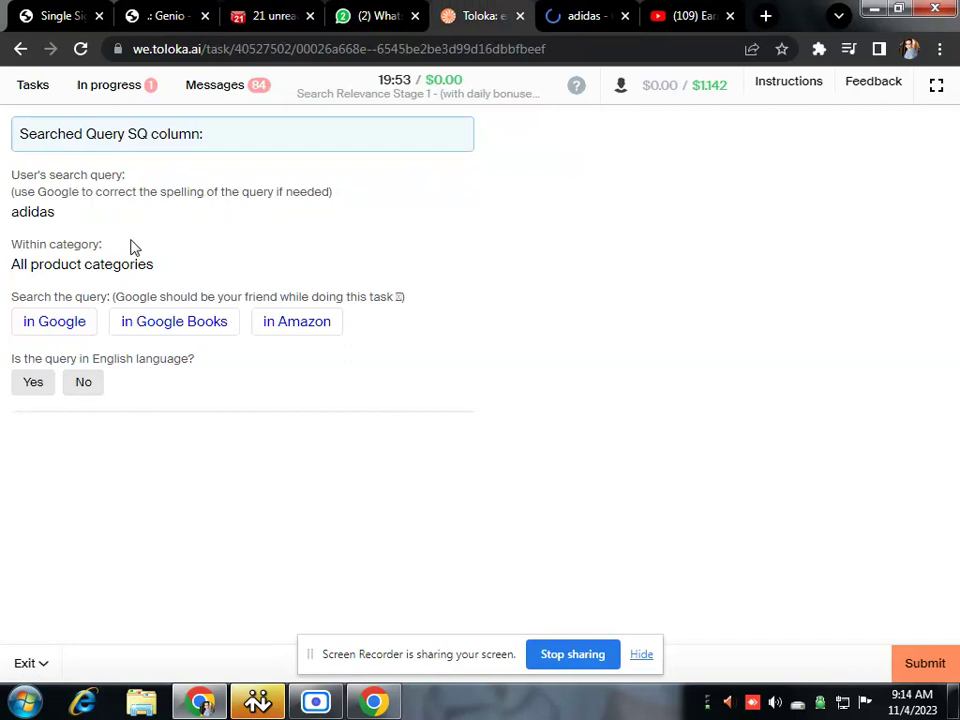
click(33, 384)
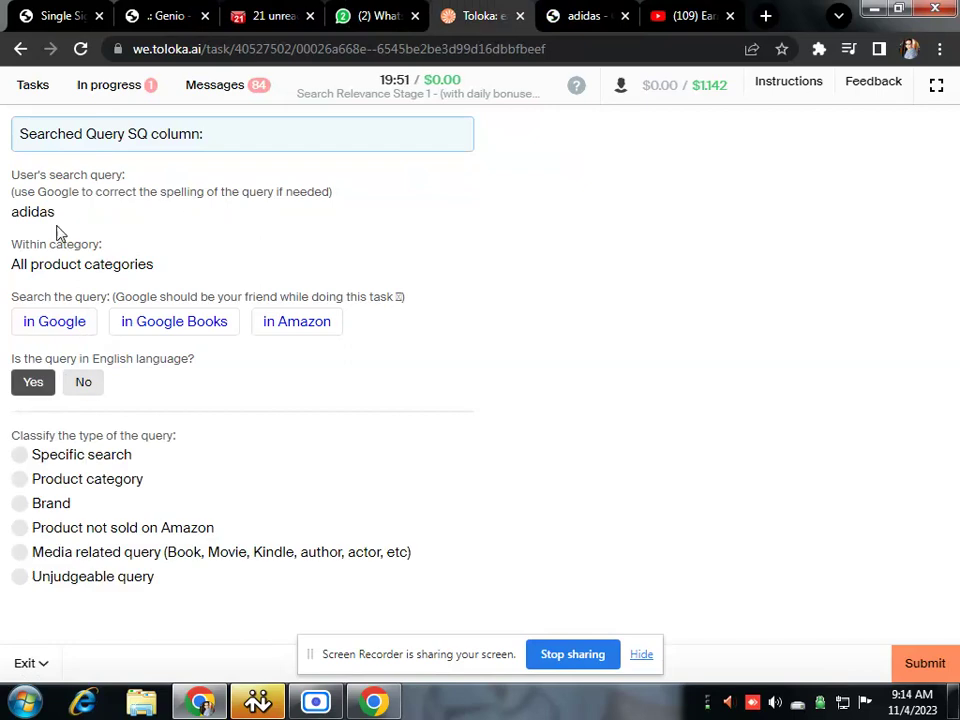
click(590, 18)
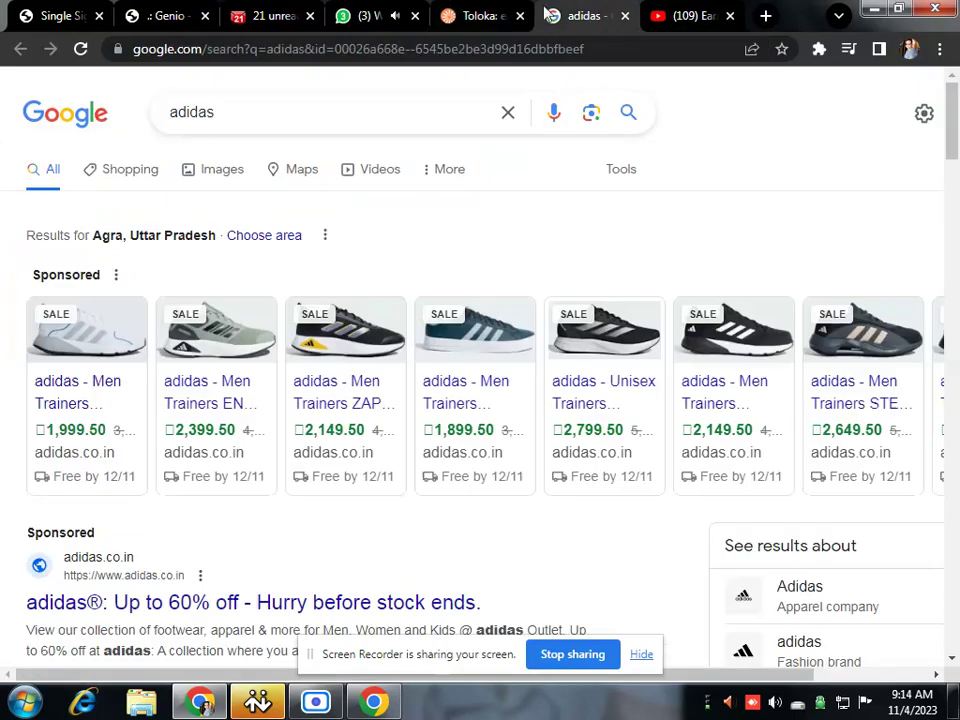
click(480, 14)
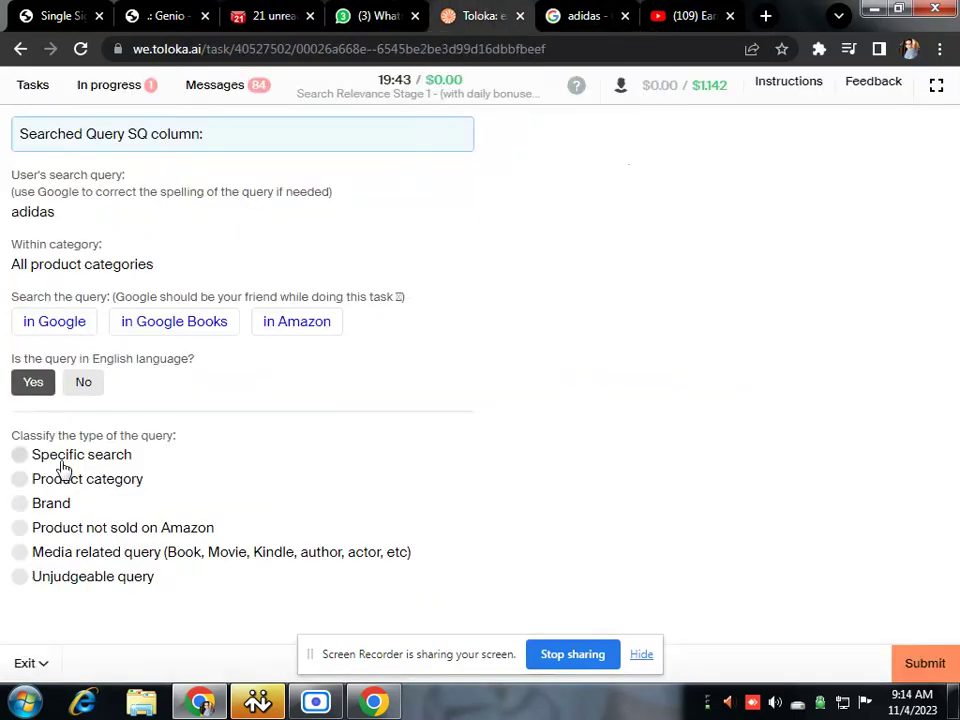
click(60, 514)
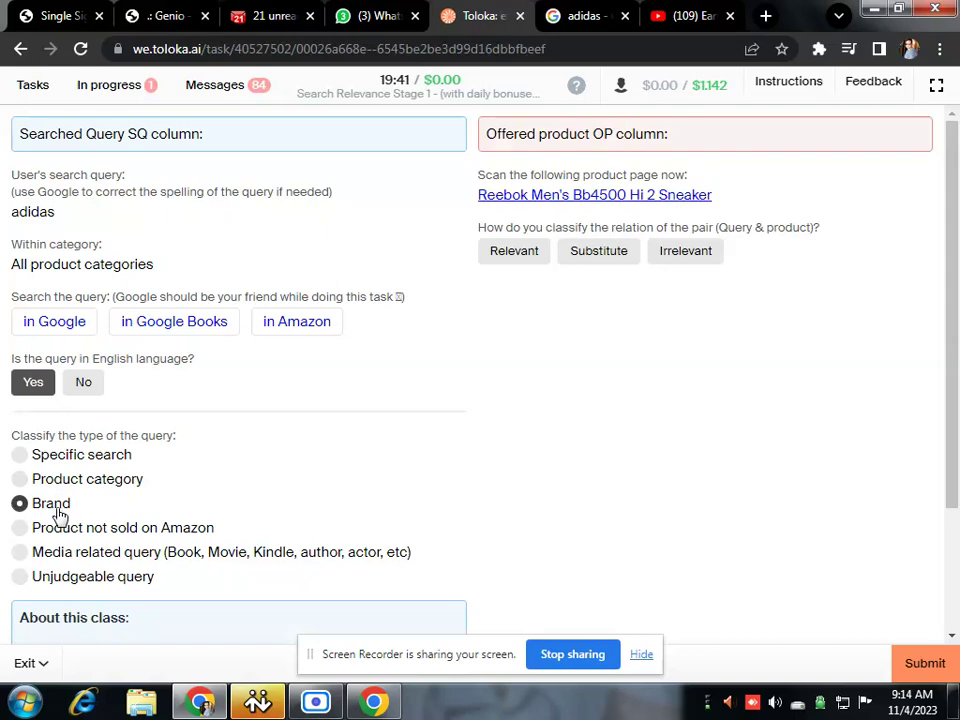
- Check the offered Reebok sneaker's product page and try submitting the pair as Irrelevant, then as Relevant
click(572, 199)
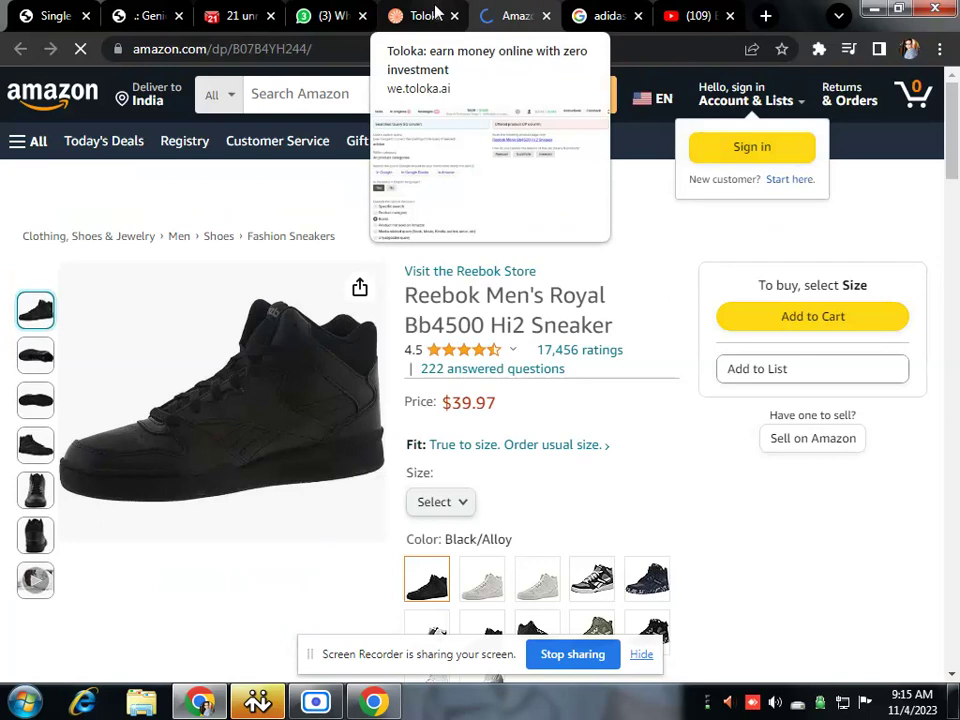
click(436, 14)
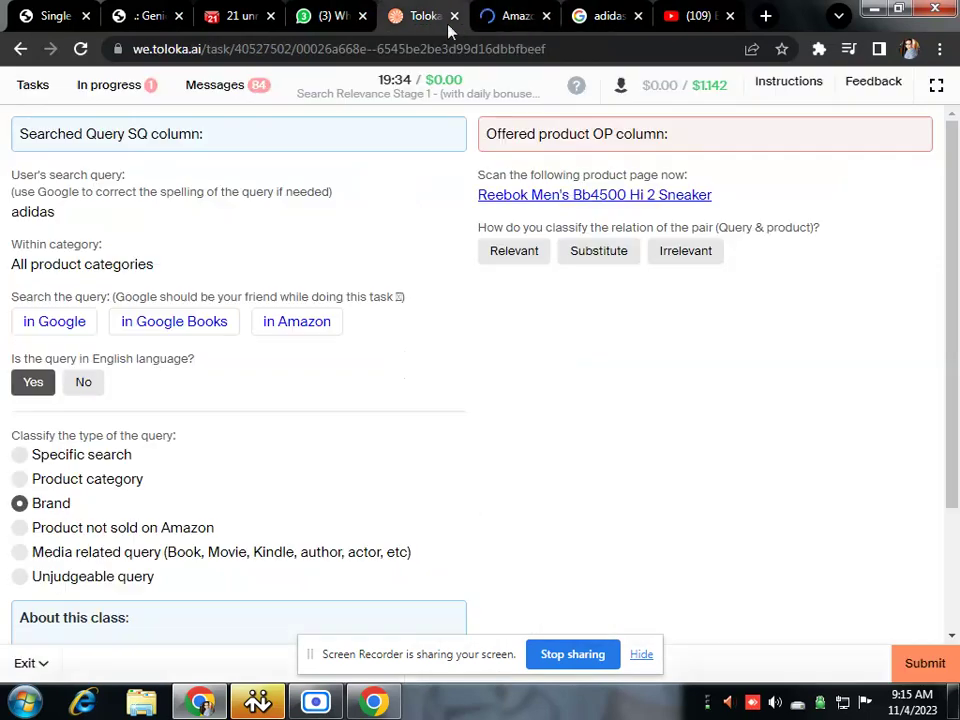
click(682, 254)
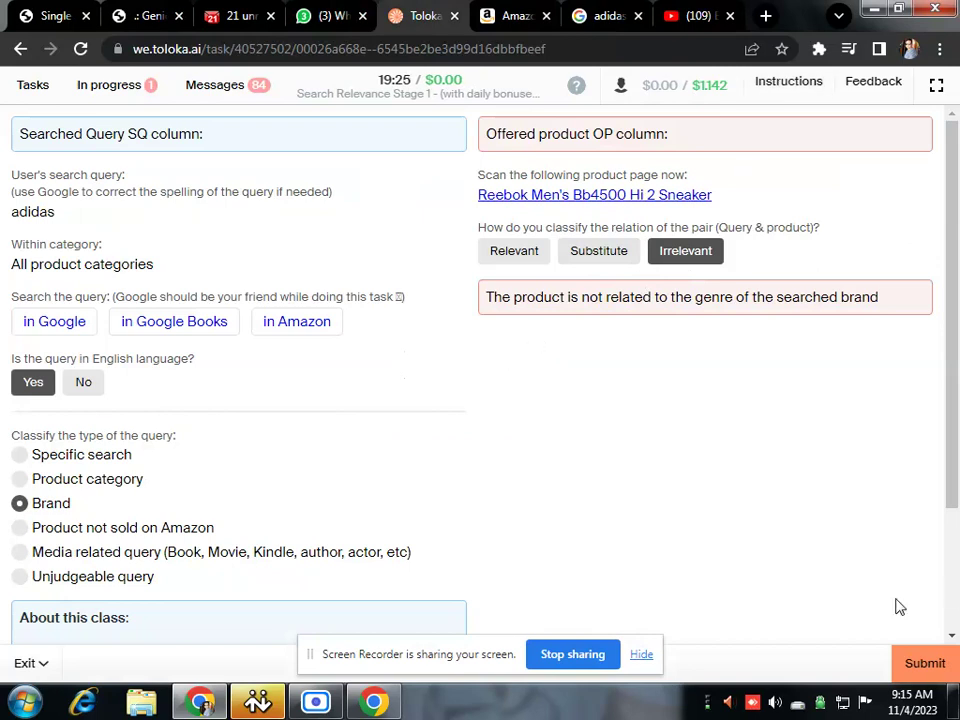
scroll(750, 536, down, 3)
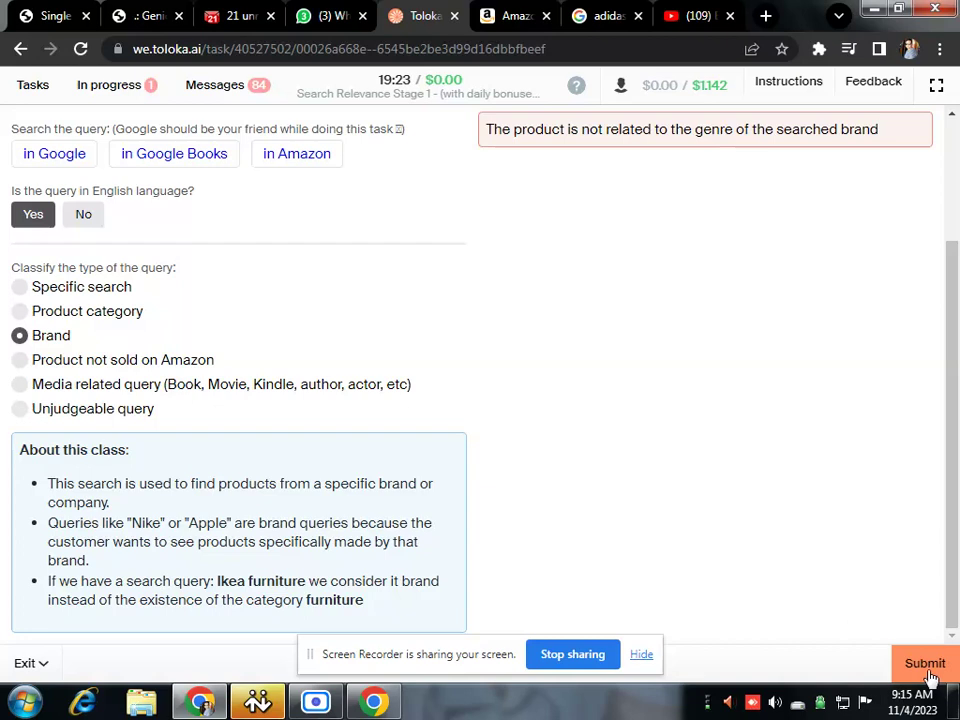
click(926, 670)
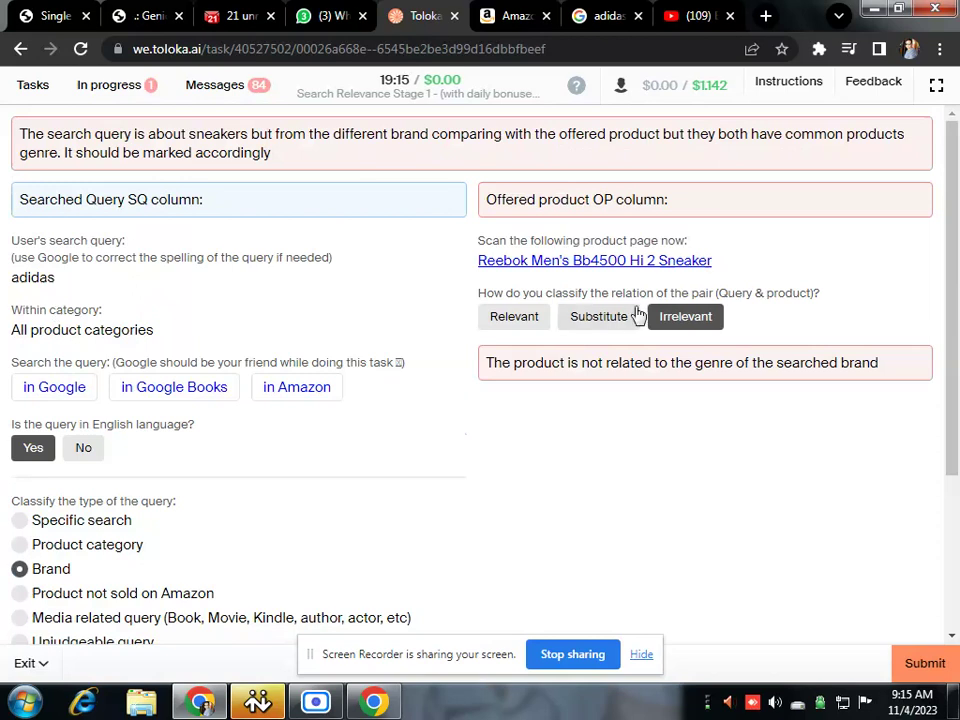
key(1)
click(940, 660)
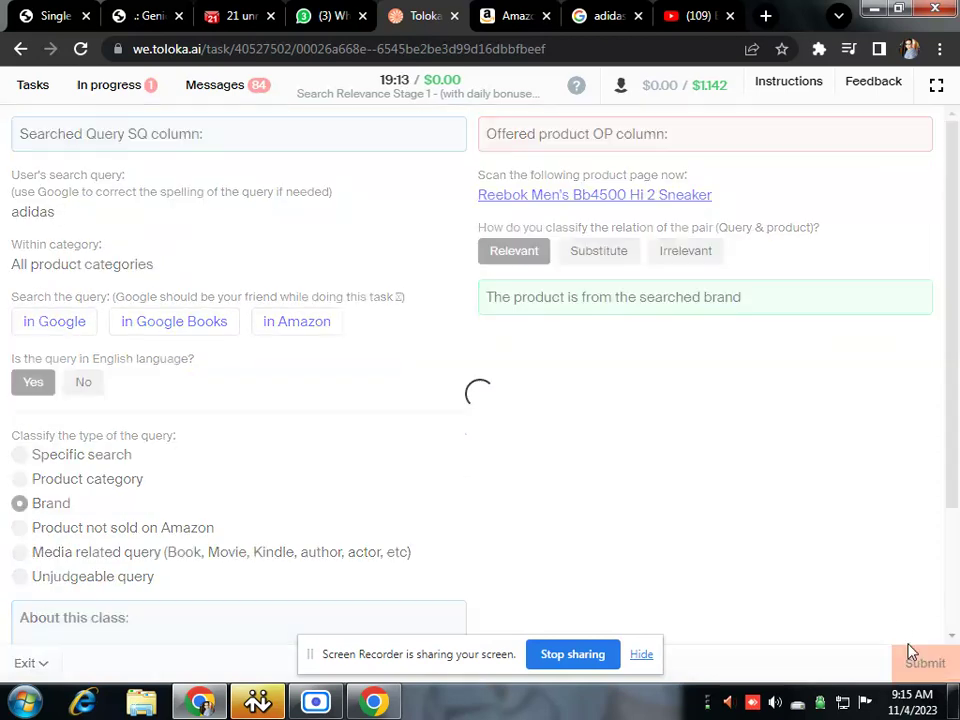
- Rate the adidas query and Reebok sneaker pair as Substitute, submit it, and close the Amazon product page
click(598, 327)
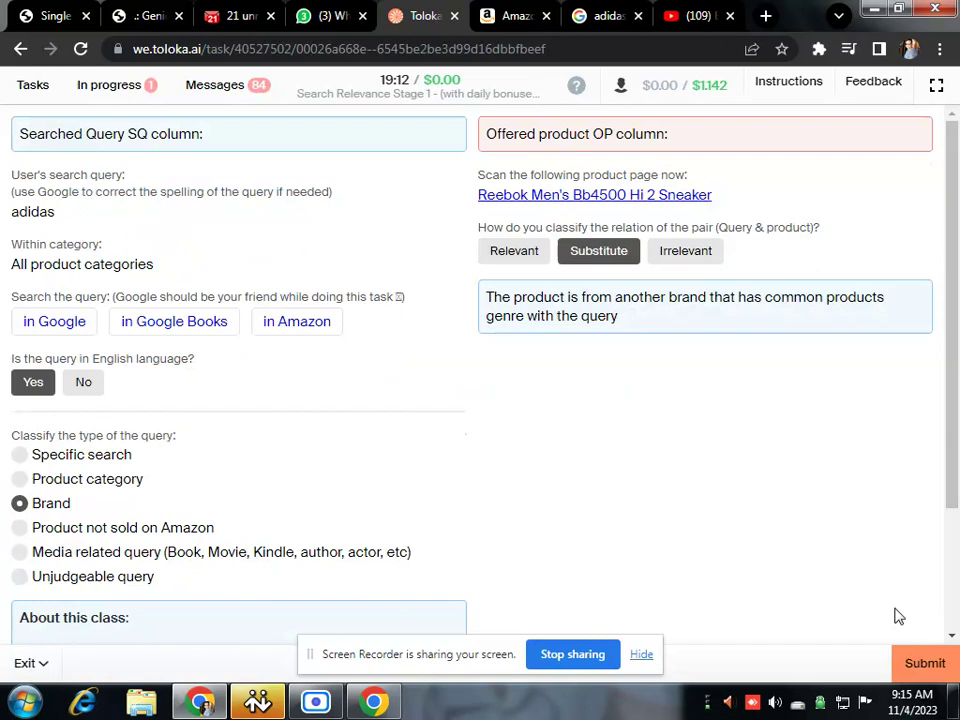
click(926, 662)
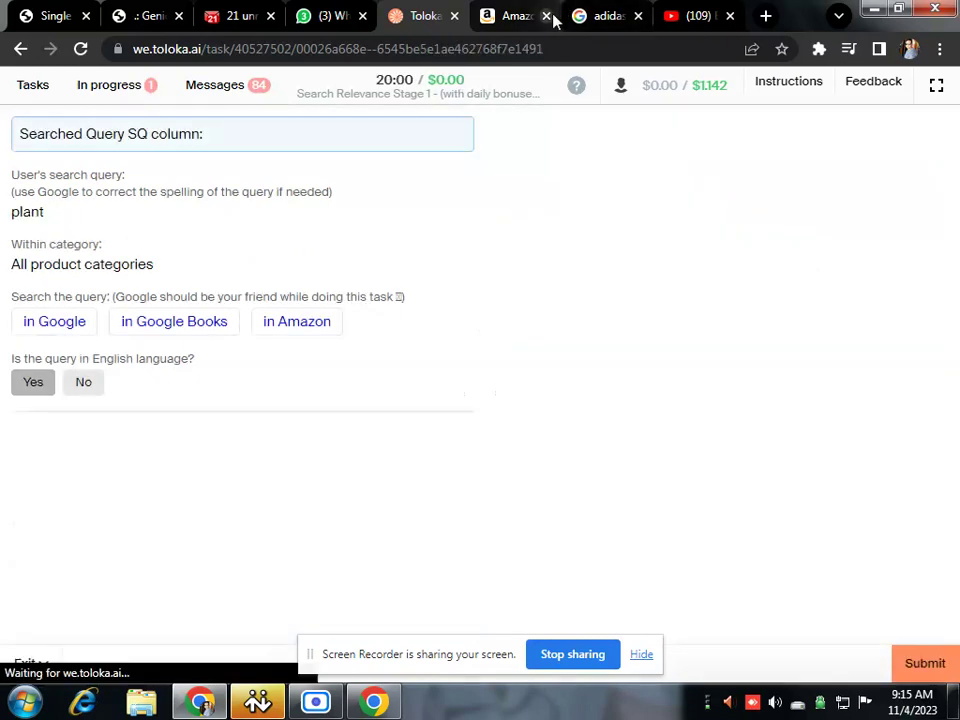
click(547, 15)
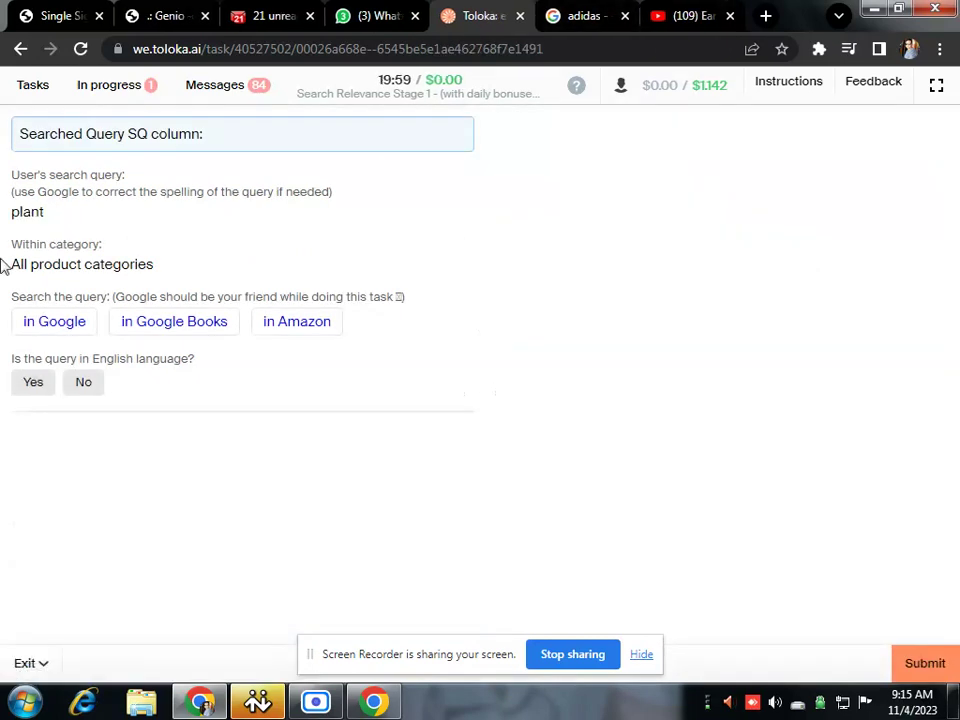
- Mark the query "plant" as English, check it in Google, and classify it as Product category
click(42, 390)
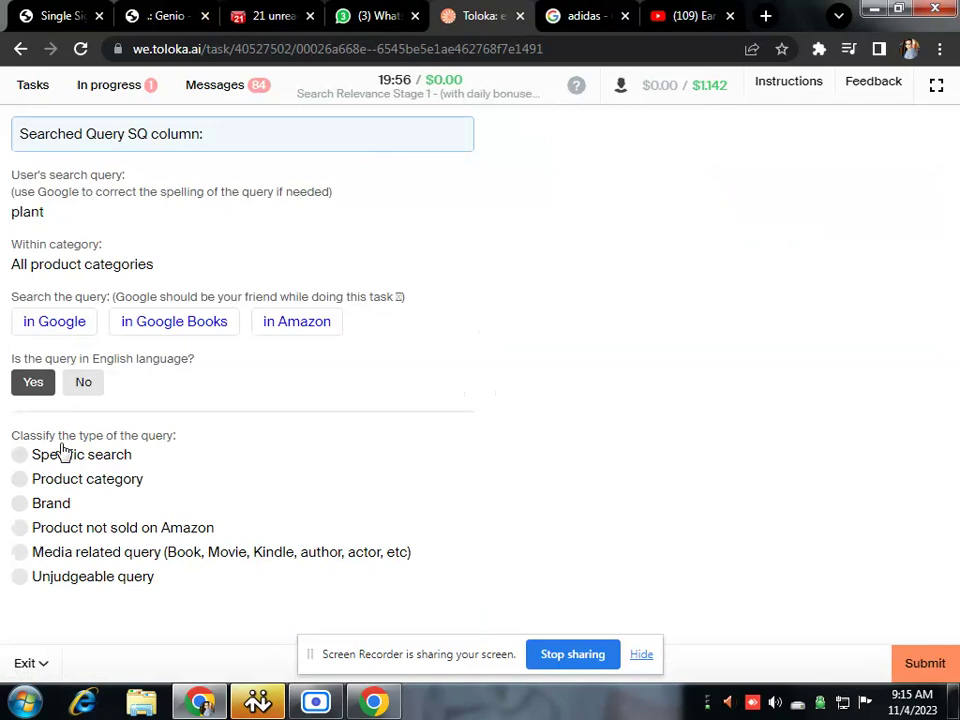
click(56, 322)
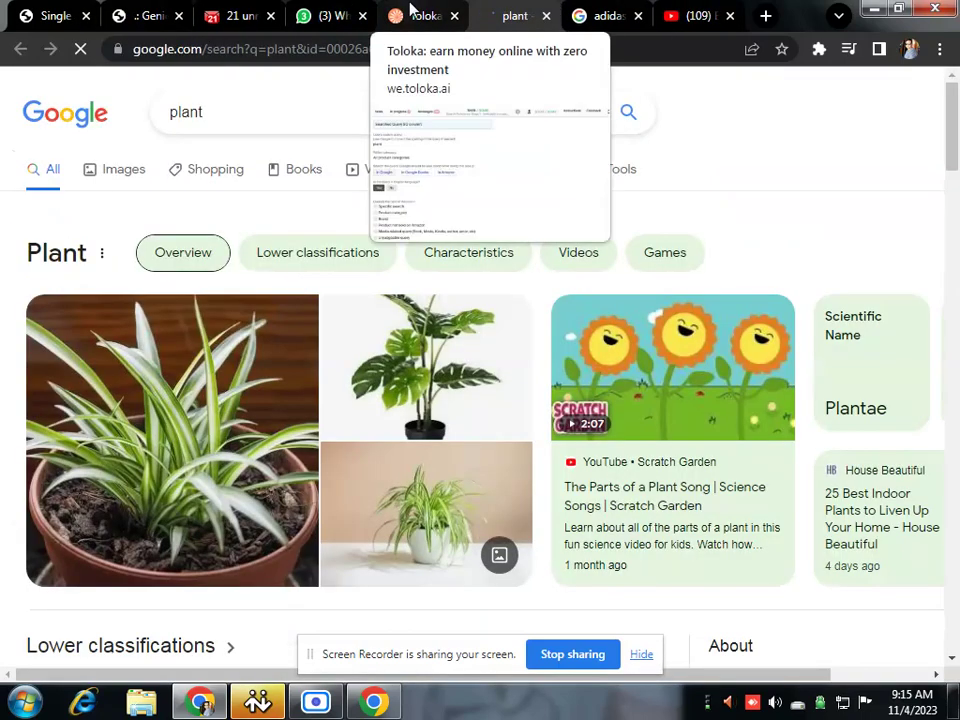
click(410, 9)
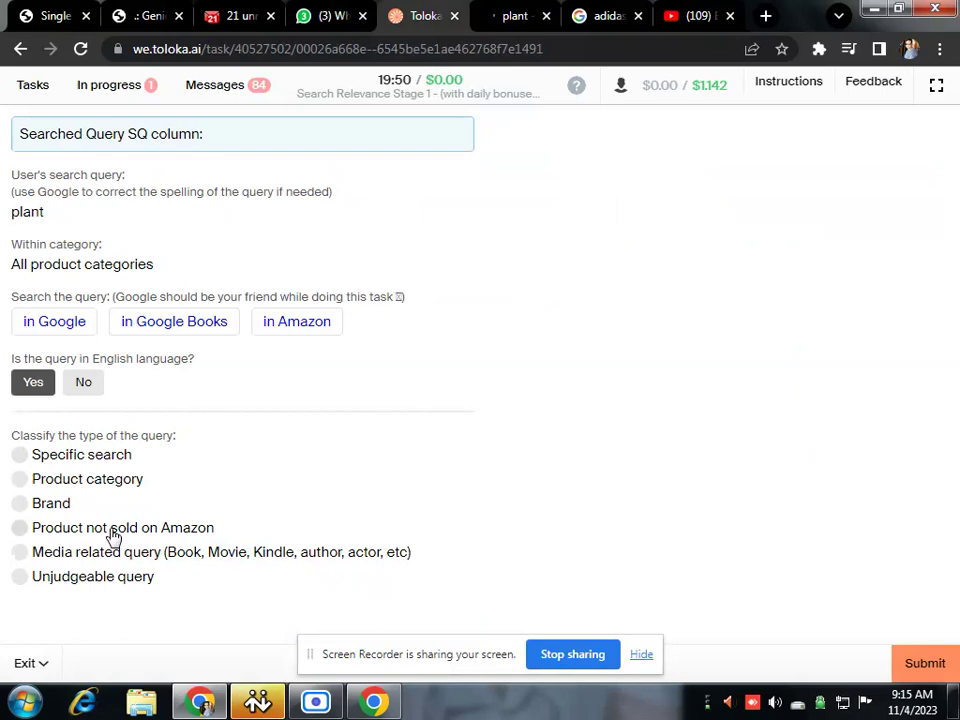
click(515, 15)
click(422, 10)
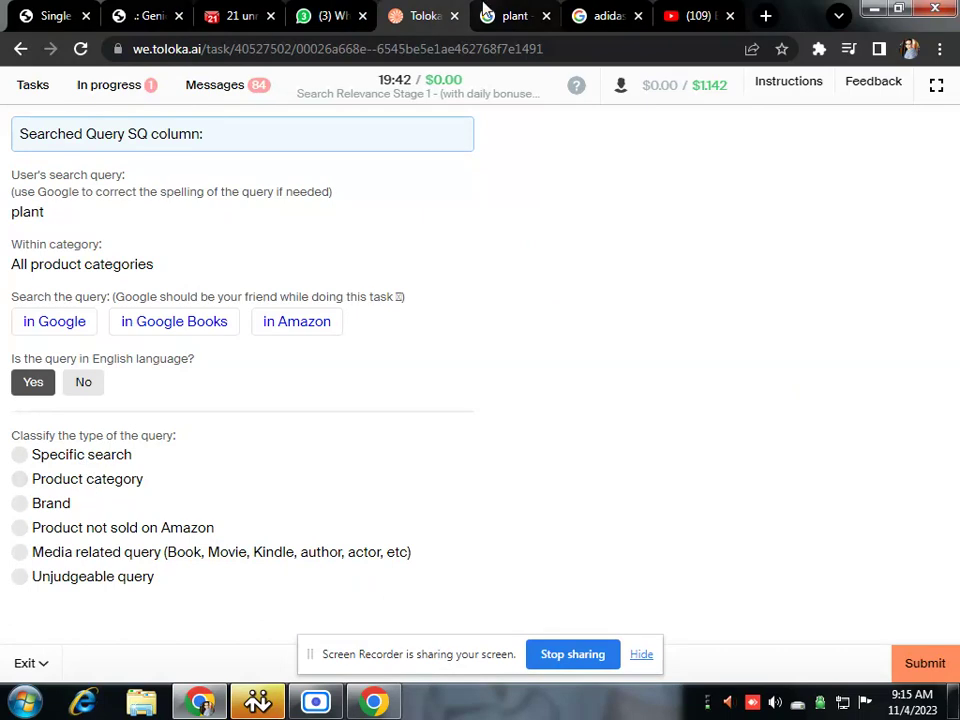
key(ctrl+Tab)
key(ctrl+shift+Tab)
click(111, 477)
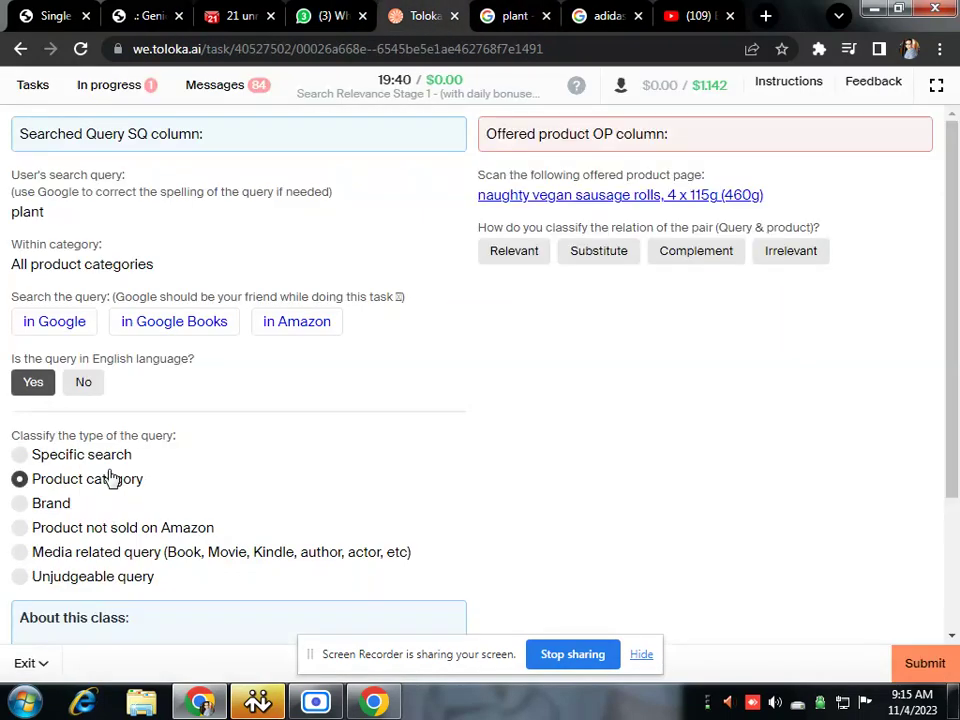
click(115, 458)
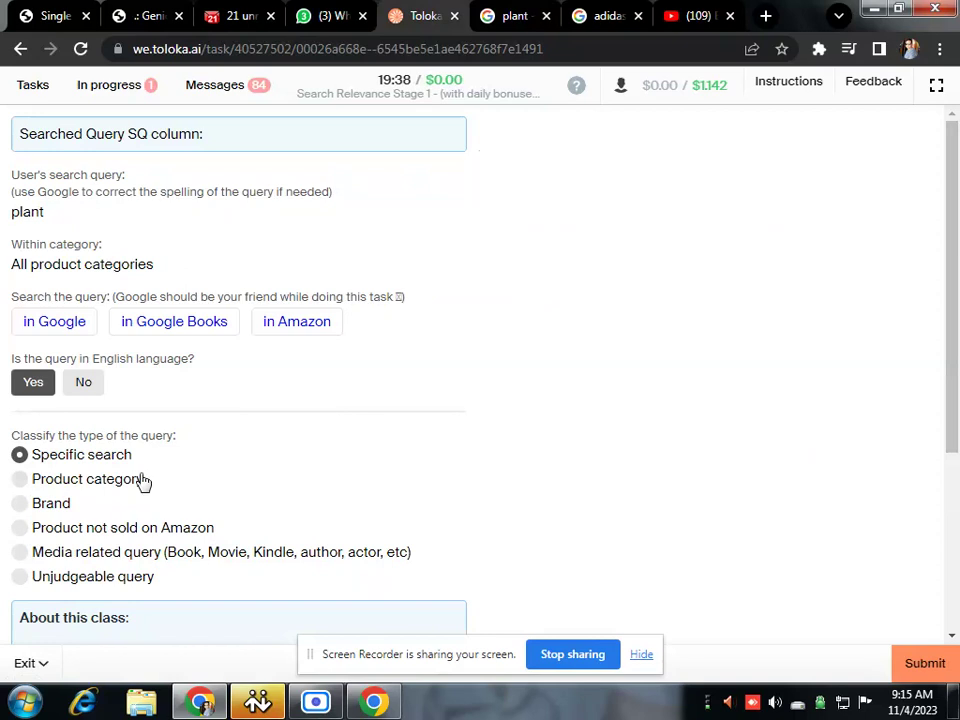
click(140, 483)
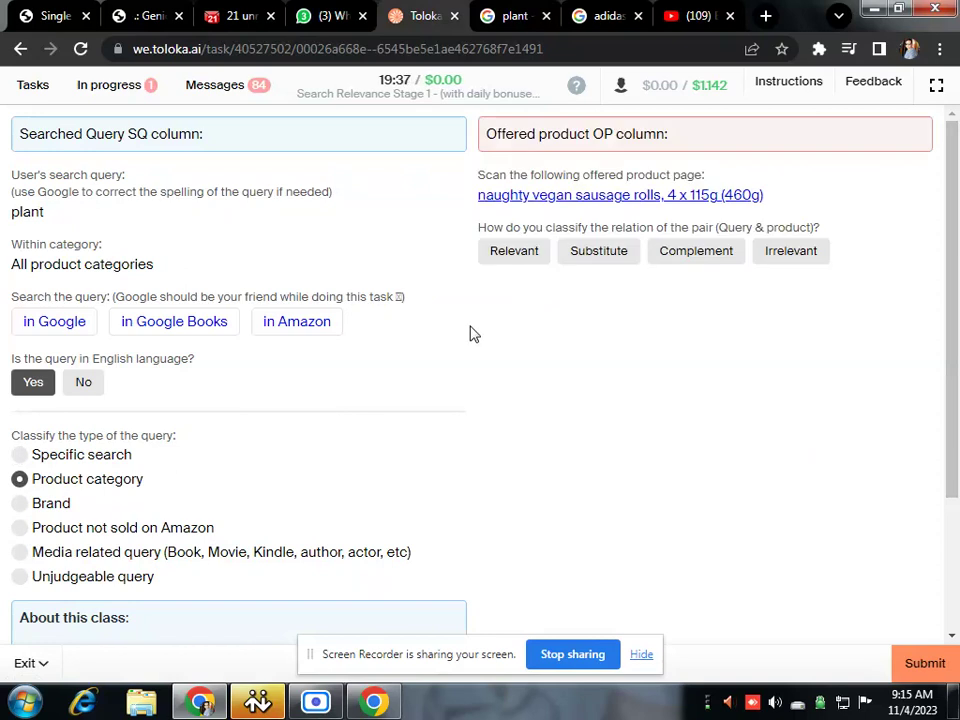
- Check the vegan sausage rolls' product page, rate the pair as Irrelevant, and submit the task
click(568, 197)
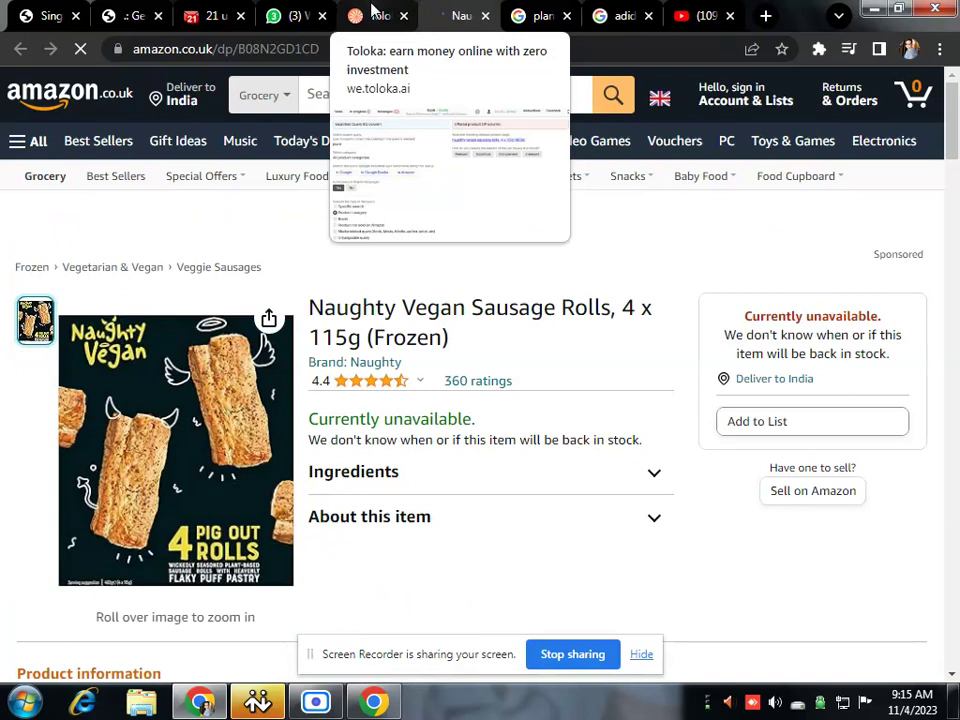
click(372, 12)
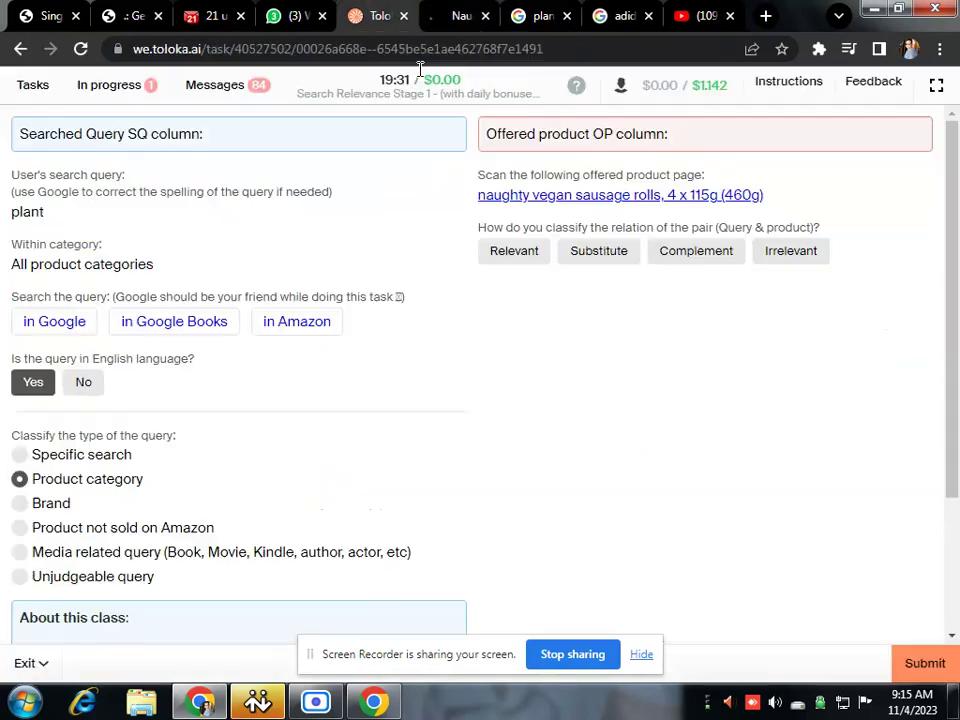
click(780, 252)
click(922, 664)
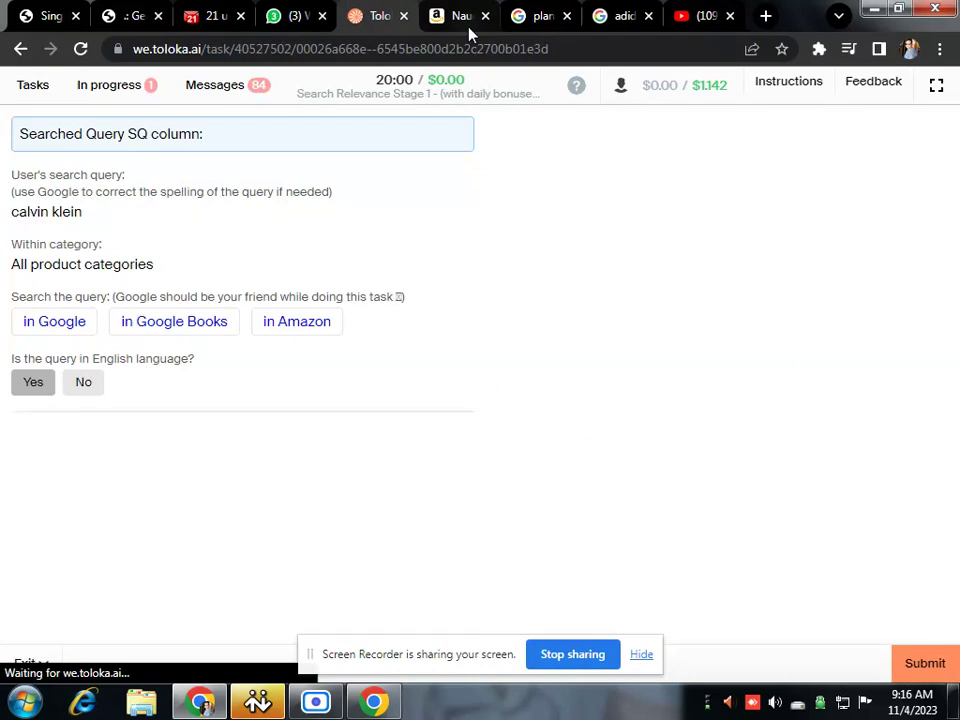
- Close the leftover Amazon and Google pages and classify the query "calvin klein" as an English-language Brand query
click(485, 16)
click(485, 16)
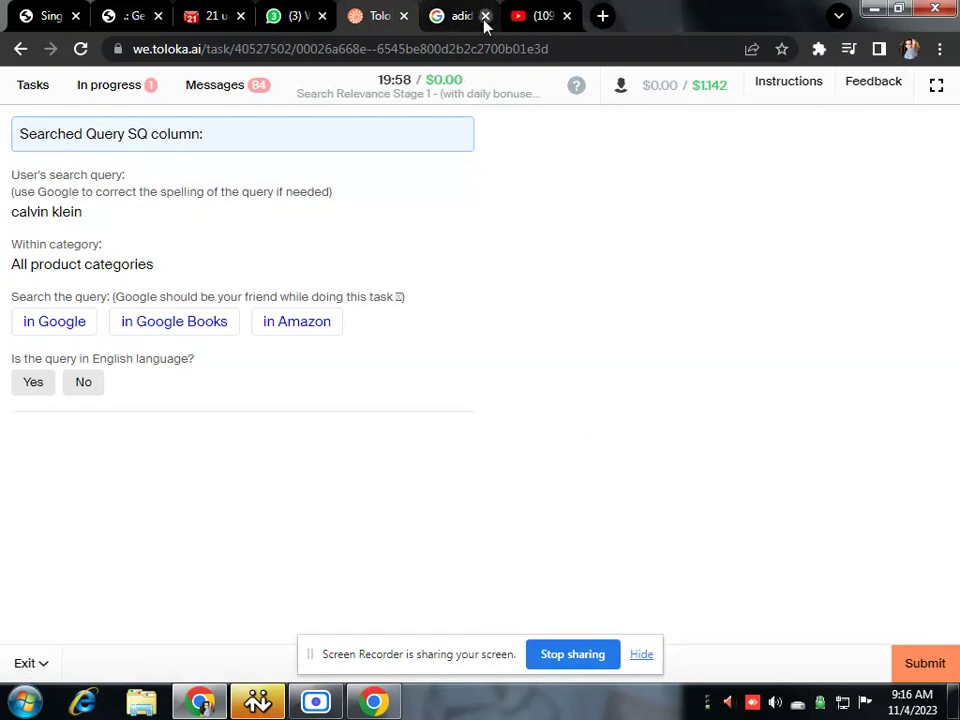
click(485, 16)
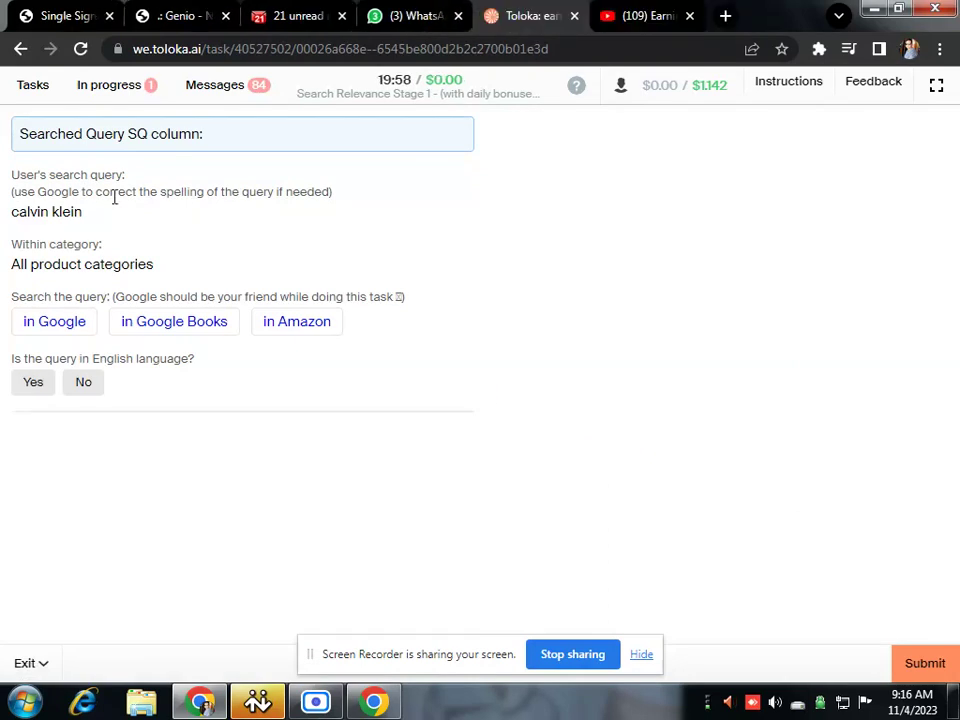
click(40, 383)
click(50, 505)
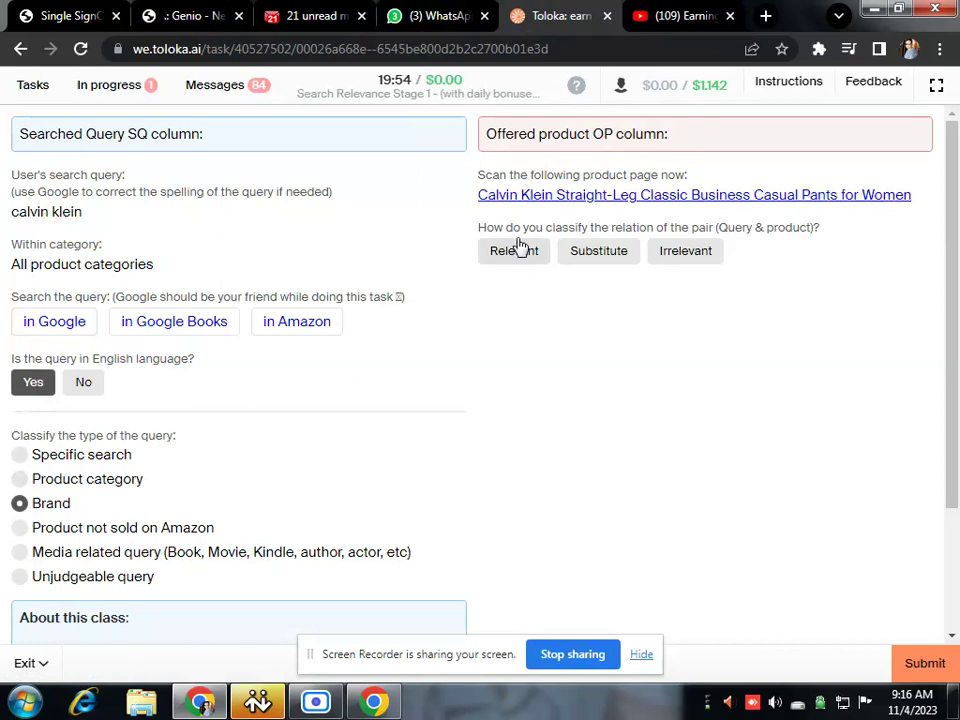
- Check the Calvin Klein pants page and the query's Google results, rate the pair as Relevant, and submit the task
click(536, 201)
click(450, 10)
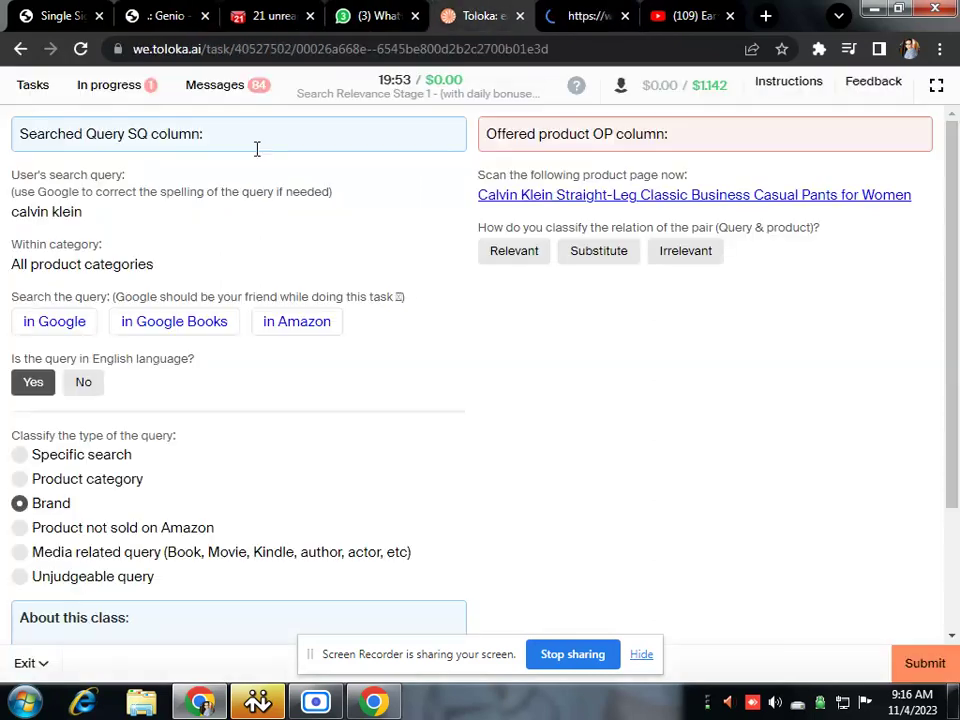
click(26, 316)
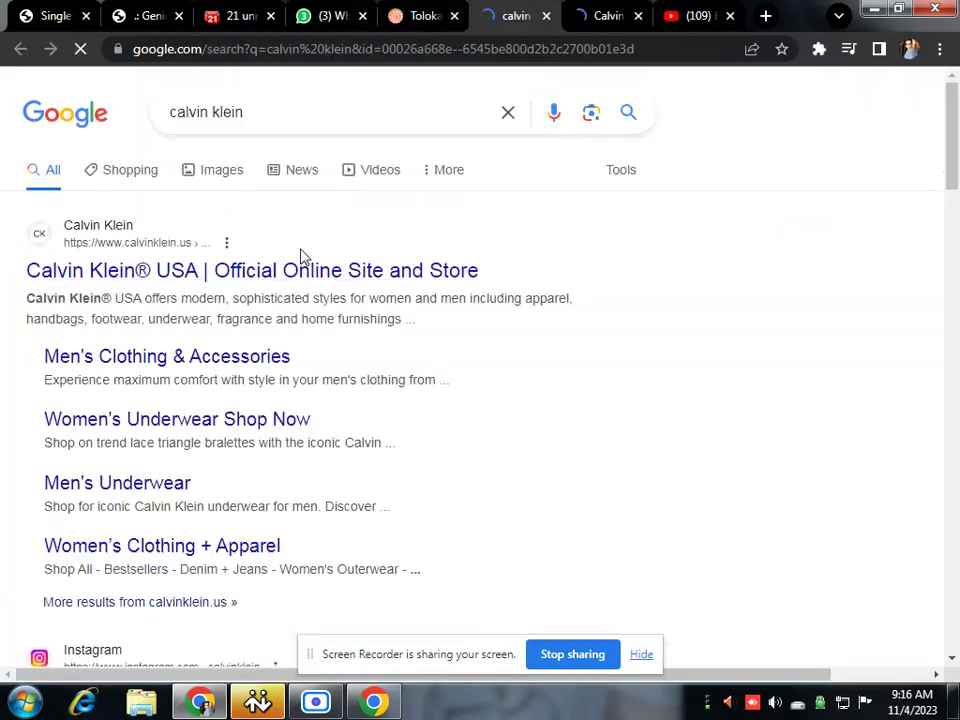
scroll(313, 333, down, 3)
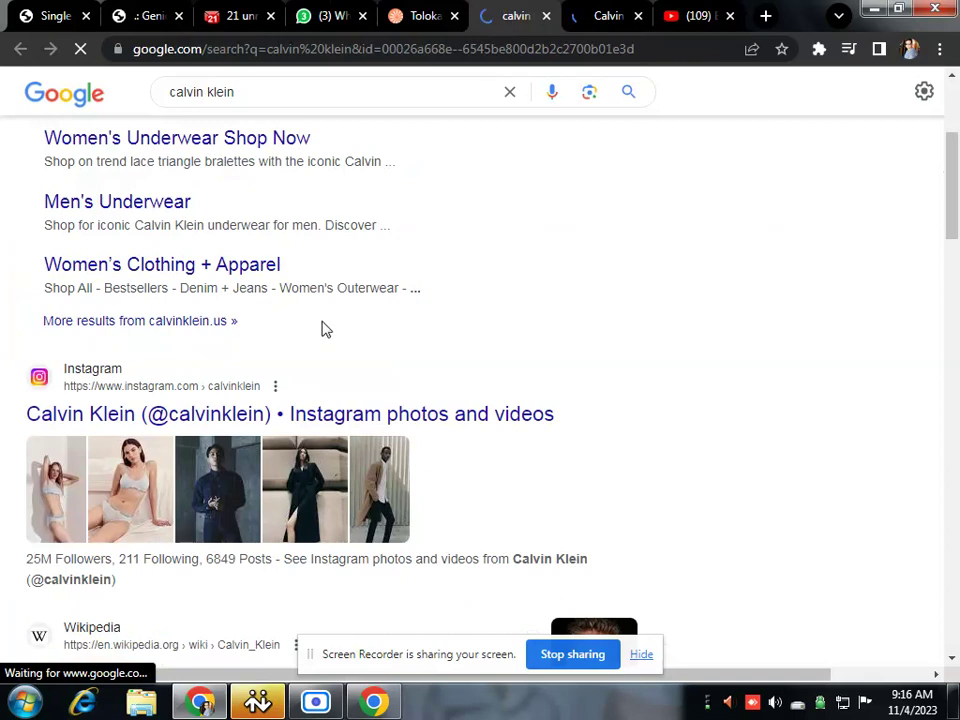
click(600, 12)
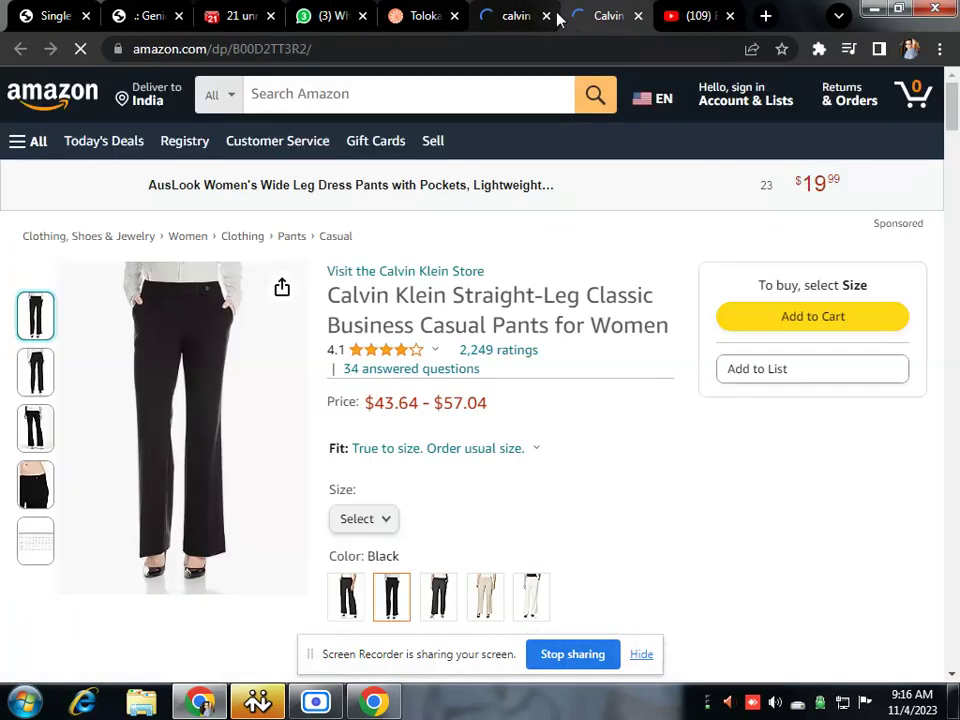
click(546, 16)
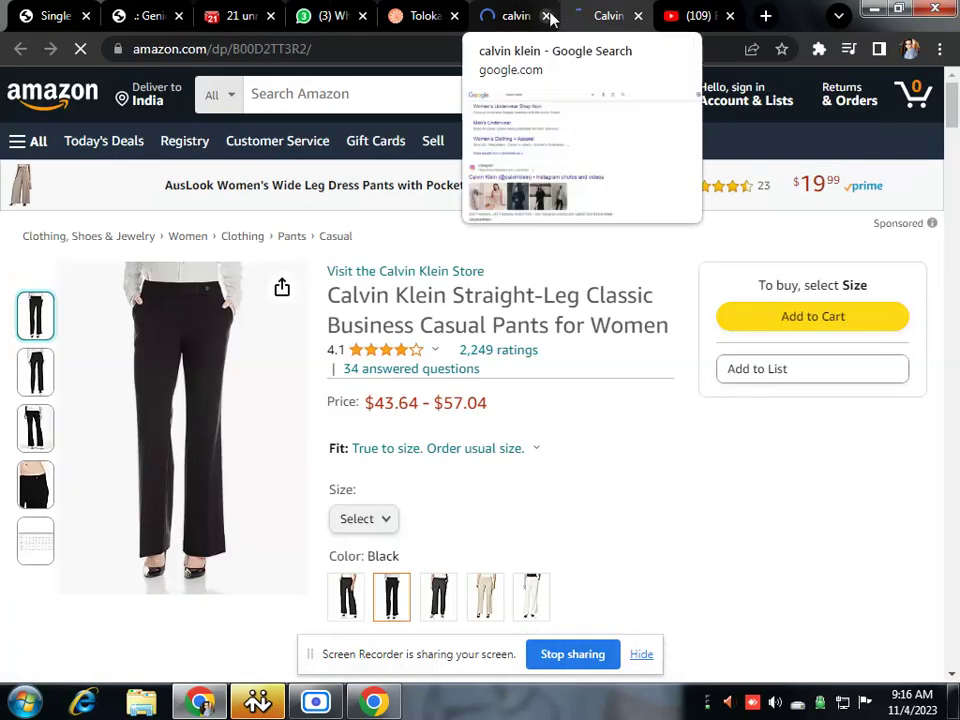
click(428, 12)
click(518, 256)
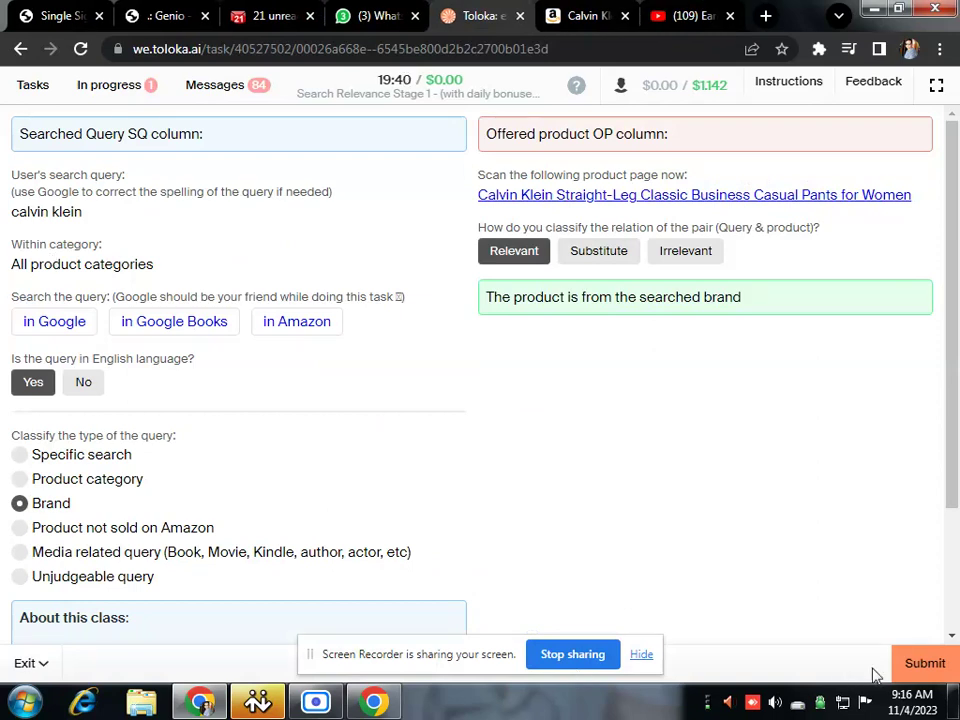
click(911, 664)
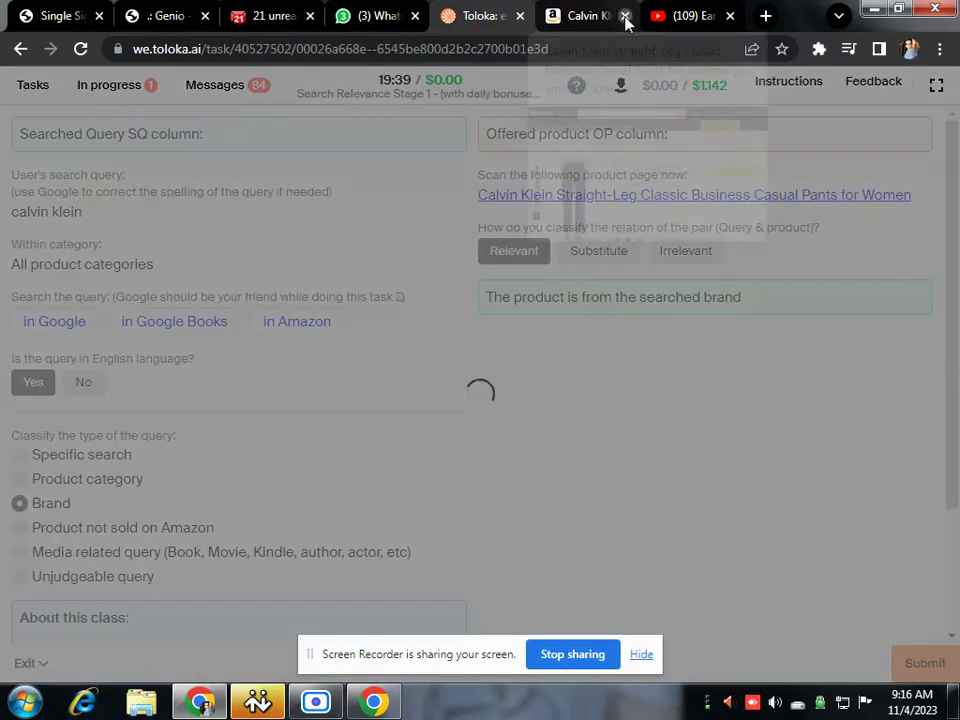
- Close the Calvin Klein product page and complete the slider puzzle by fitting the star piece into its gap
click(624, 15)
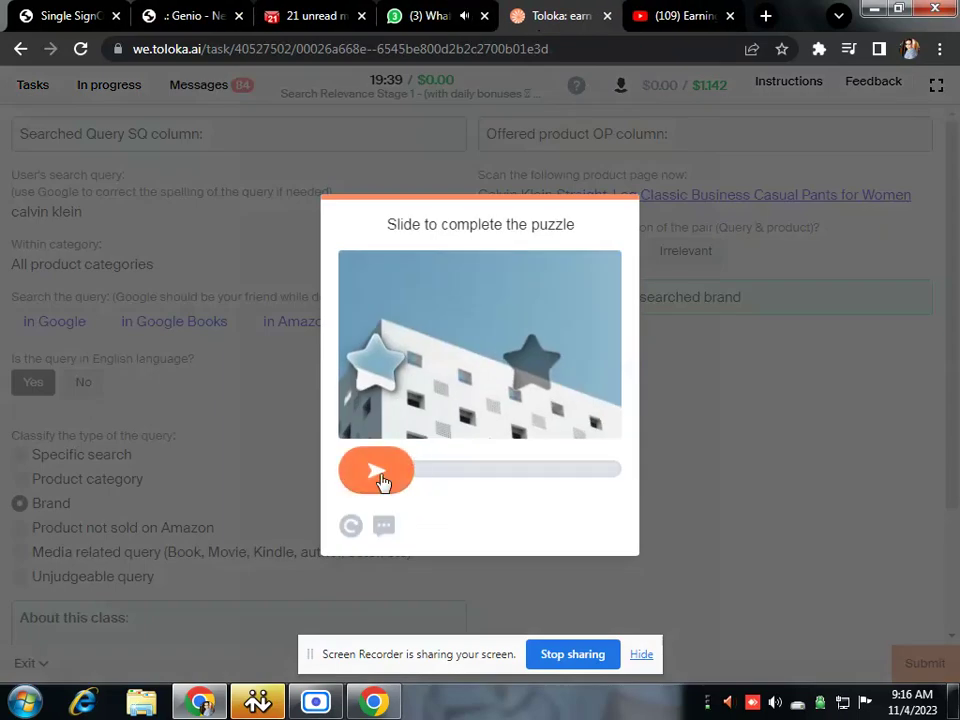
drag(381, 484, 532, 488)
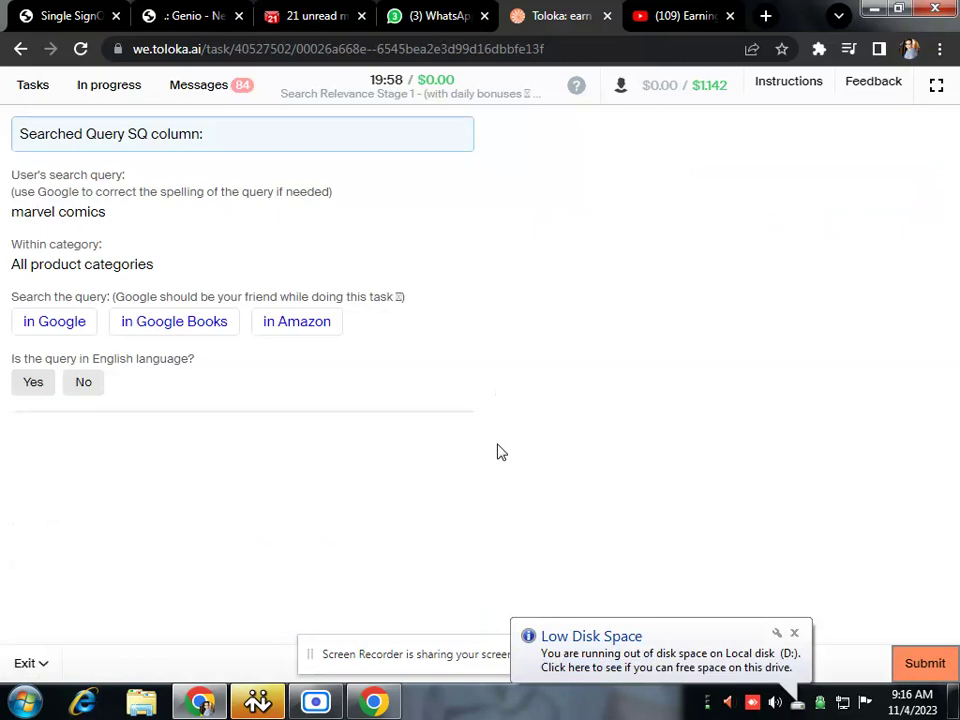
- Mark the query "marvel comics" as English, check it in Google, and classify it as Brand
click(35, 386)
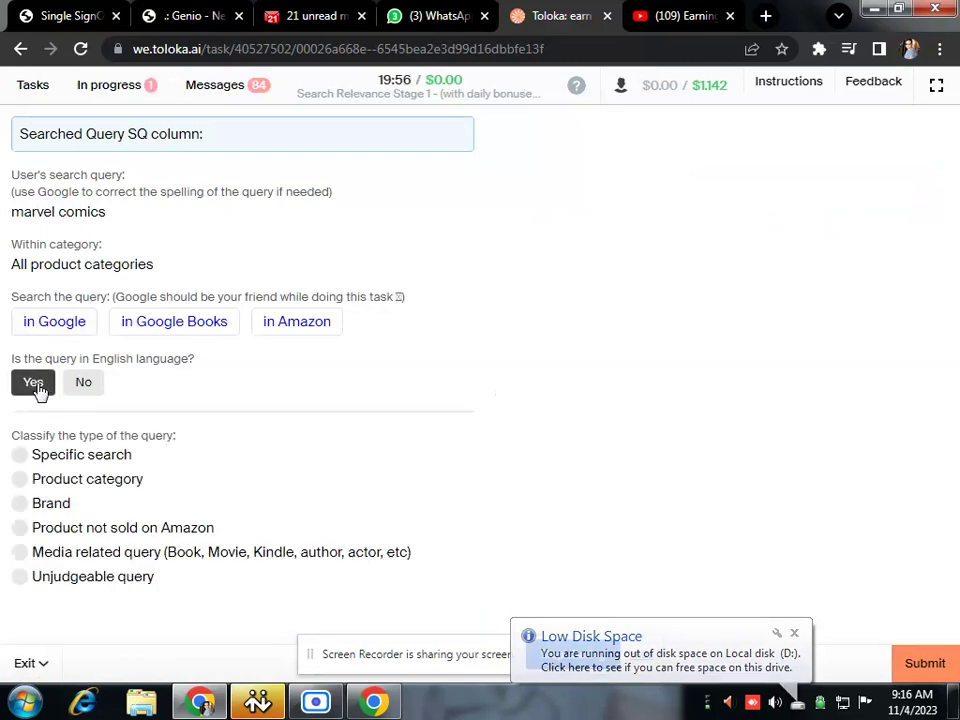
click(55, 330)
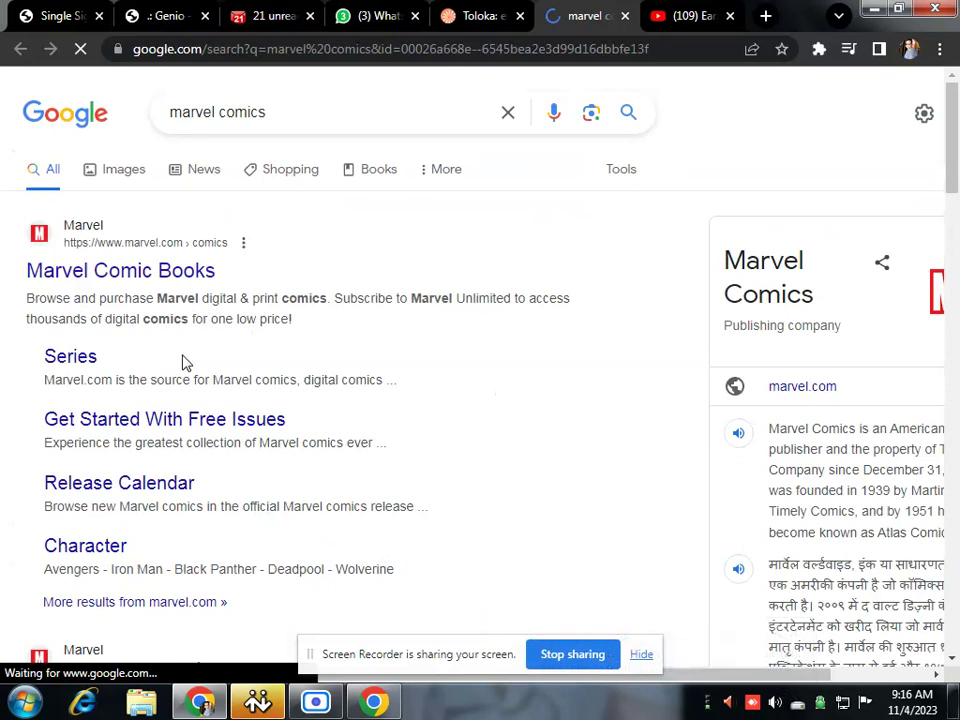
scroll(188, 378, down, 3)
click(500, 14)
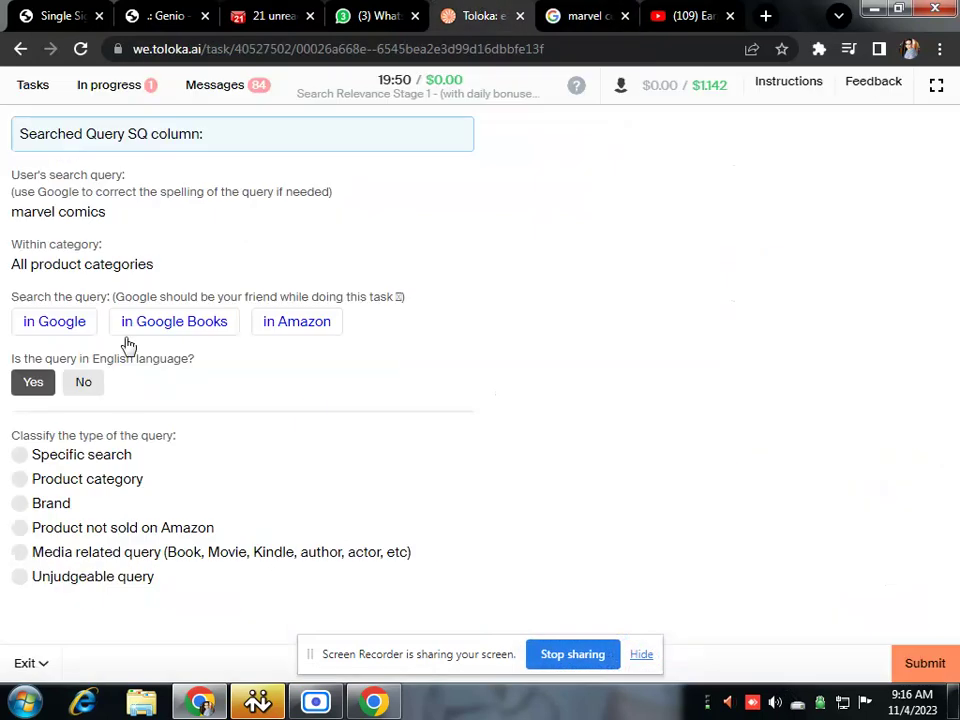
click(46, 505)
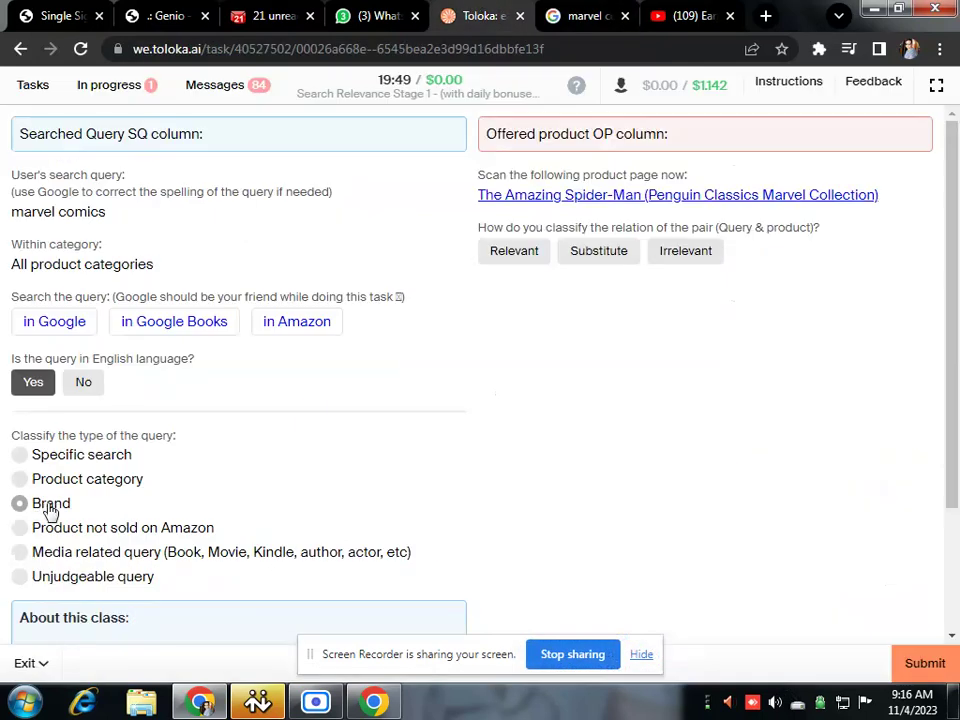
- Check the Amazing Spider-Man product page, rate the pair as Substitute, and try to submit the task
click(571, 198)
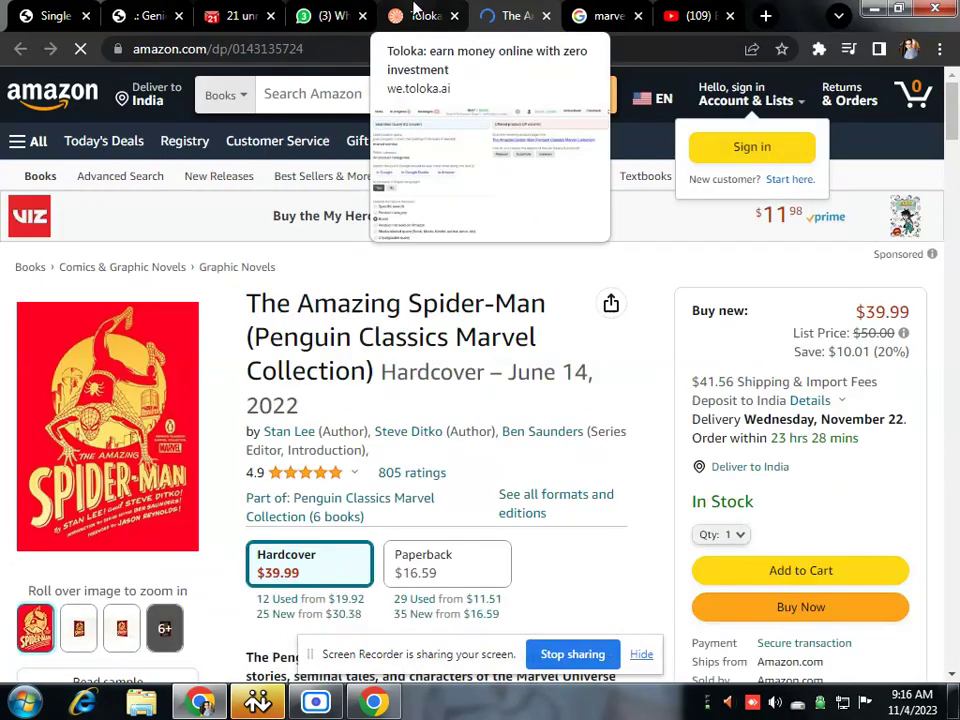
click(417, 8)
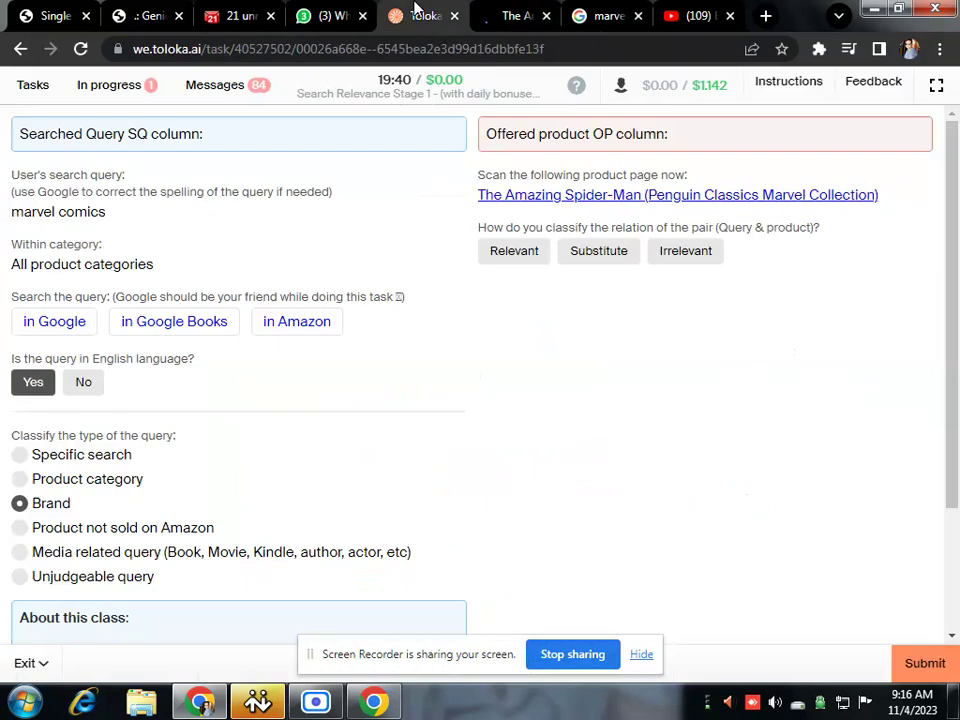
click(590, 252)
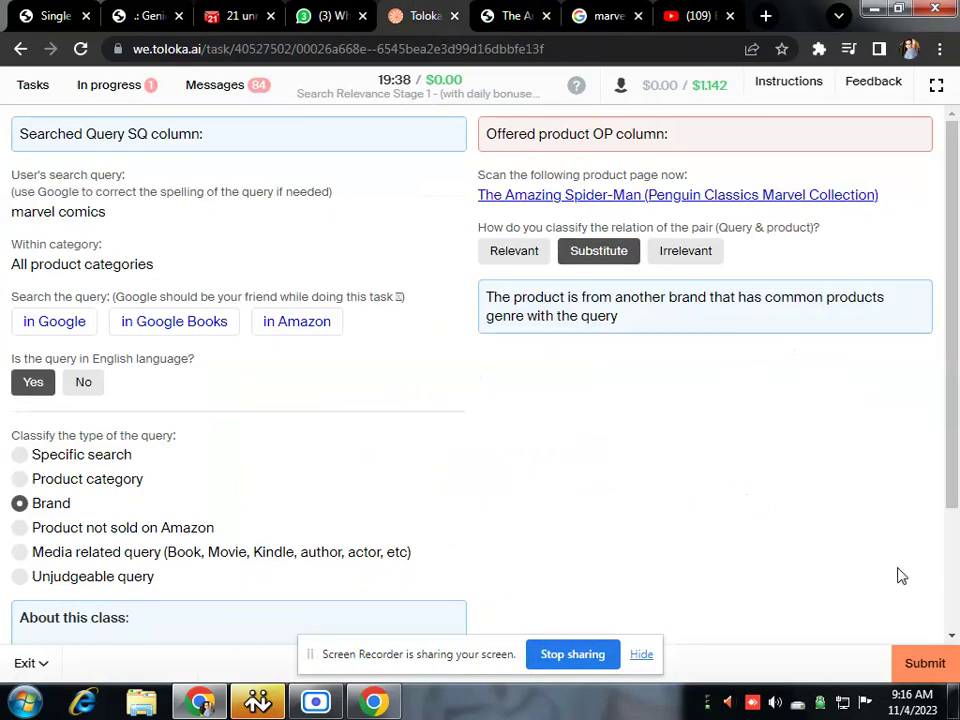
click(918, 664)
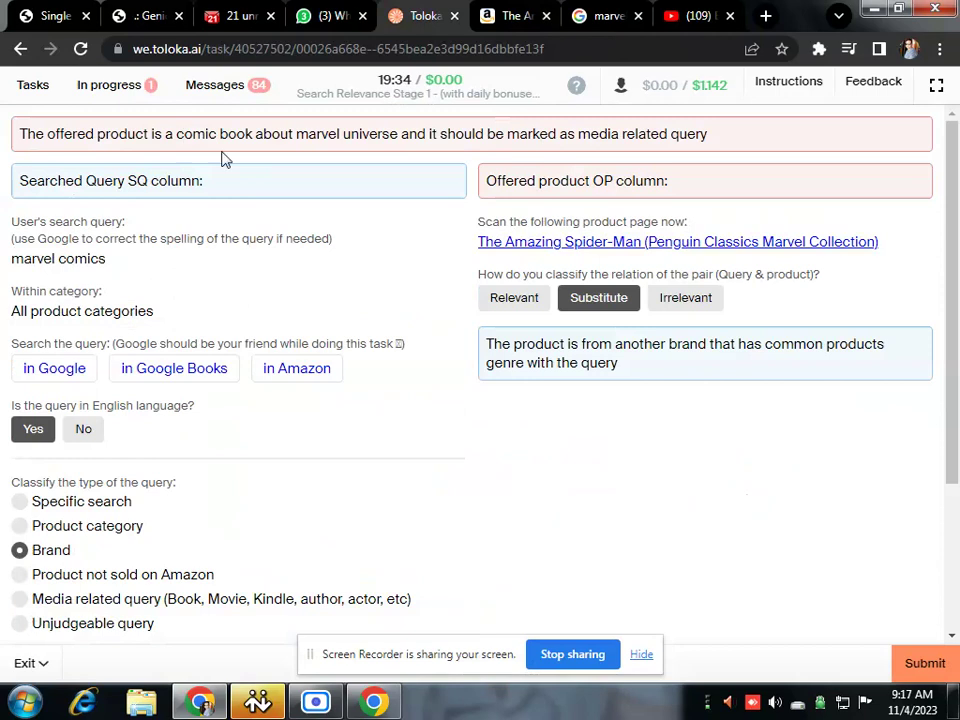
- Try submitting the "marvel comics" task with the pair rated Relevant and with it rated Irrelevant
click(514, 298)
click(920, 662)
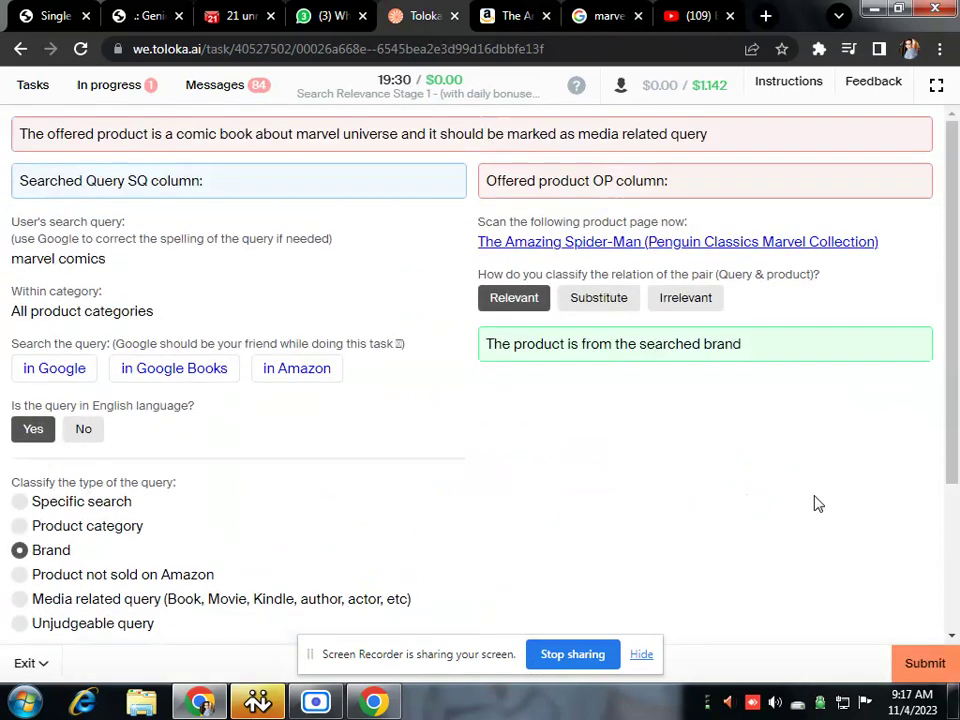
click(684, 298)
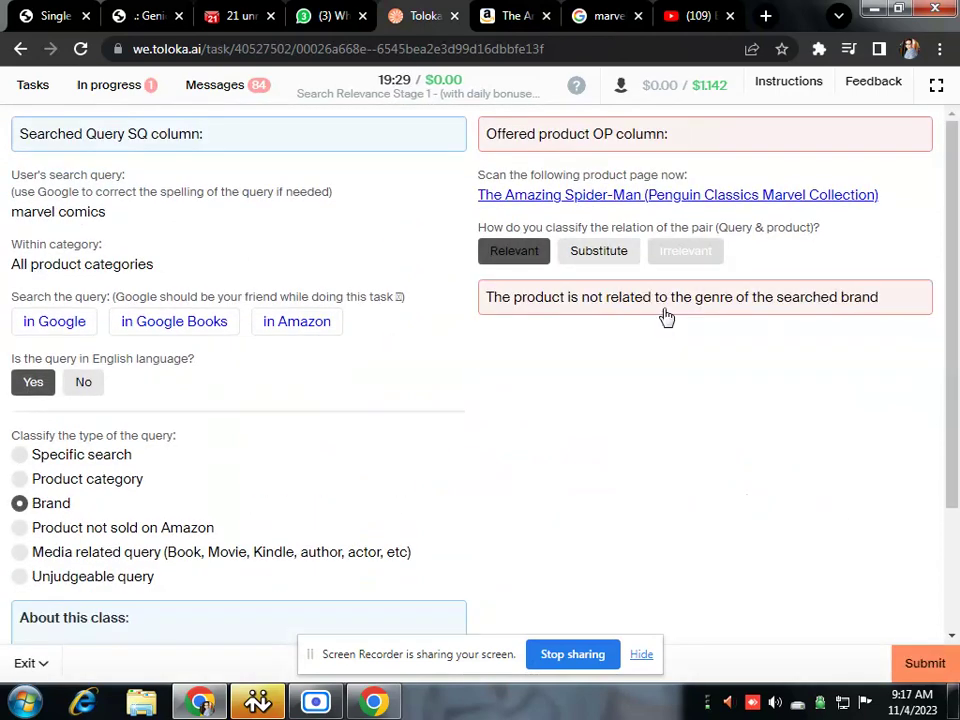
click(925, 670)
- Close the Spider-Man product page, reclassify "marvel comics" as a Media related query, and submit the task
click(546, 16)
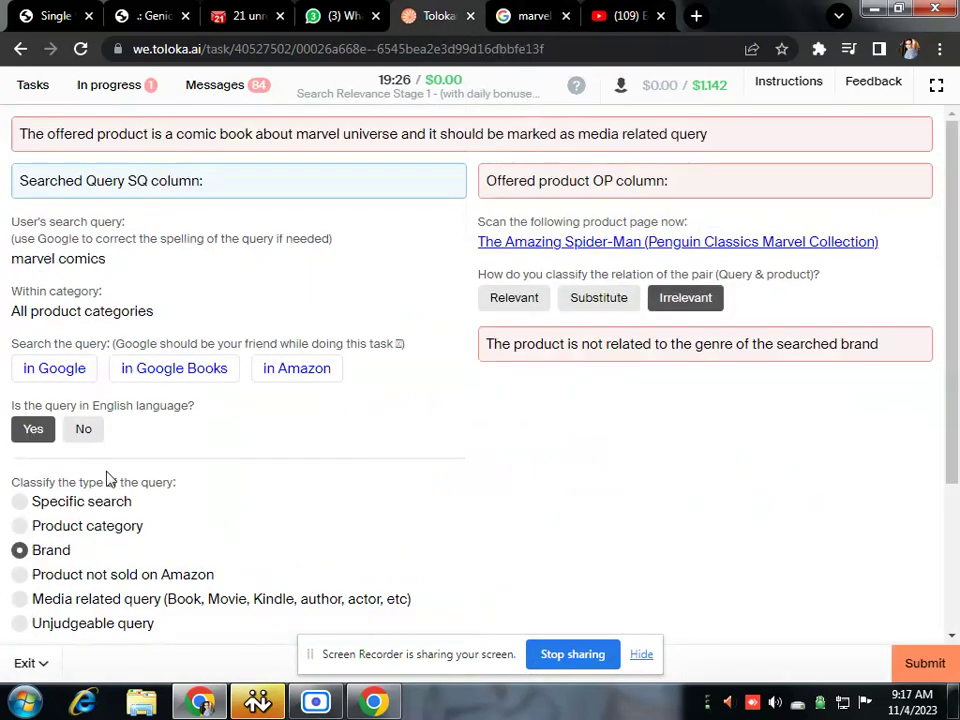
click(92, 602)
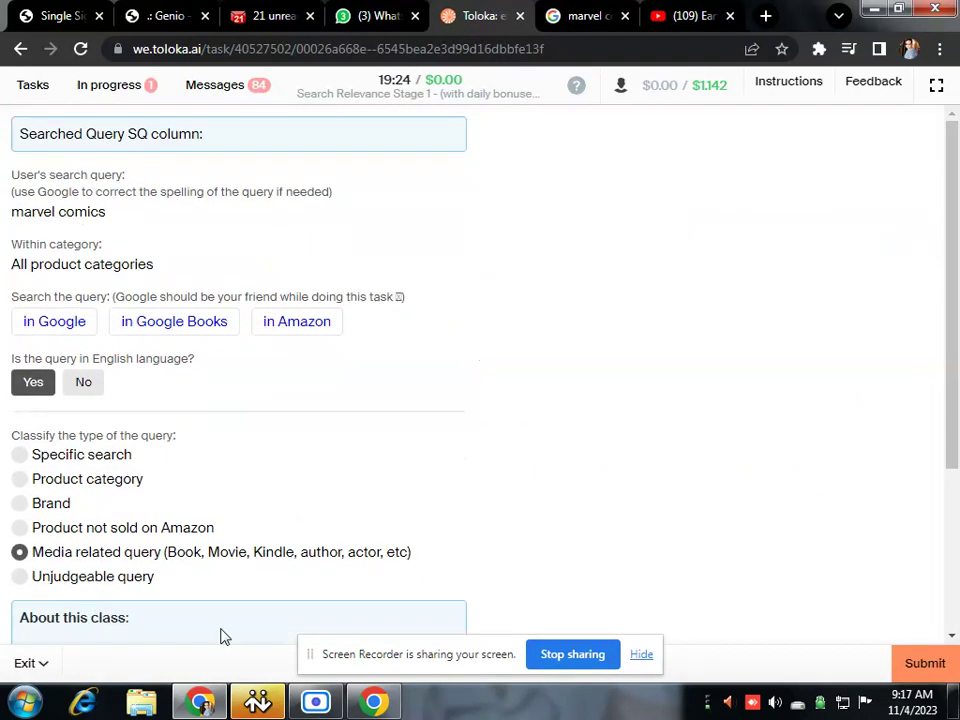
click(945, 670)
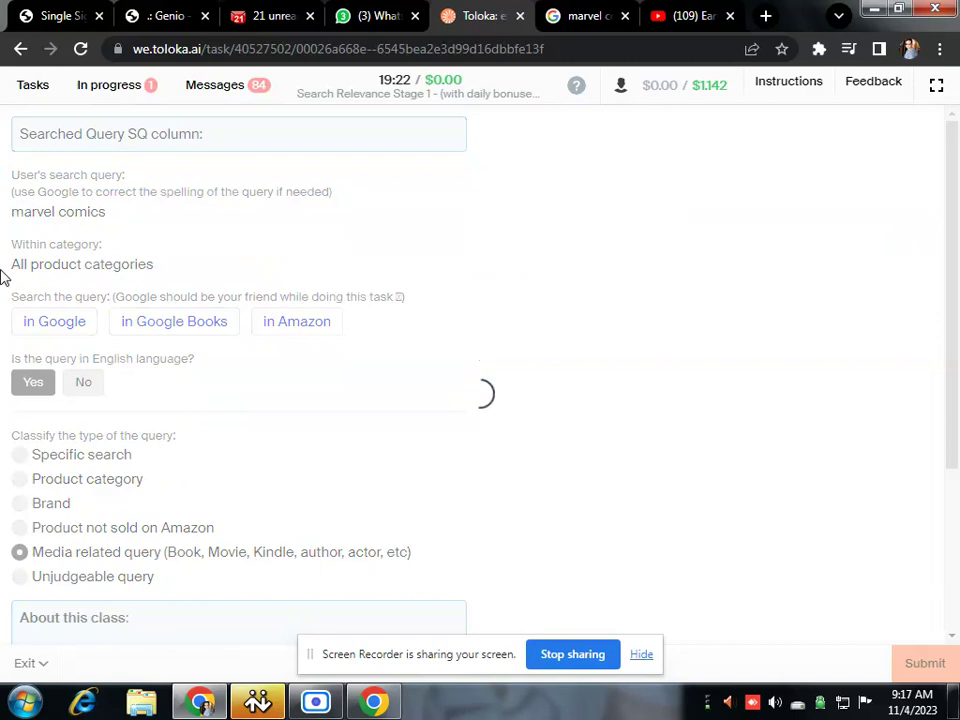
- Search the query "electronics" in Google, mark it as English, and classify it as Product category
click(36, 331)
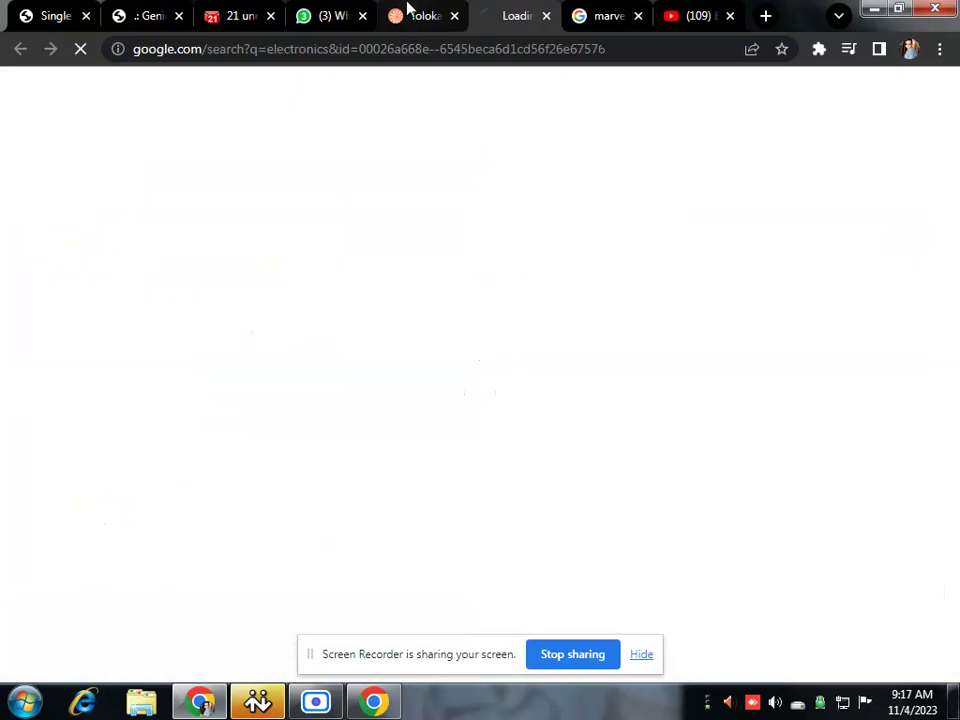
click(407, 10)
click(30, 384)
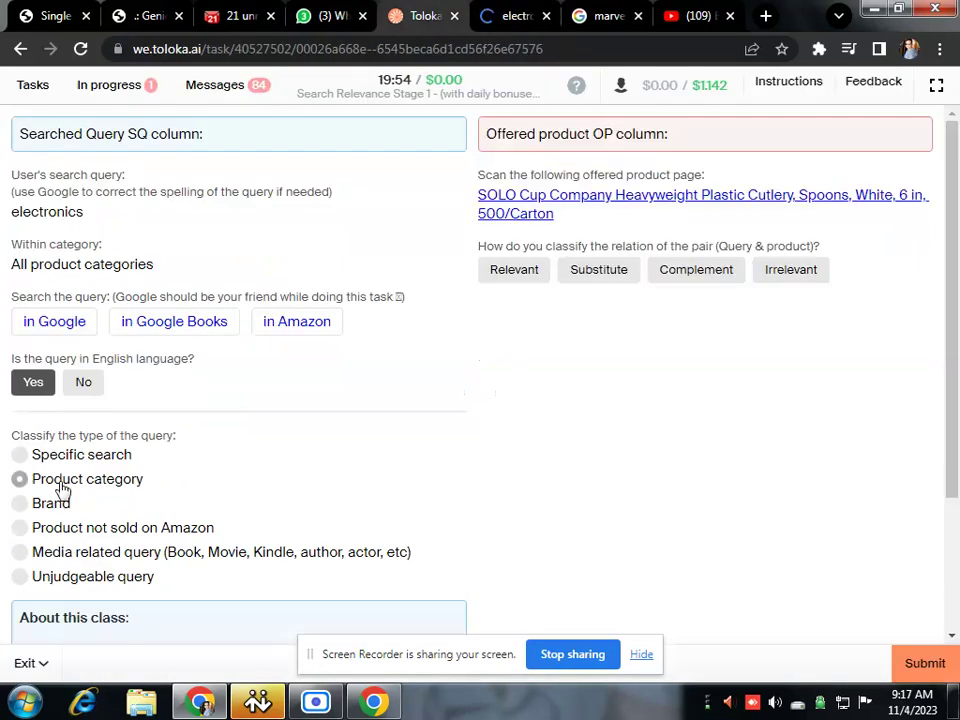
click(62, 489)
- Check the SOLO plastic spoons product page, rate the pair as Irrelevant, and submit the task
click(515, 213)
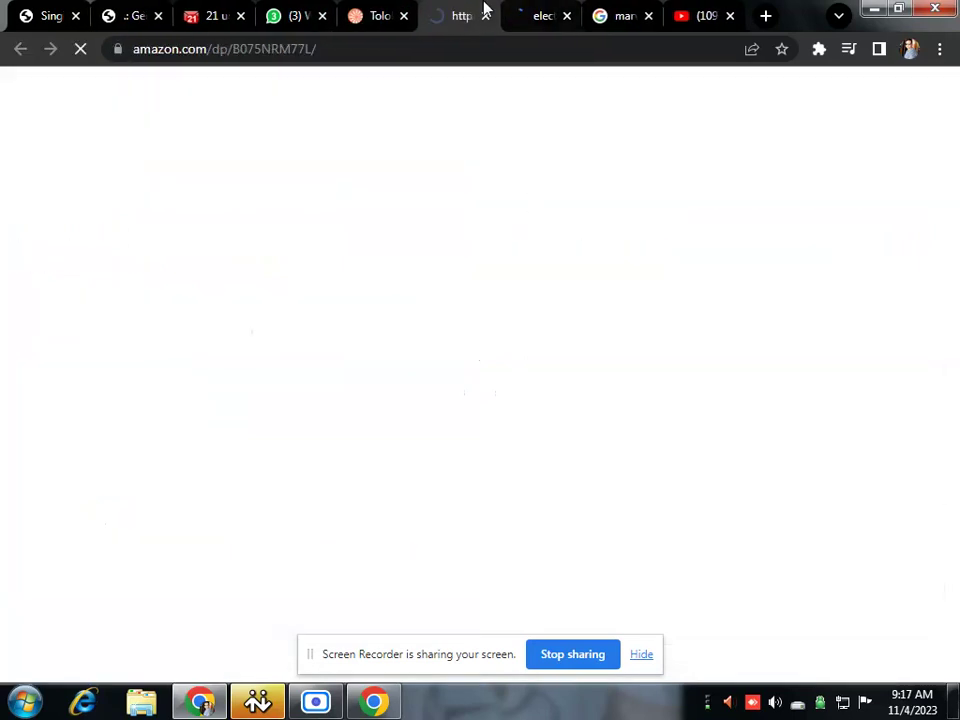
click(382, 12)
click(462, 14)
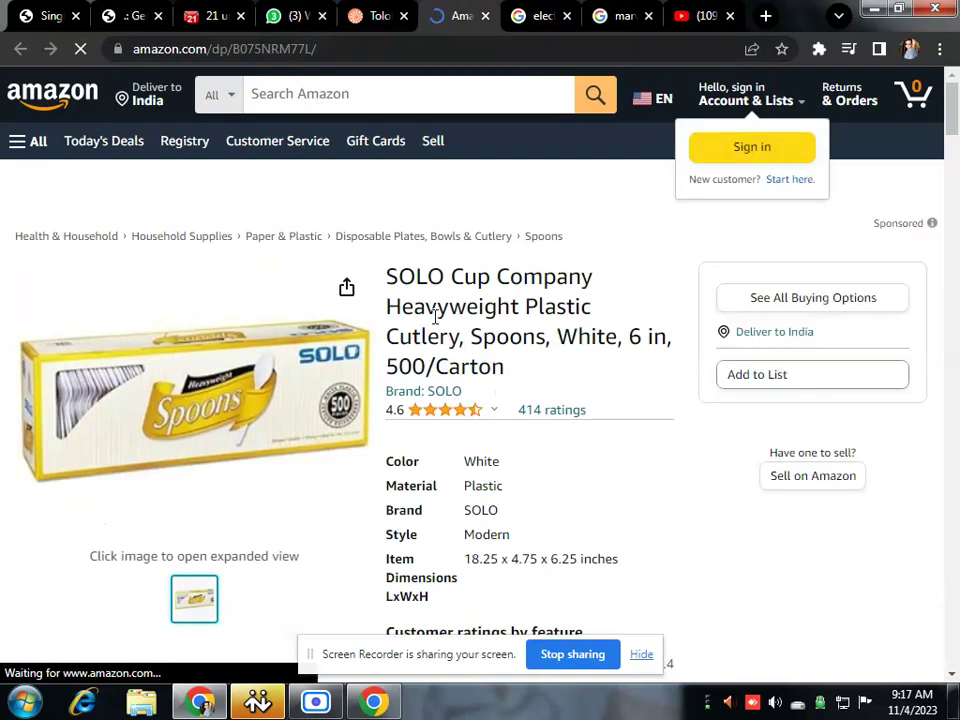
click(382, 12)
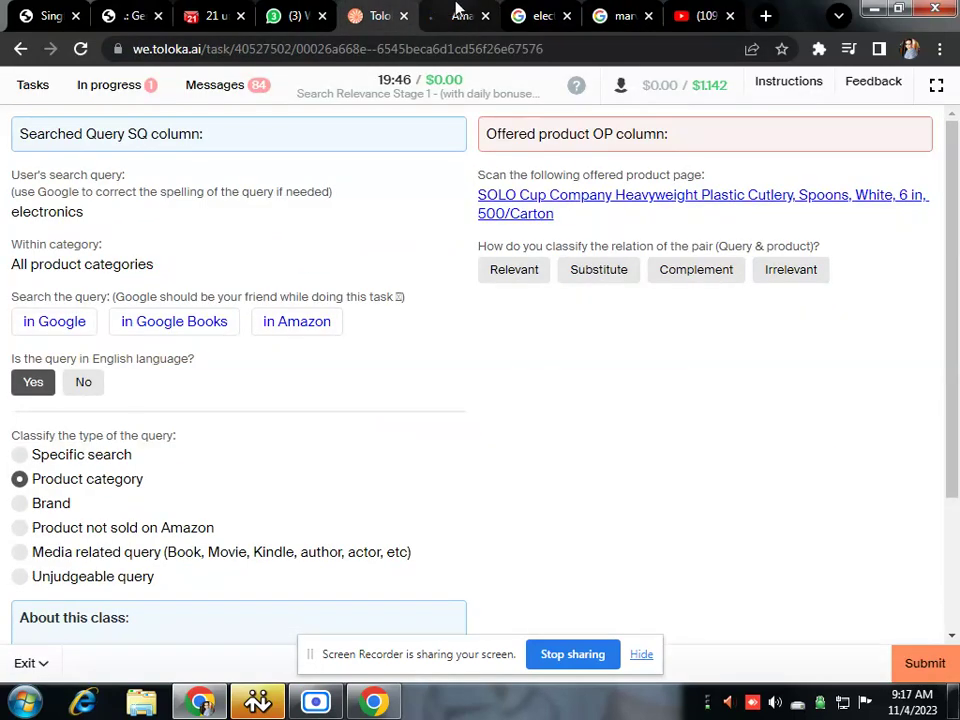
click(458, 11)
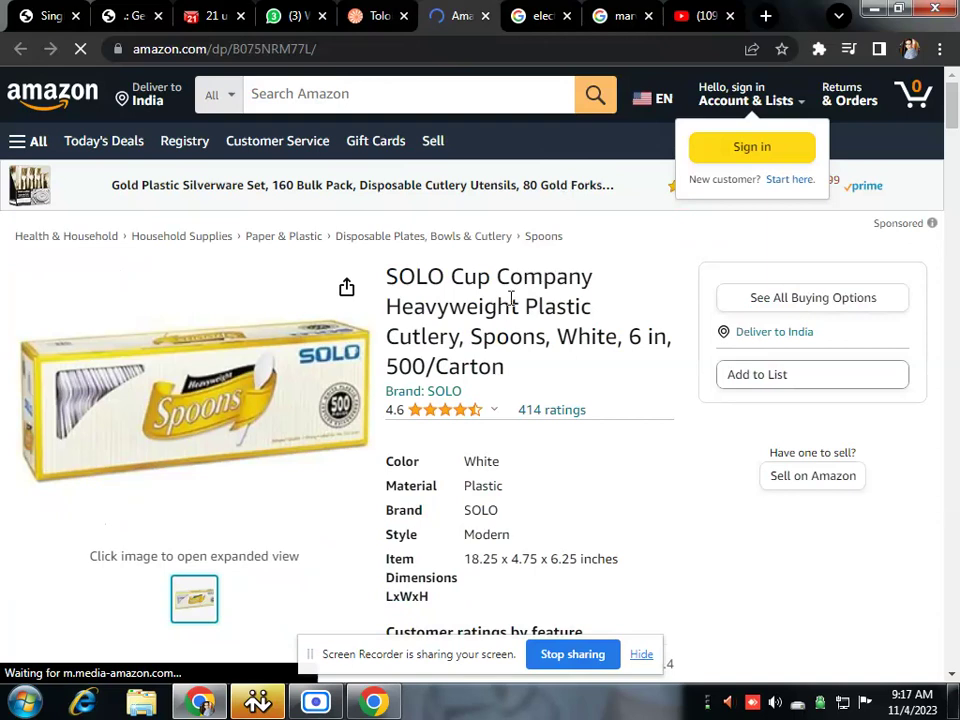
click(376, 12)
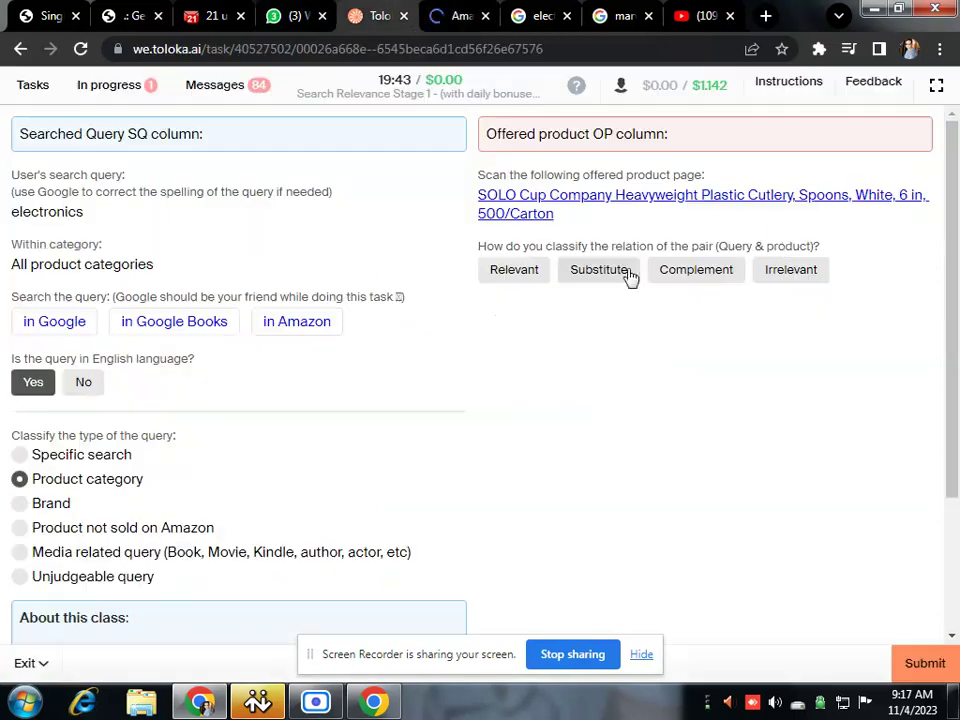
click(789, 268)
click(925, 665)
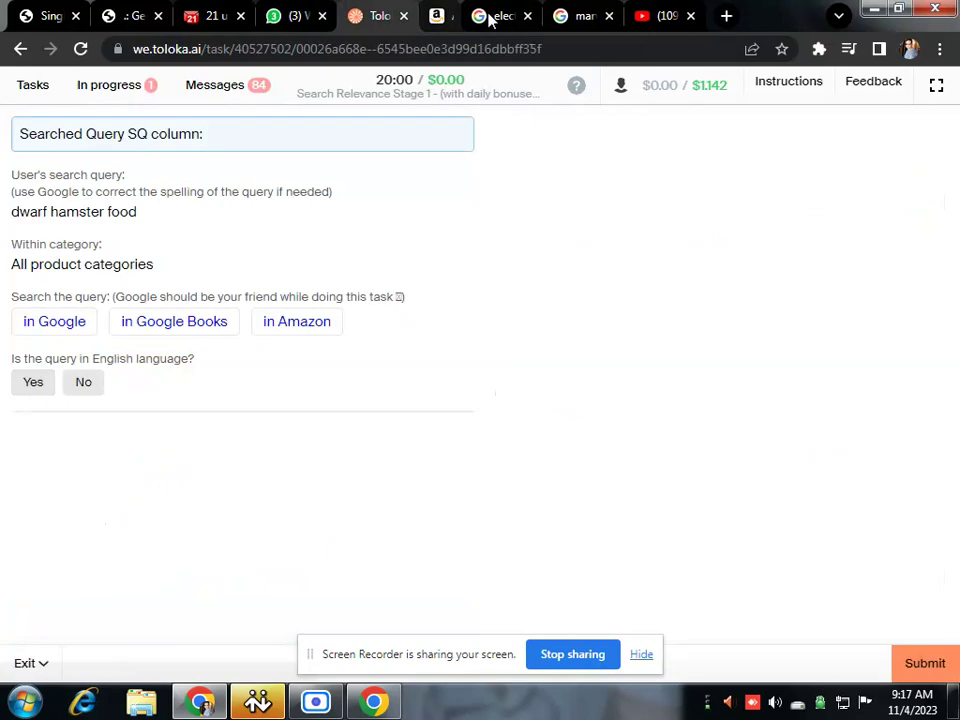
- Close the leftover Amazon page and the two Google search pages
click(485, 16)
click(485, 16)
click(485, 16)
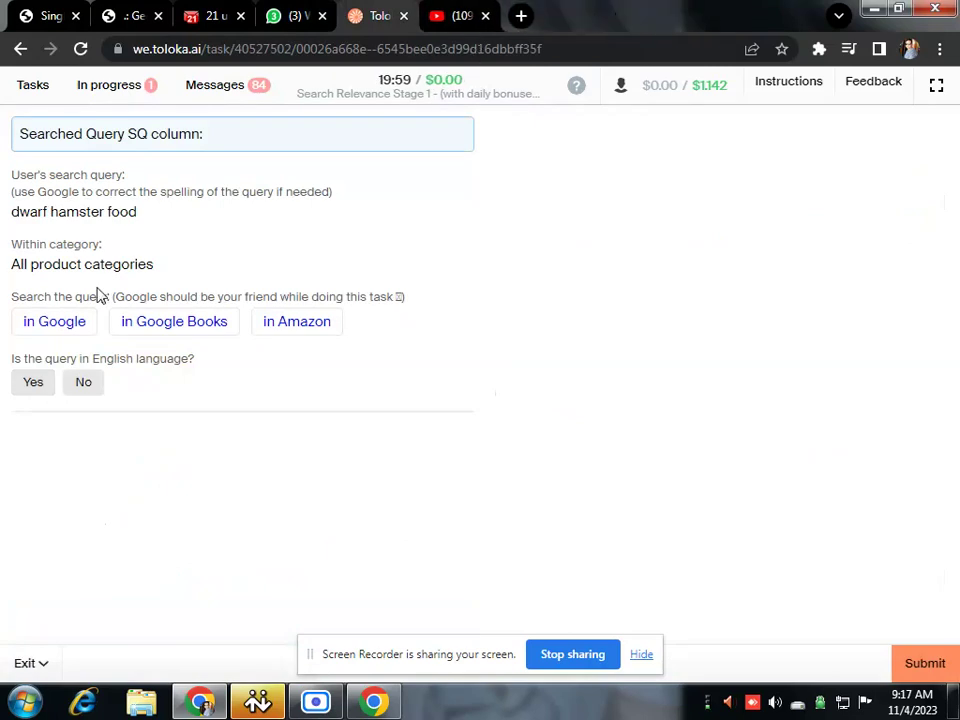
- Examine the Google and Google Books results for "dwarf hamster food" to judge the query type
click(47, 330)
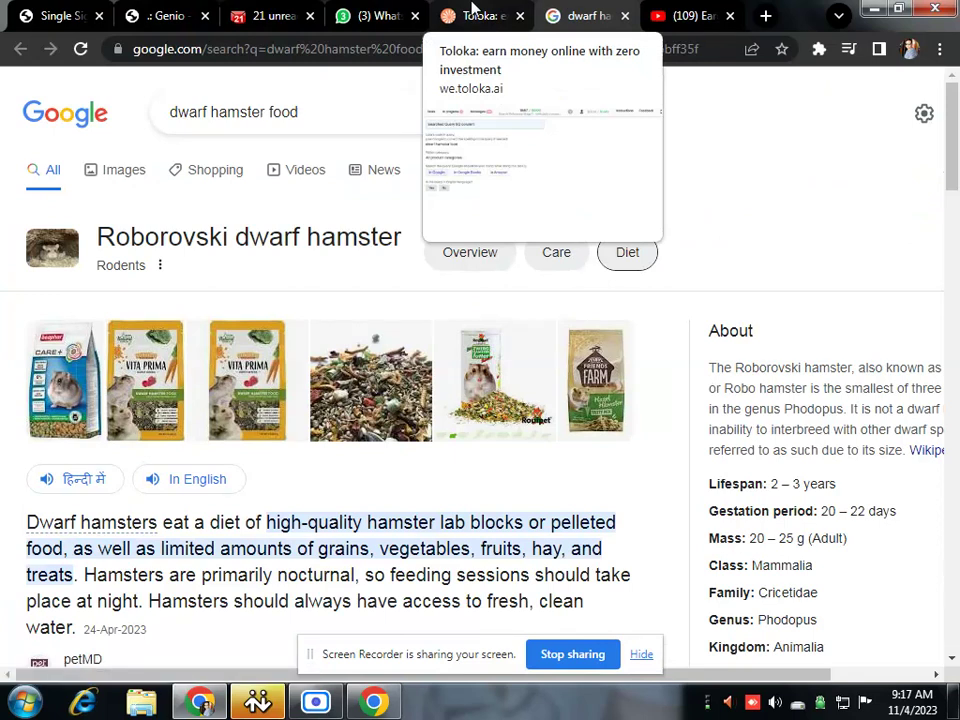
scroll(355, 340, down, 2)
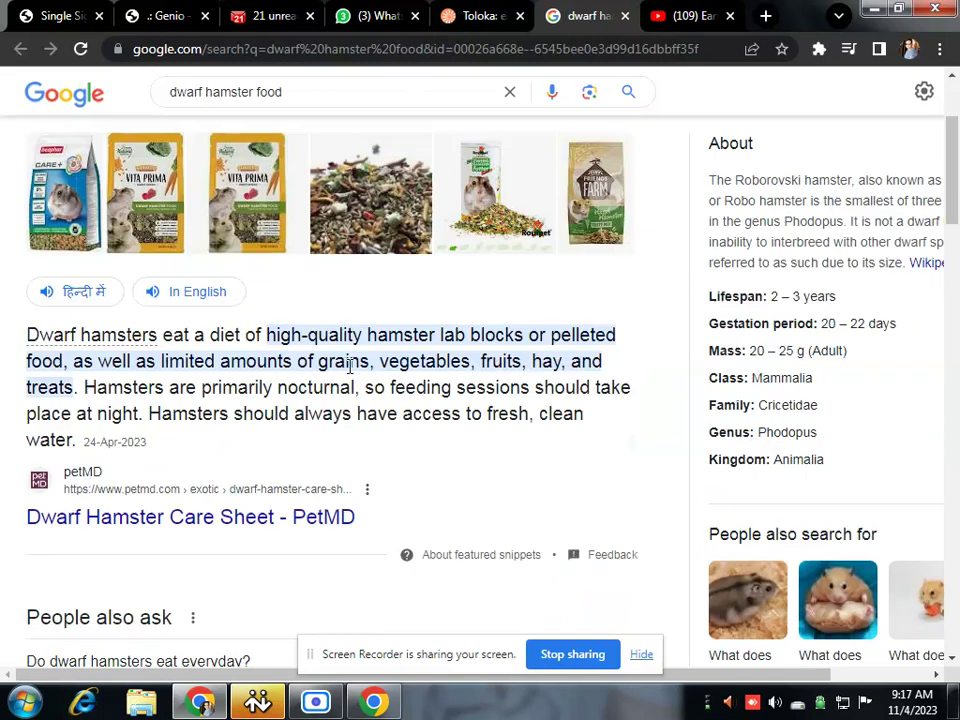
scroll(349, 368, up, 2)
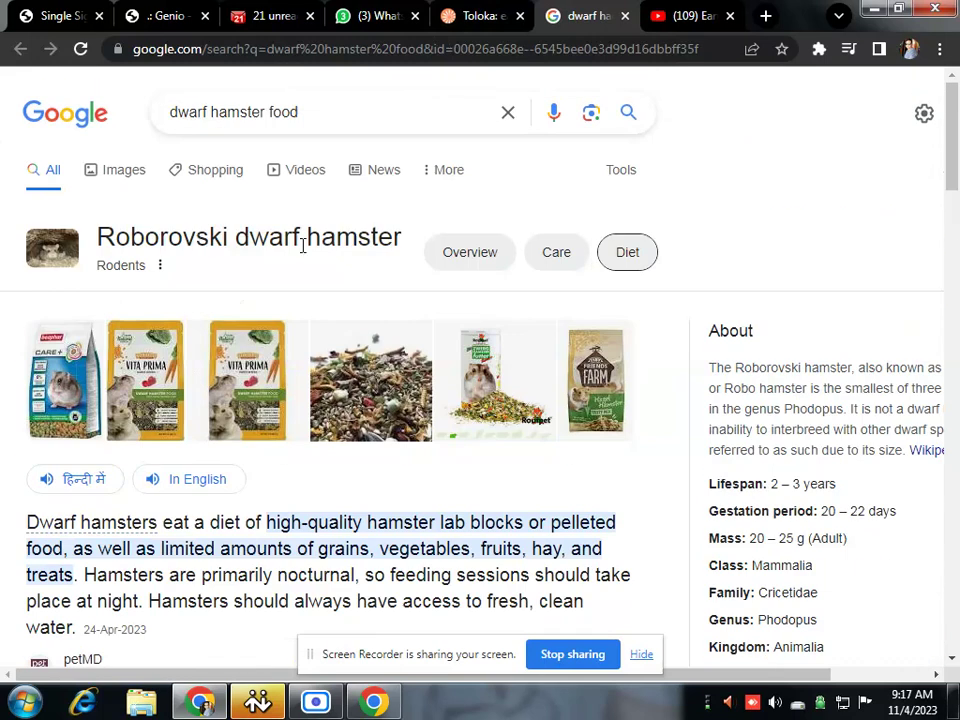
scroll(302, 245, down, 2)
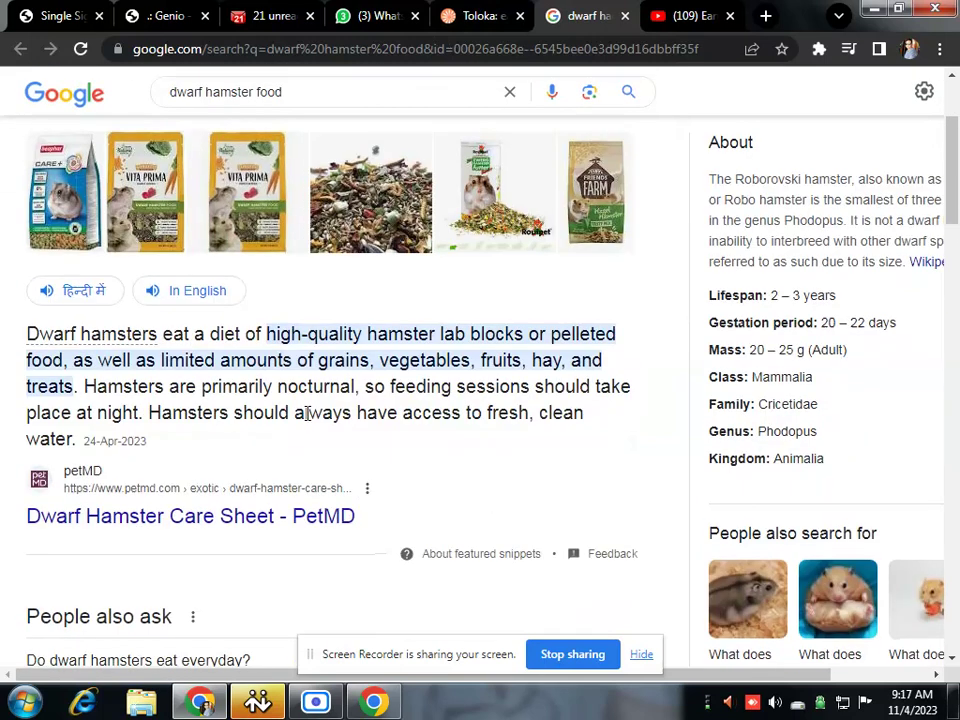
scroll(307, 413, down, 2)
scroll(307, 421, down, 3)
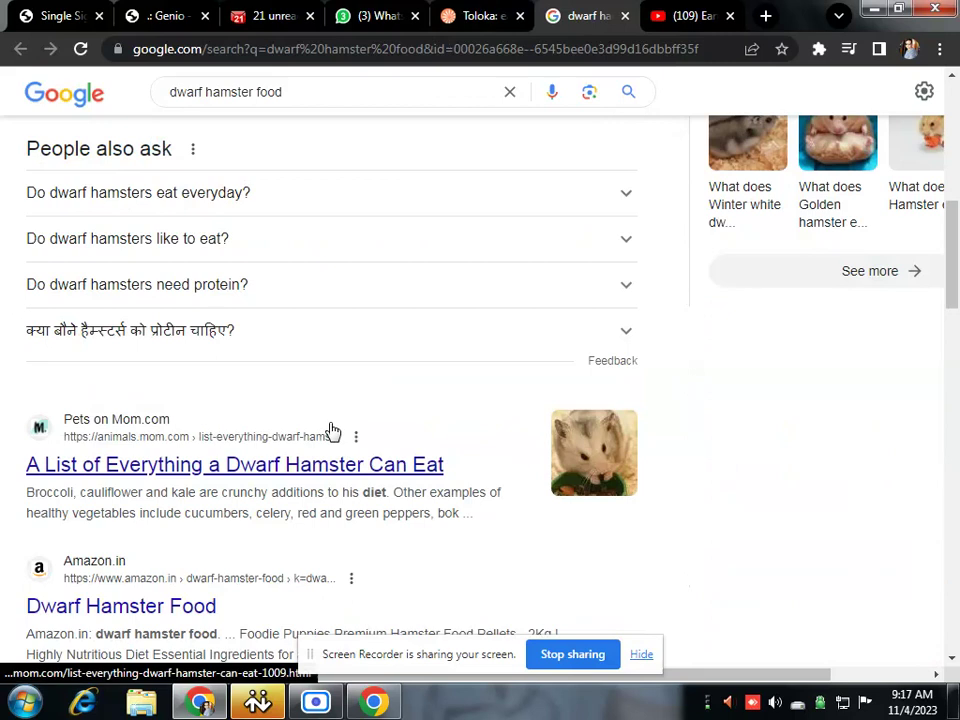
scroll(332, 431, down, 3)
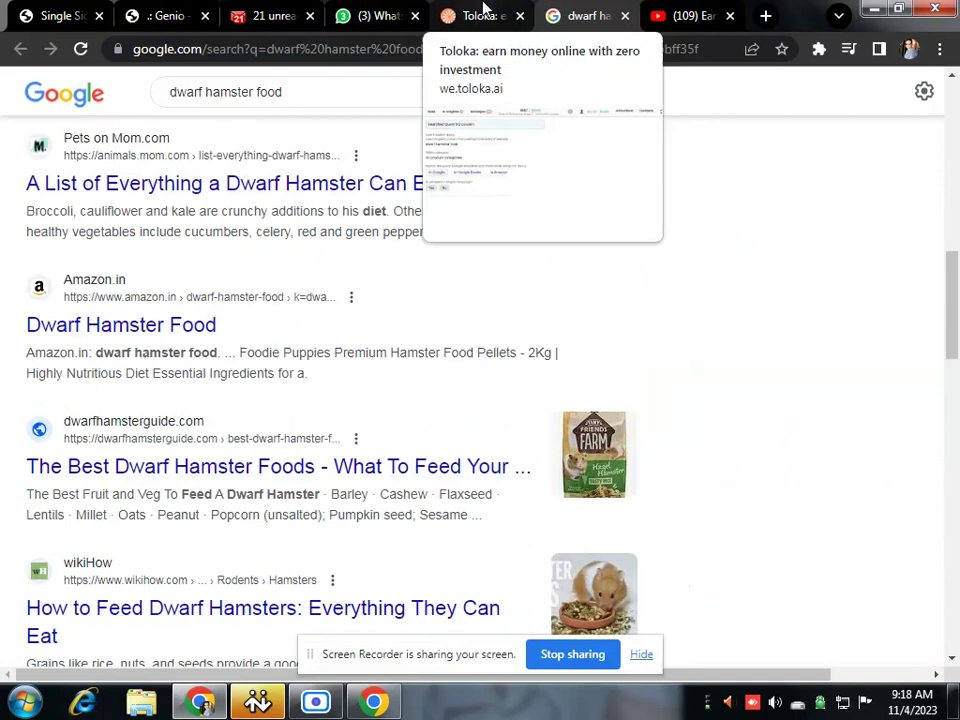
click(484, 14)
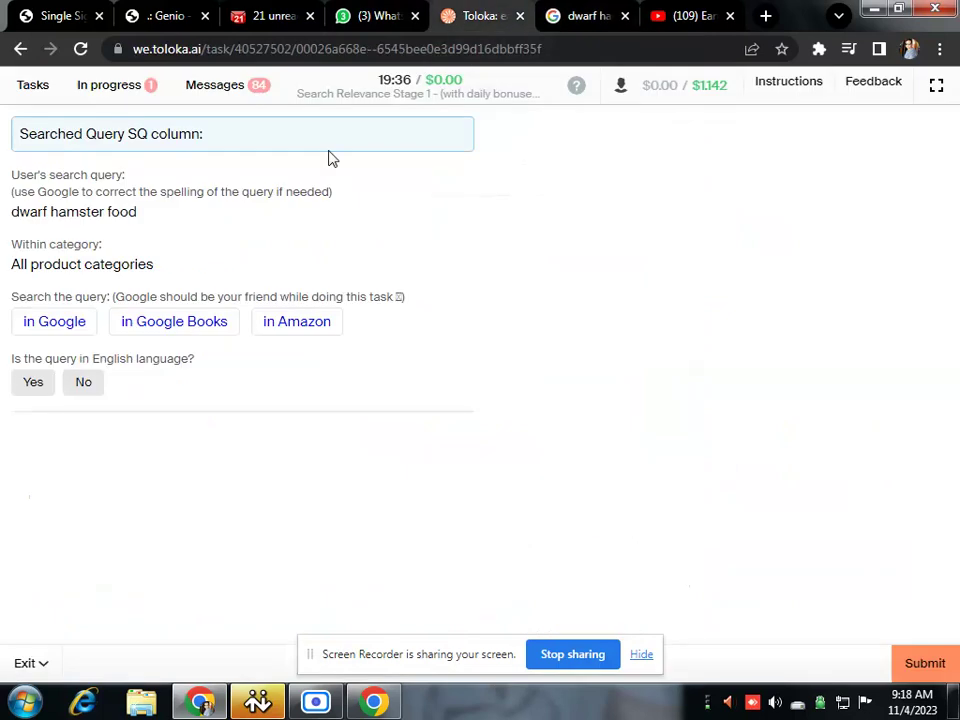
click(165, 325)
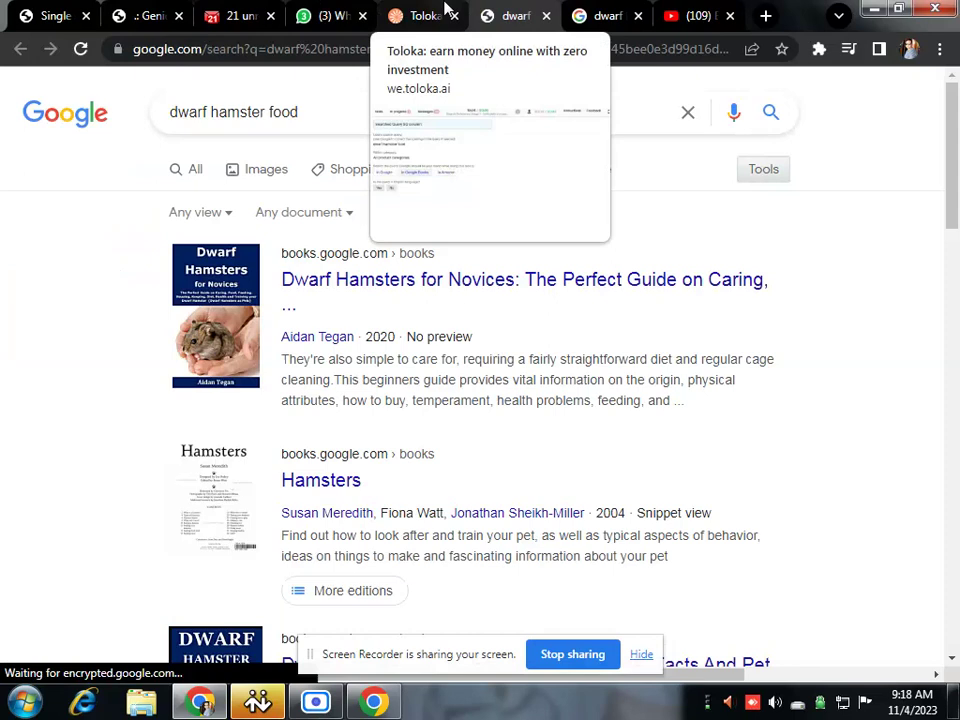
click(445, 10)
- Mark "dwarf hamster food" as English, classify it as Specific search, and check the query in Amazon
click(40, 386)
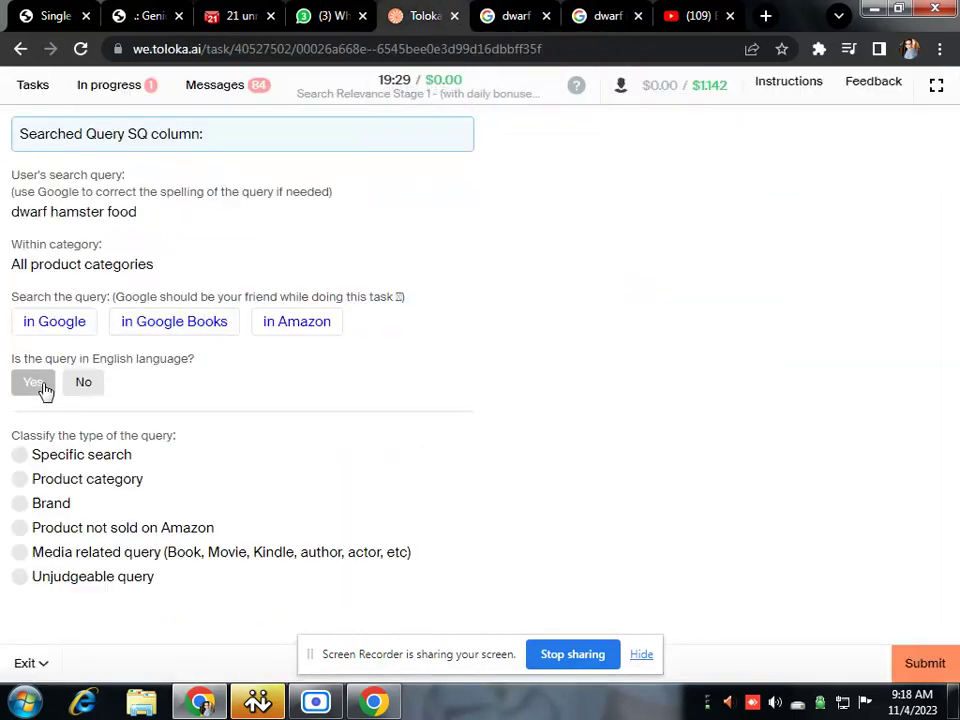
click(55, 457)
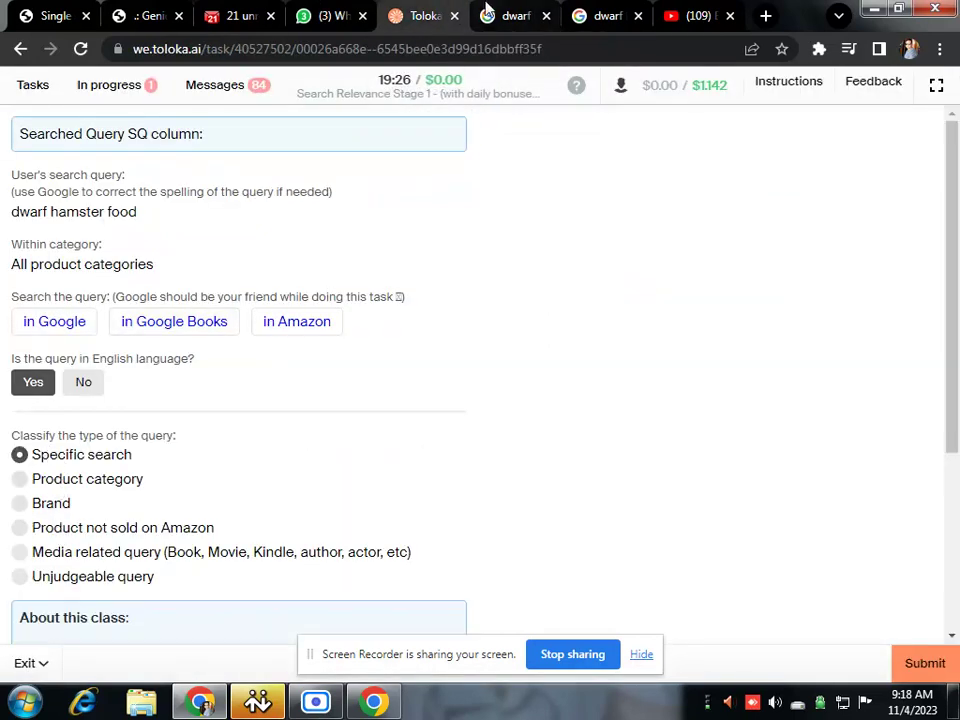
click(329, 320)
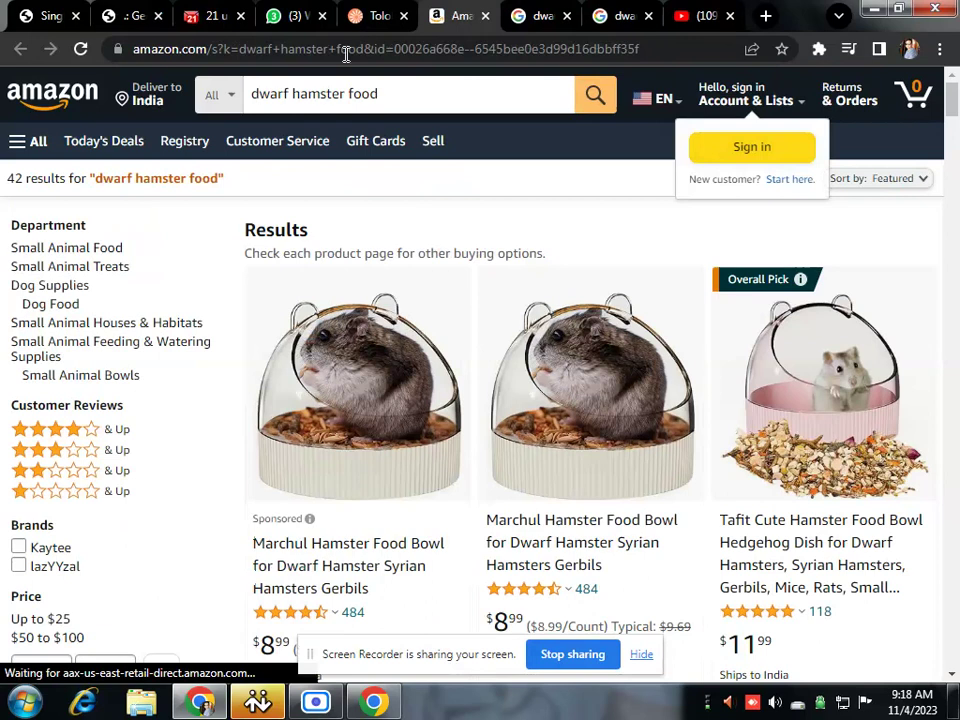
- Reclassify "dwarf hamster food" as Product category and check the offered Kaytee hamster food product page
click(360, 8)
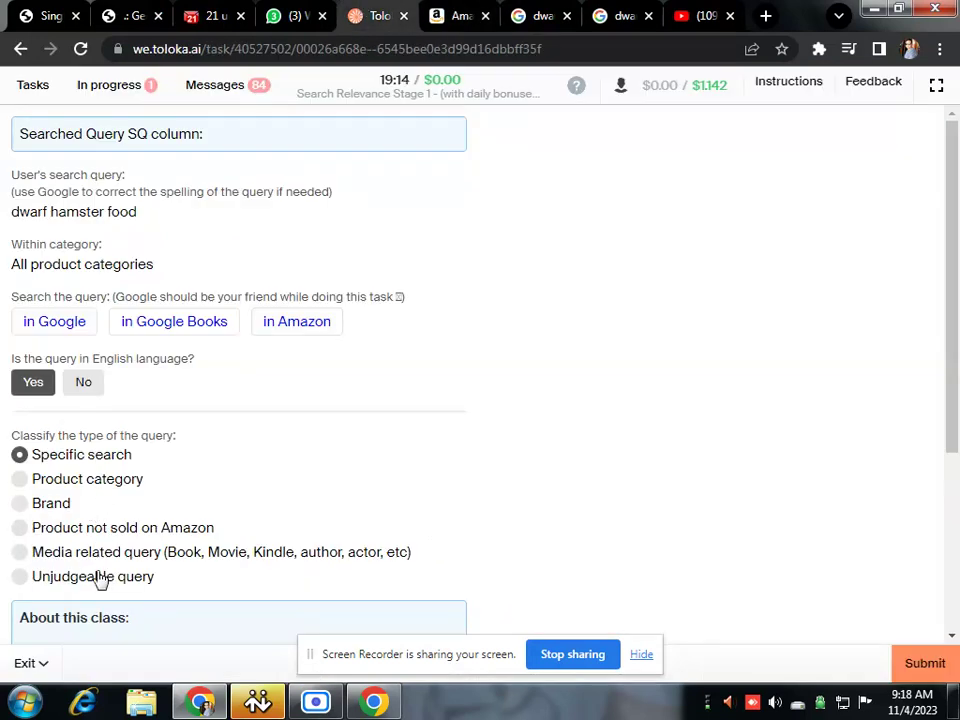
scroll(100, 567, down, 1)
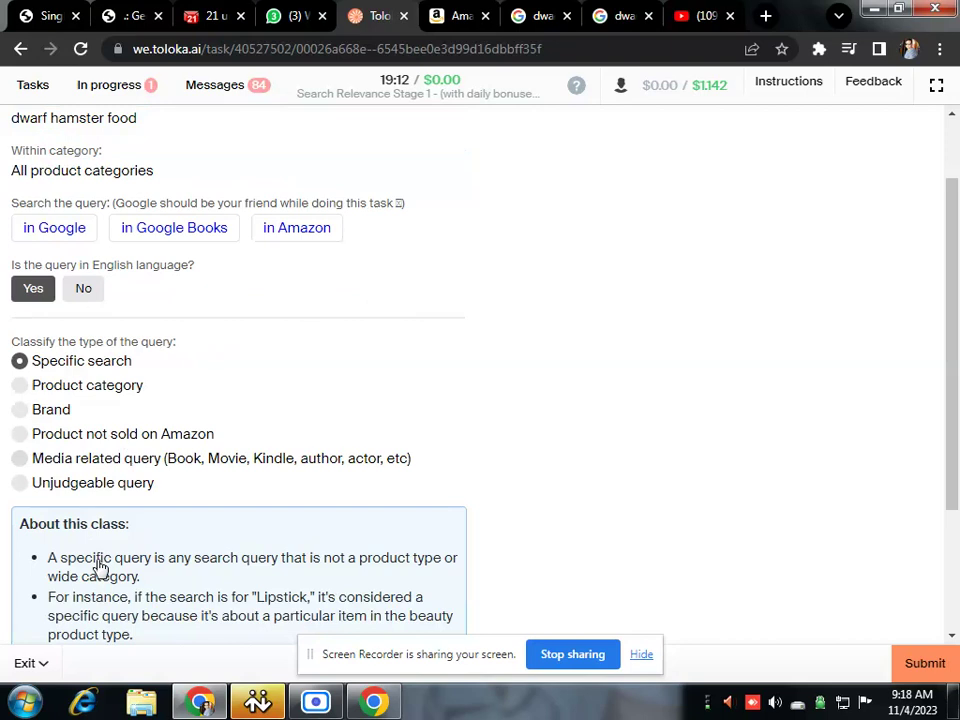
scroll(100, 567, down, 2)
scroll(98, 568, up, 3)
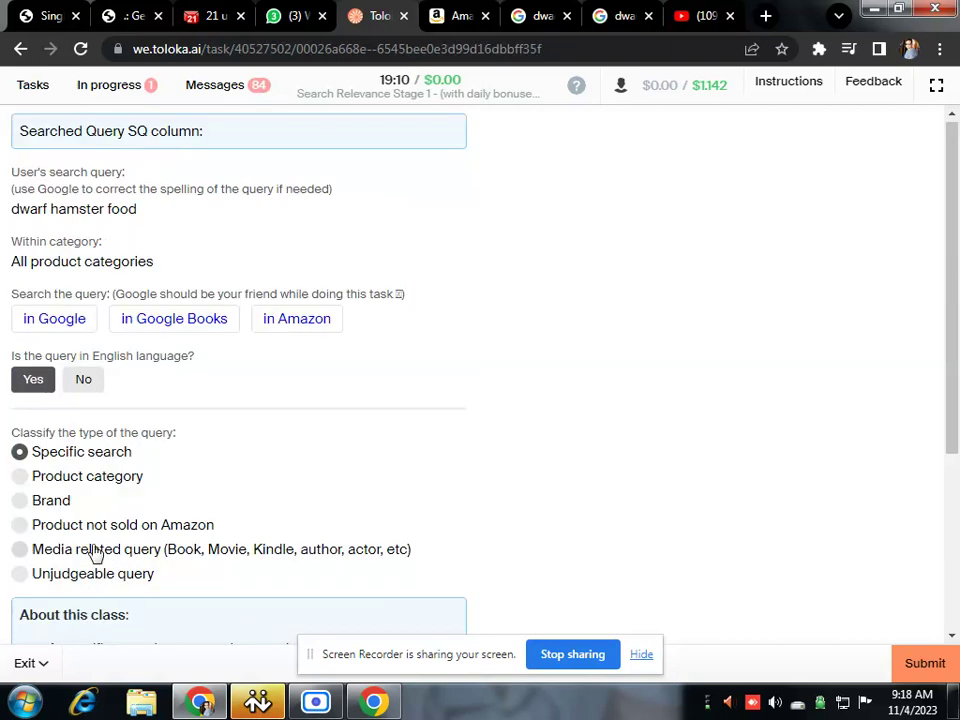
click(88, 478)
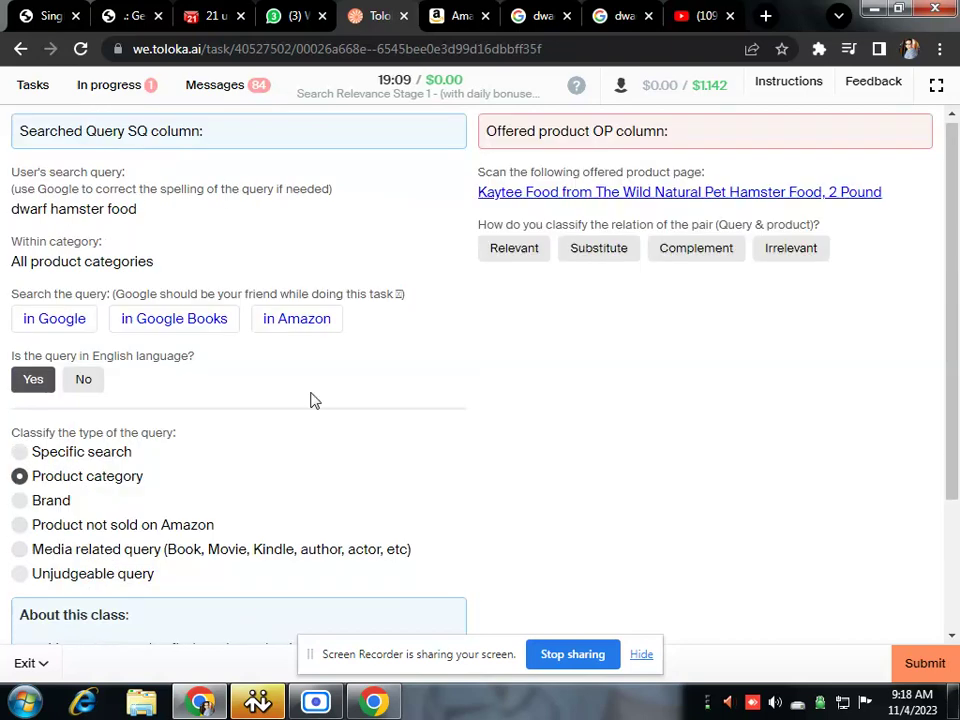
click(583, 194)
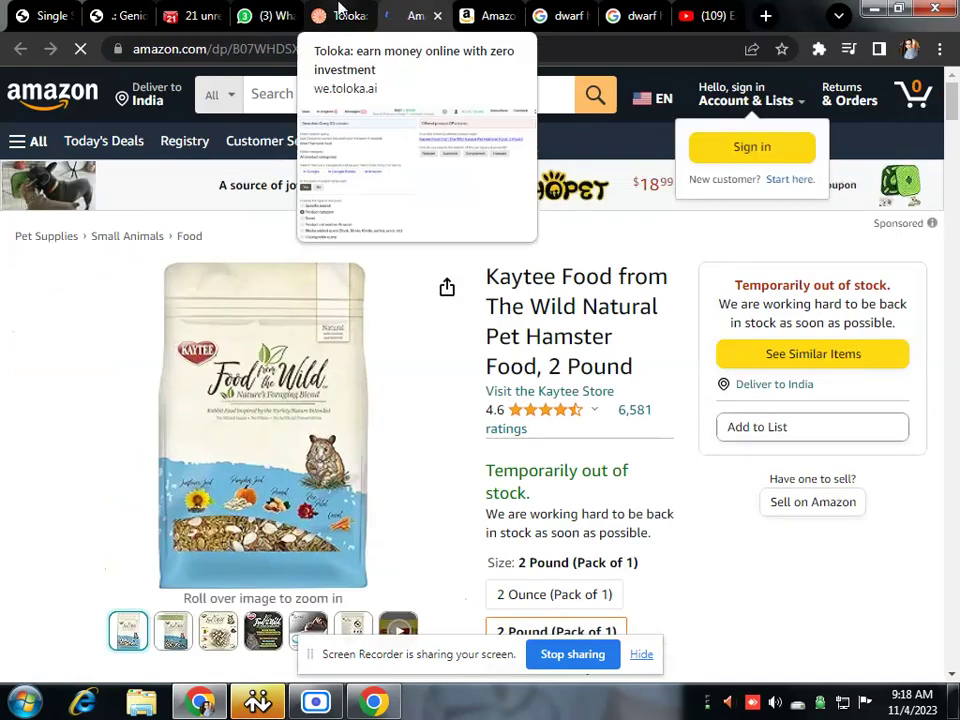
scroll(474, 386, down, 2)
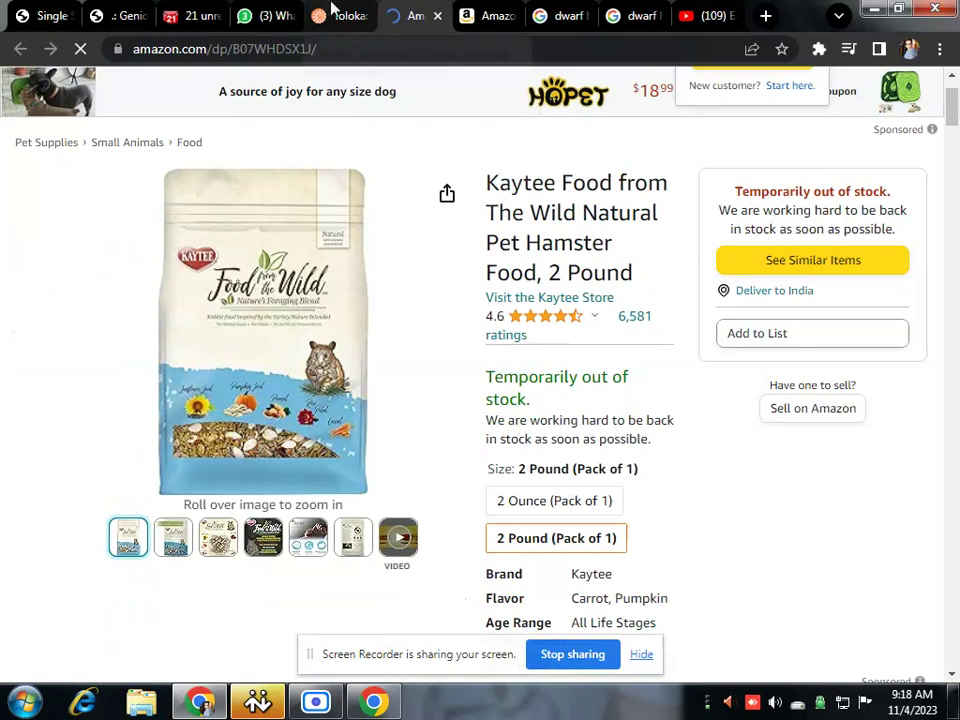
click(333, 12)
- Try submitting the dwarf hamster food pair rated as Relevant, Substitute, Complement and Irrelevant in turn
click(591, 259)
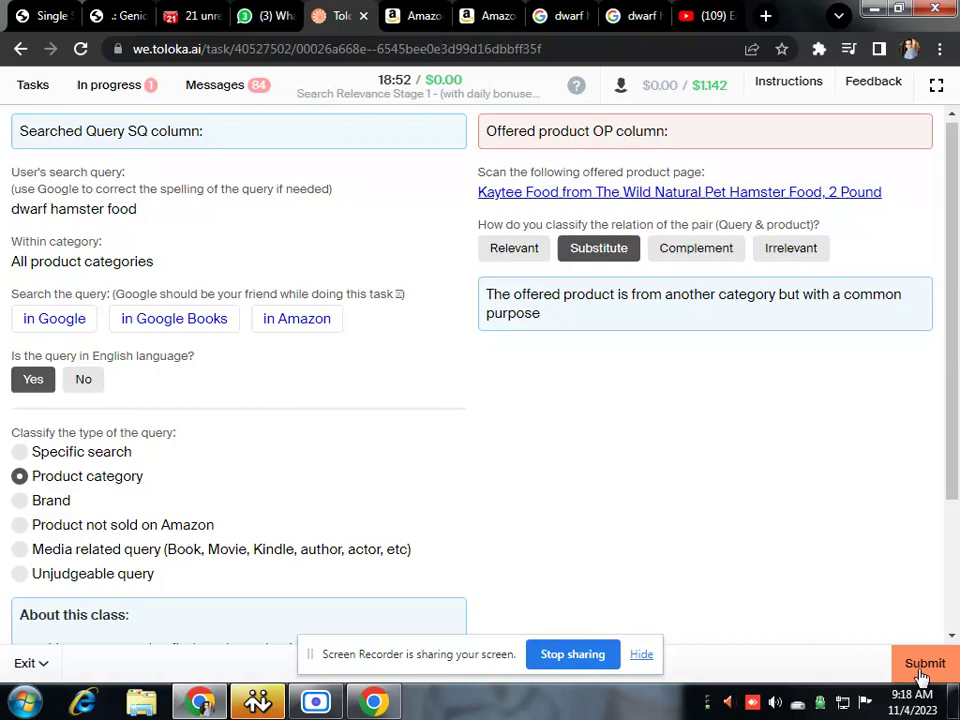
click(522, 254)
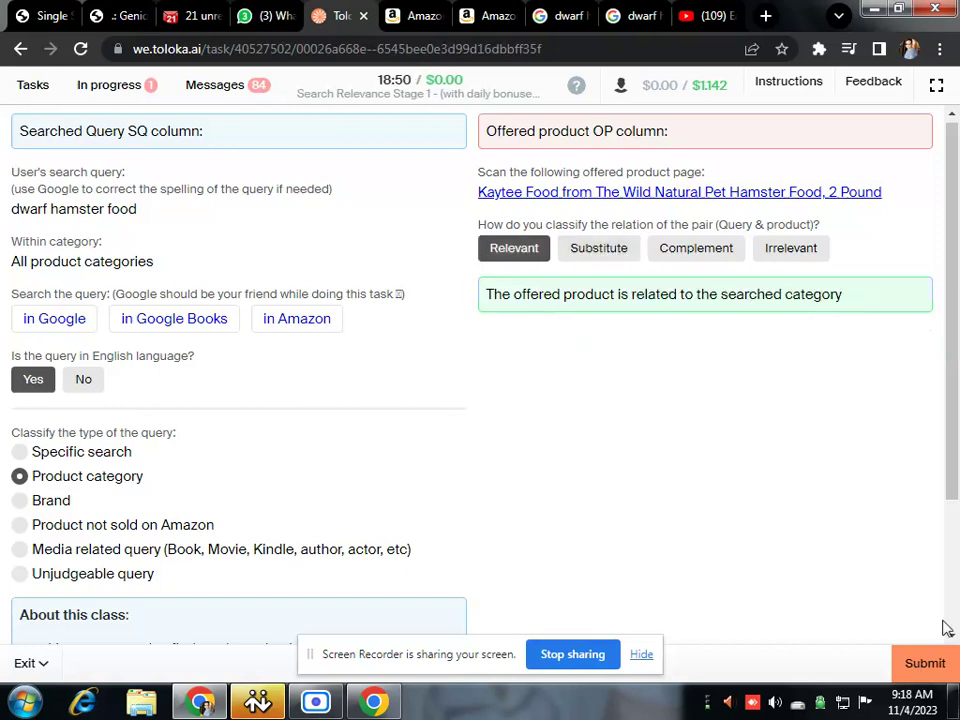
click(925, 664)
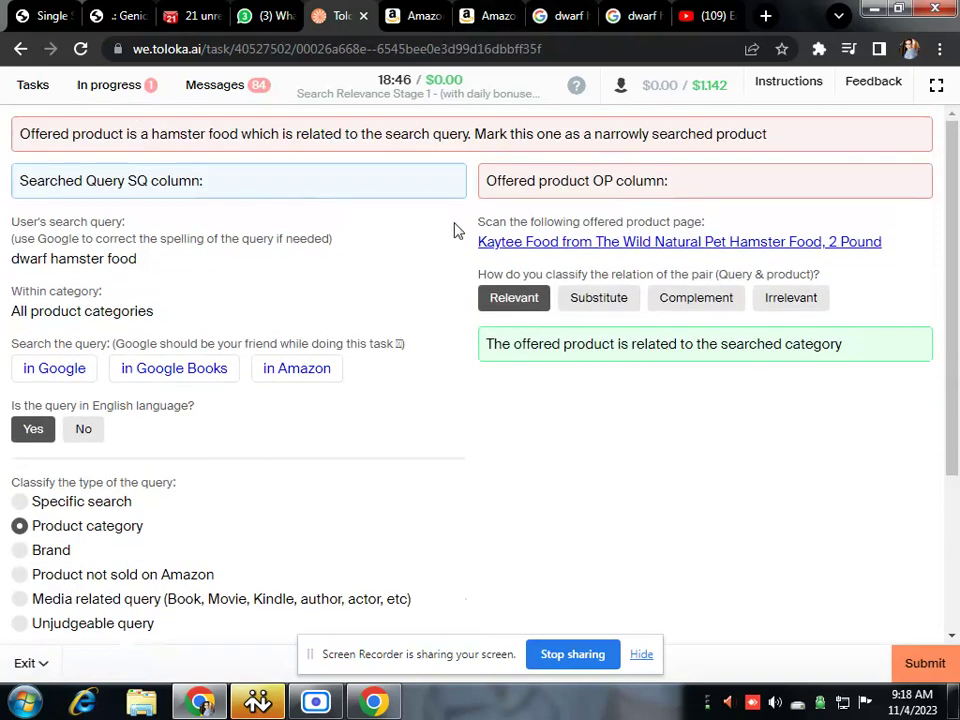
click(599, 298)
click(921, 664)
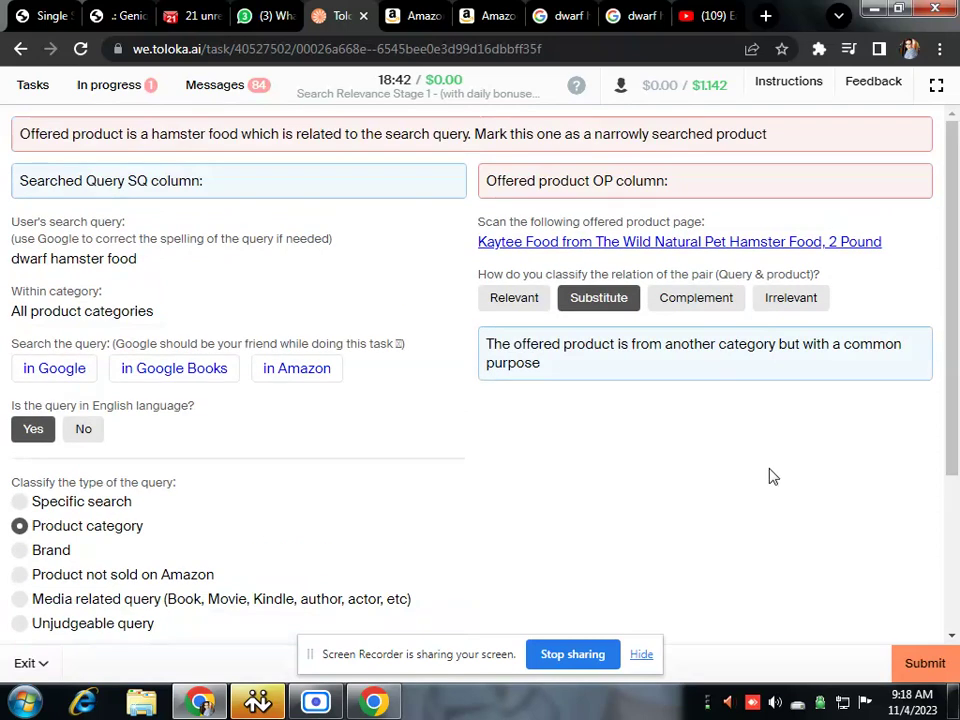
click(698, 300)
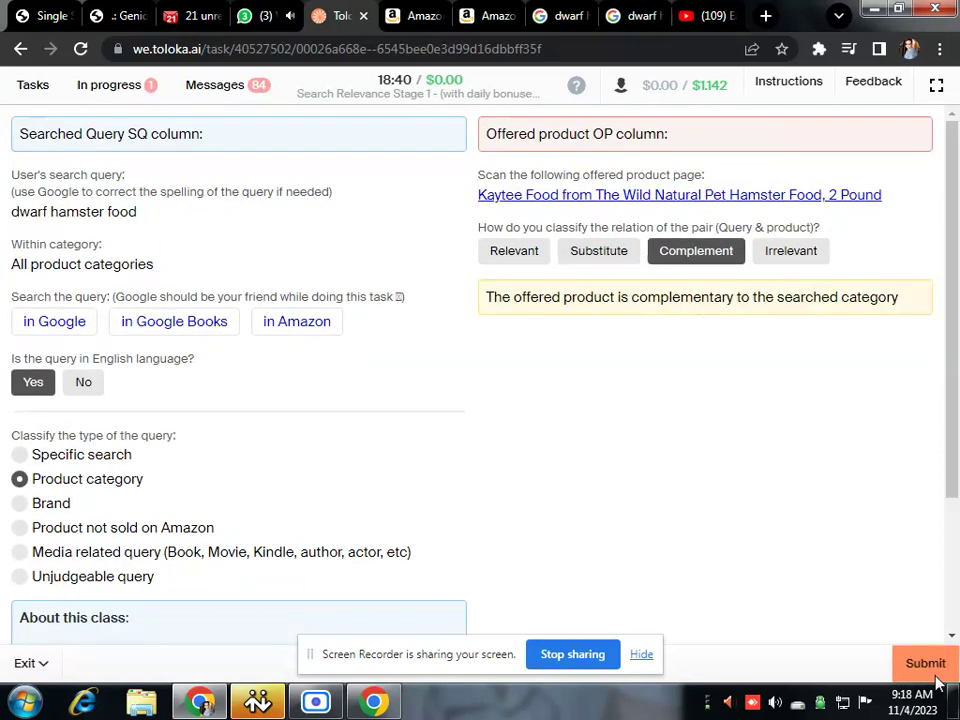
click(932, 664)
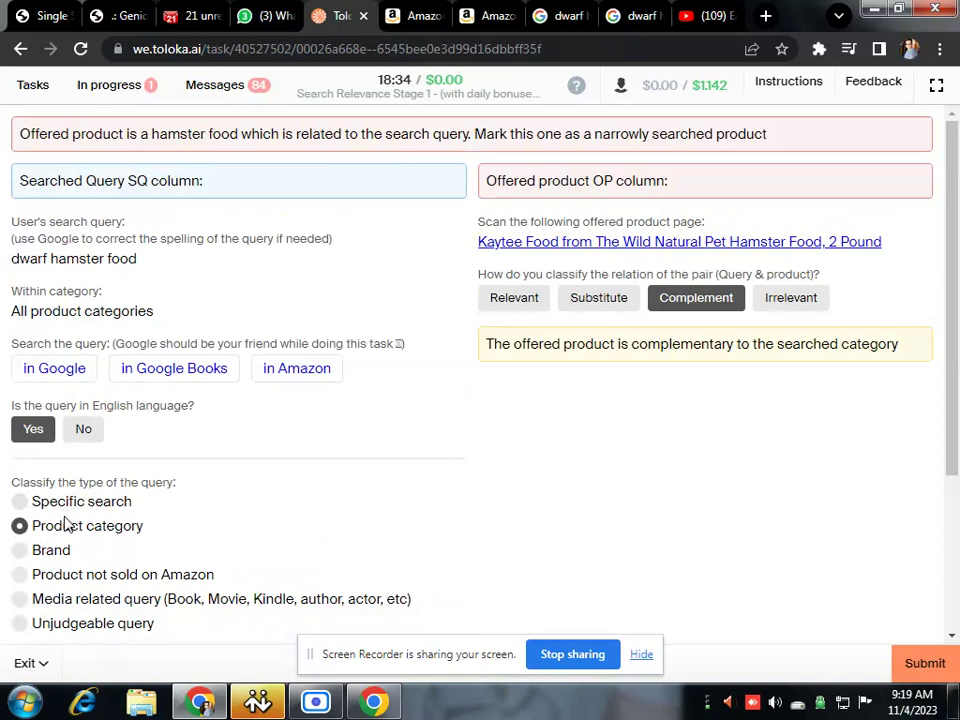
click(801, 303)
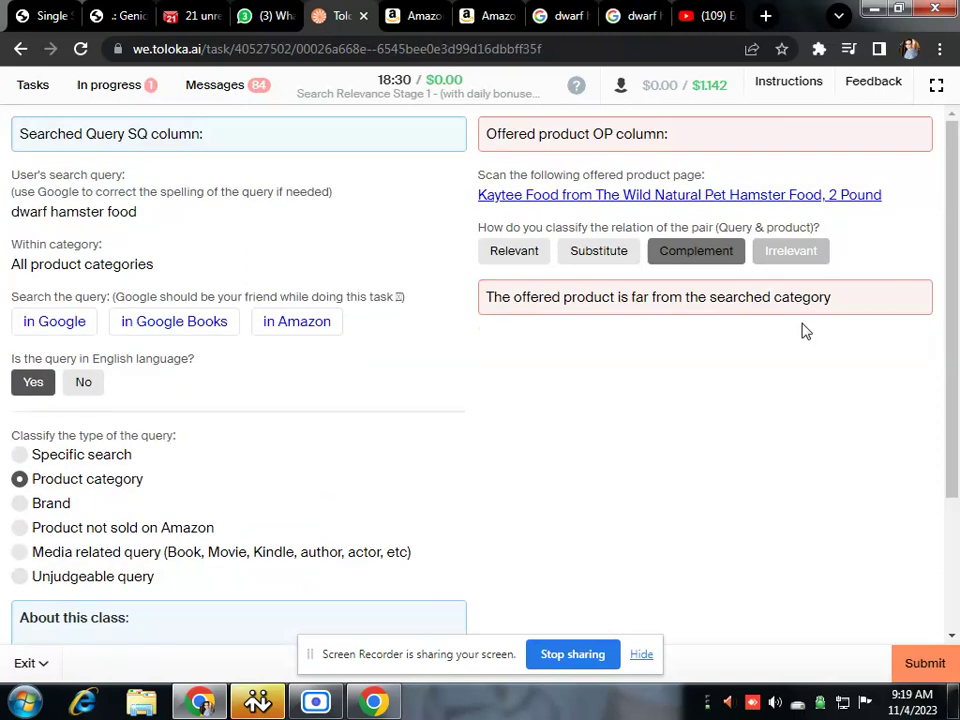
click(938, 690)
click(950, 672)
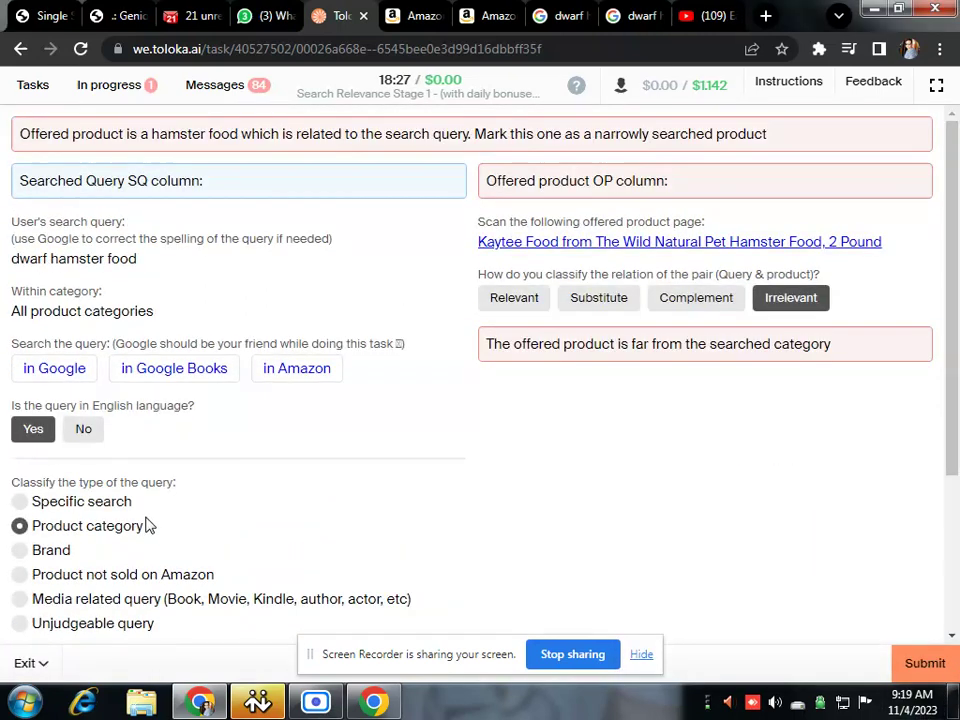
- Classify "dwarf hamster food" as Specific search and submit the task
click(62, 503)
click(925, 660)
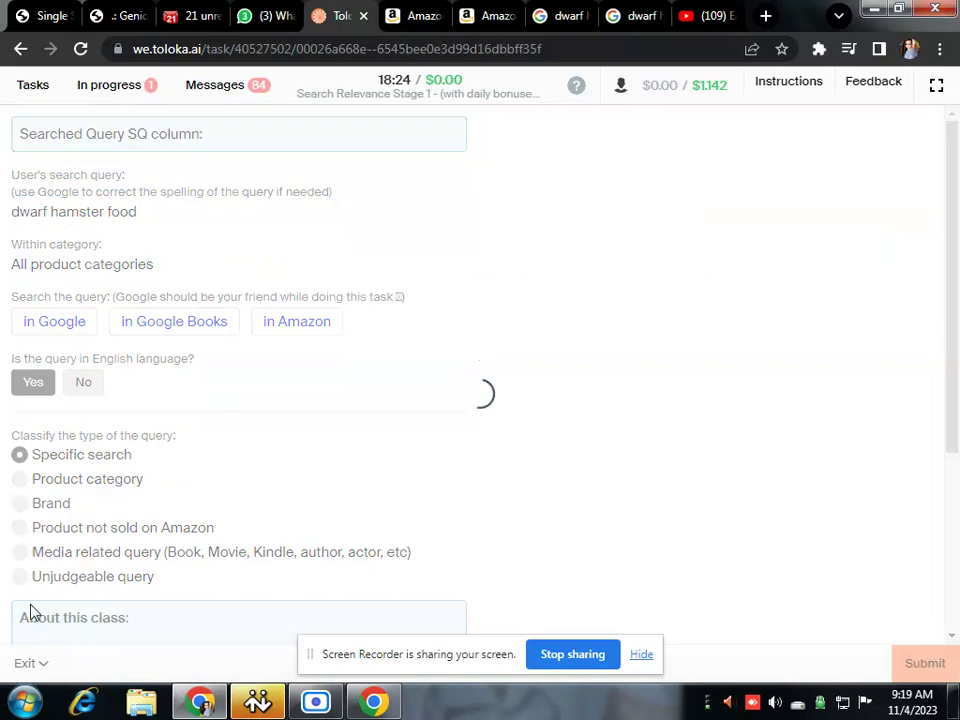
- Close the leftover Amazon and Google pages for the hamster food query and return to the Toloka task
click(434, 16)
click(437, 16)
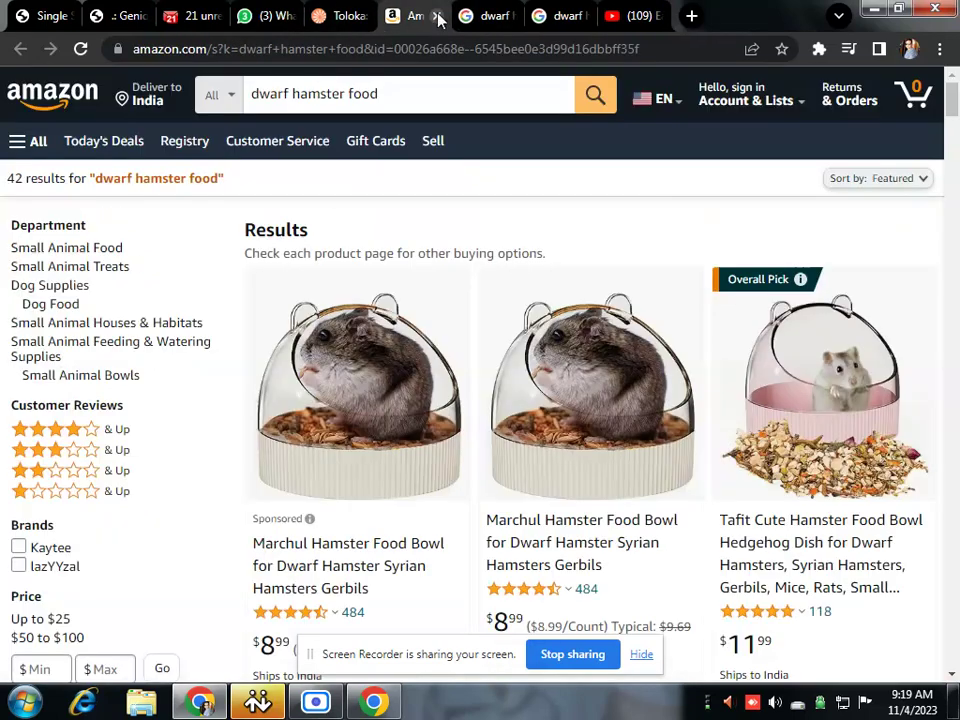
click(437, 16)
click(438, 17)
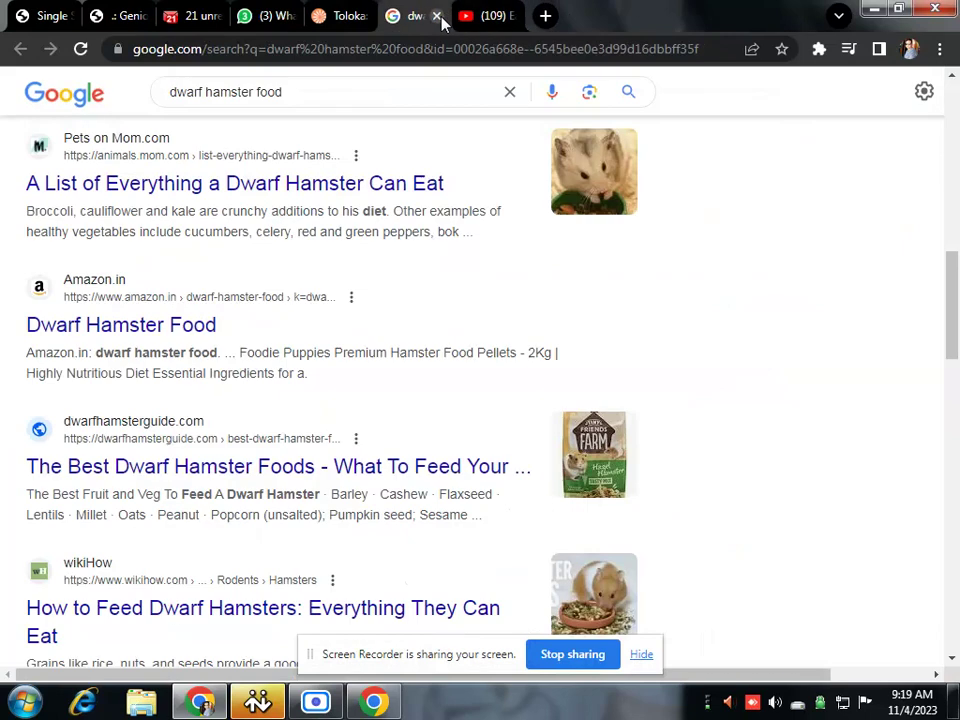
click(437, 16)
click(352, 12)
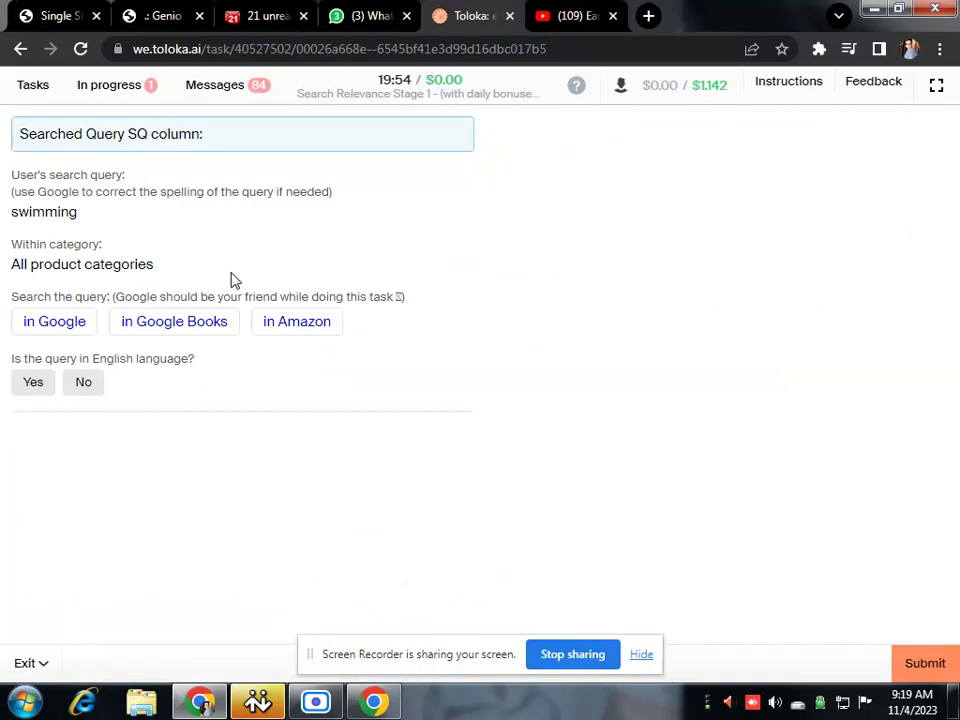
- Search "swimming" in Google, mark the query as English, and try submitting it as Specific search
click(54, 321)
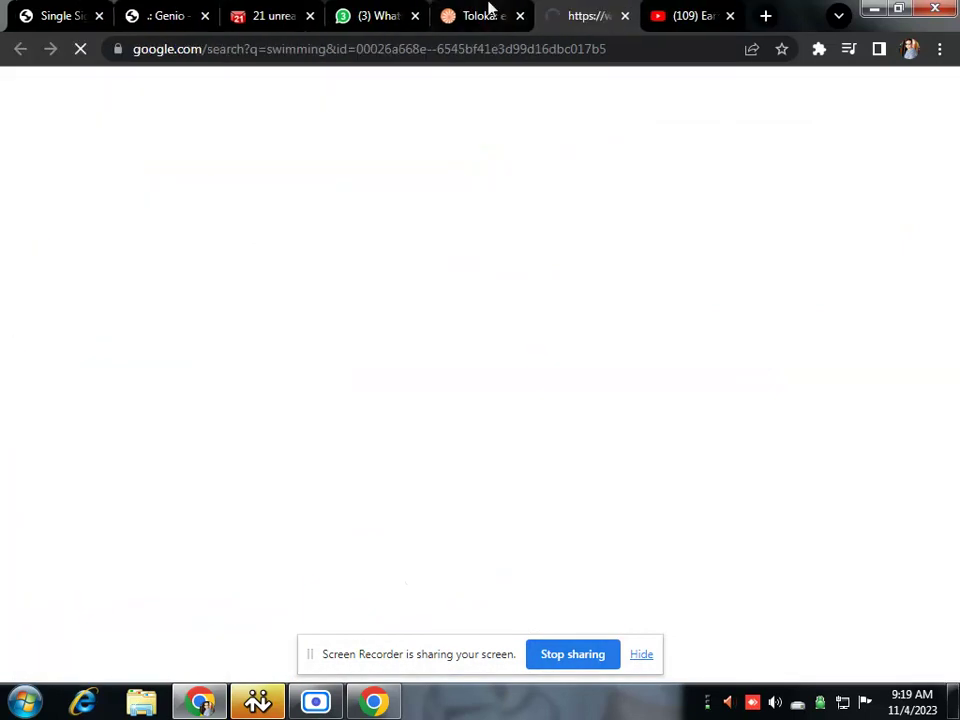
click(489, 10)
click(34, 382)
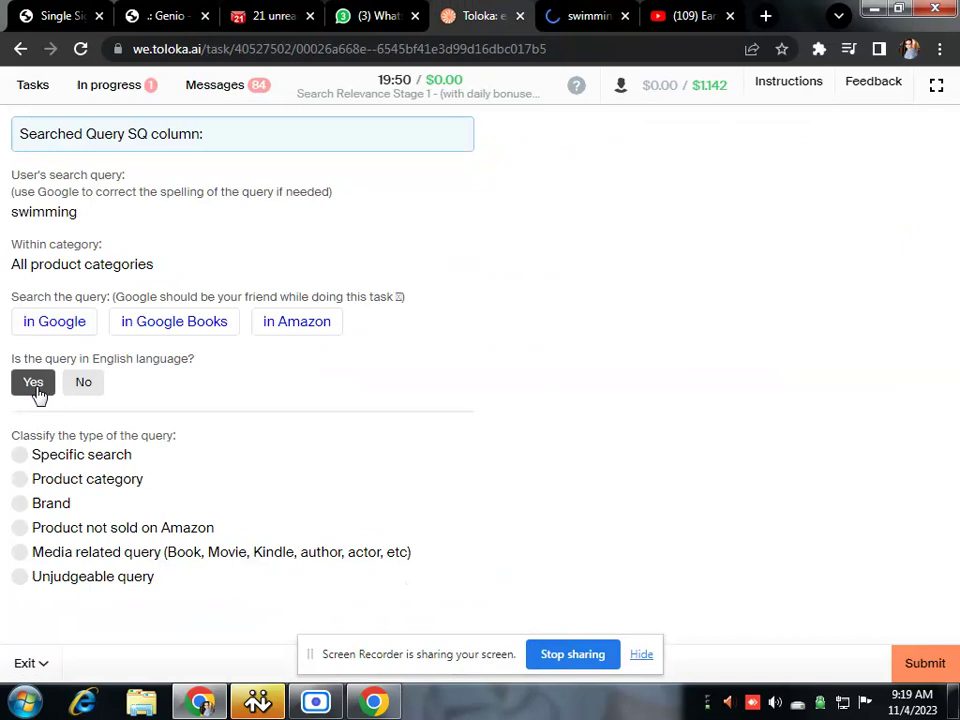
click(57, 454)
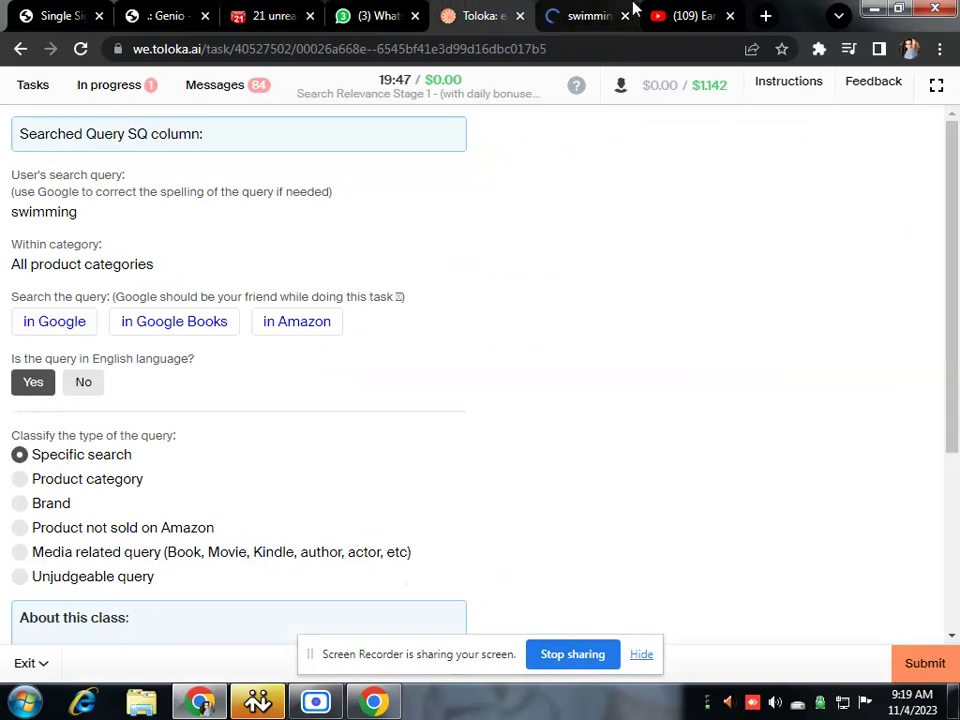
click(585, 14)
click(477, 10)
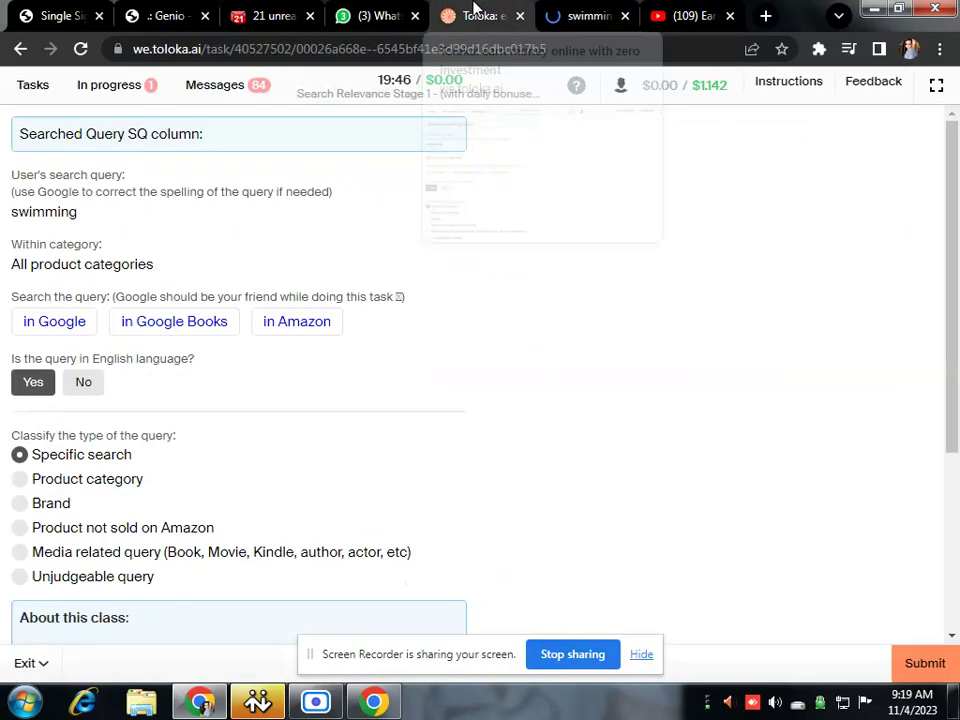
click(922, 666)
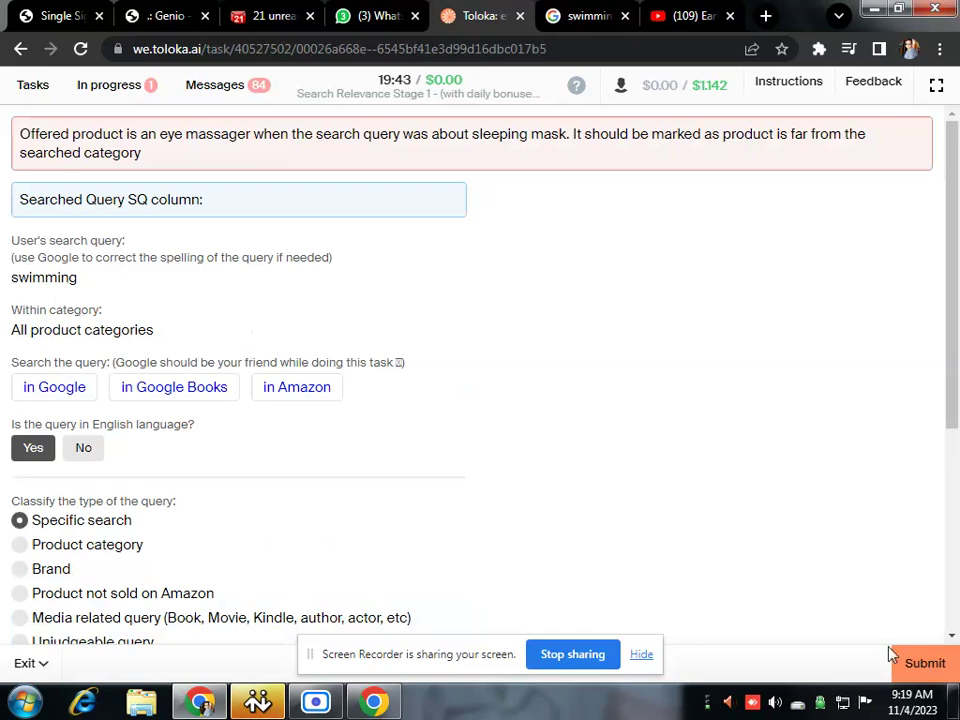
- Reclassify "swimming" as Product category and check the offered AIRSIDUN Eye Massager product page
click(86, 546)
click(561, 230)
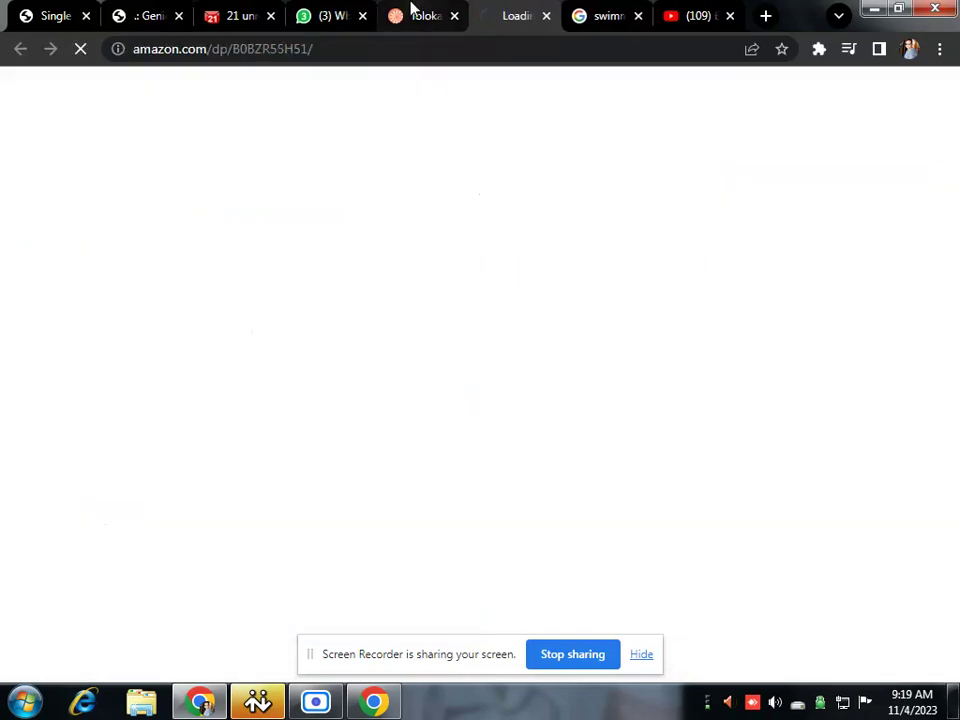
click(420, 13)
click(505, 12)
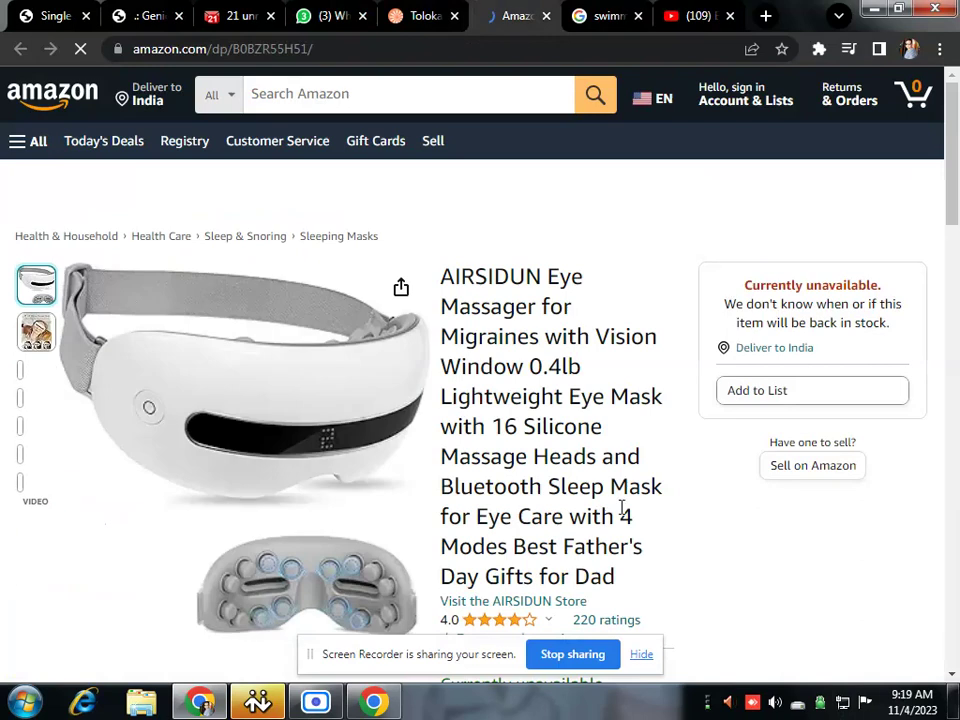
click(450, 12)
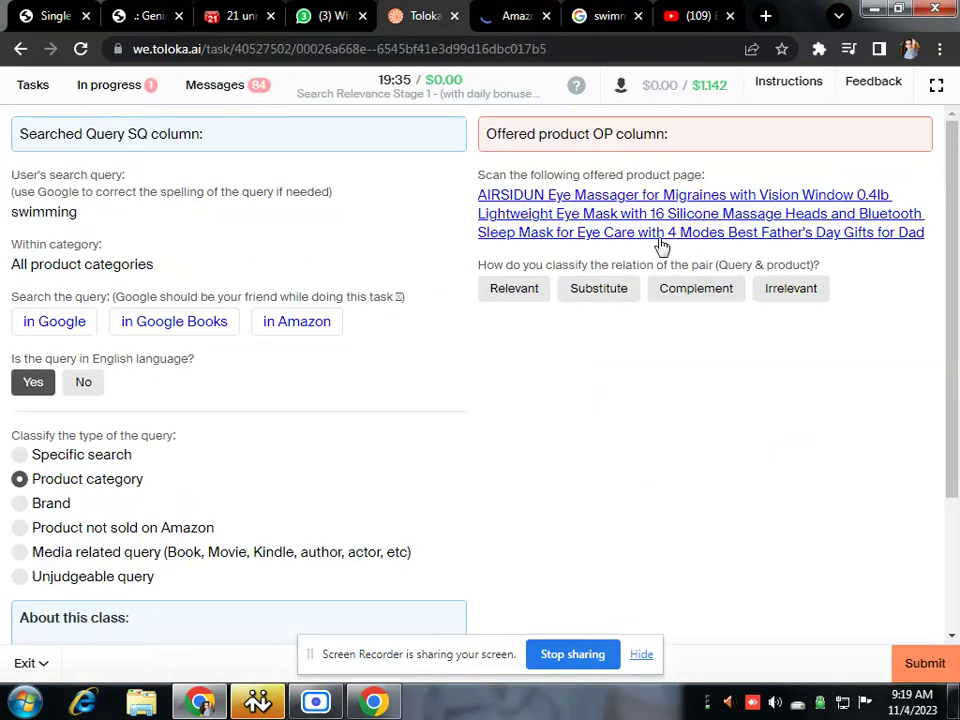
- Try submitting the swimming and eye massager pair rated as Complement, Substitute and Relevant in turn
click(683, 291)
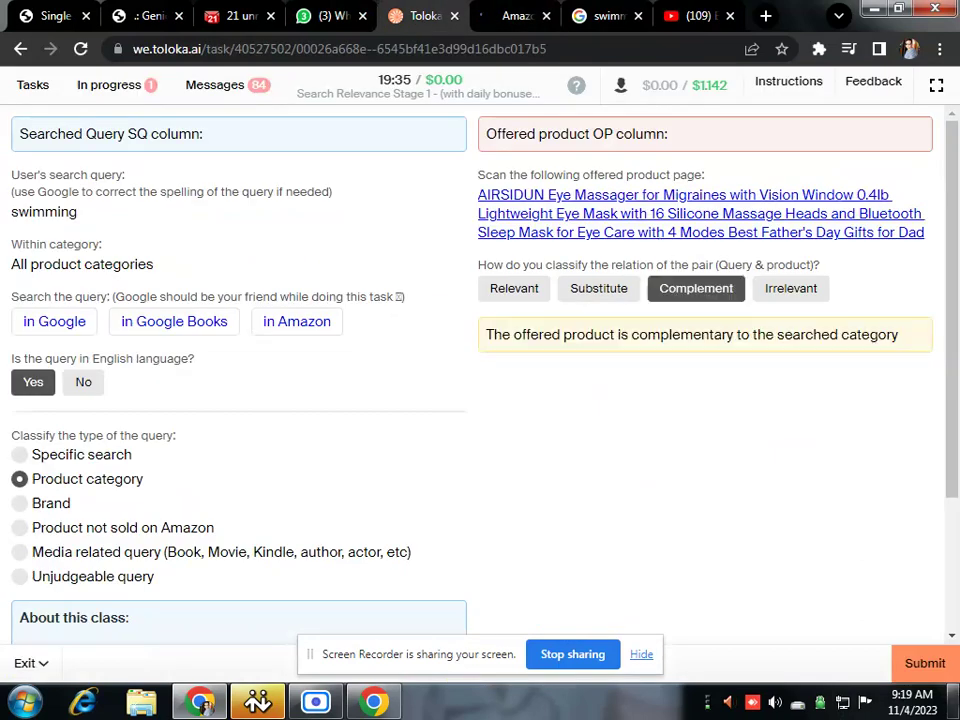
click(925, 664)
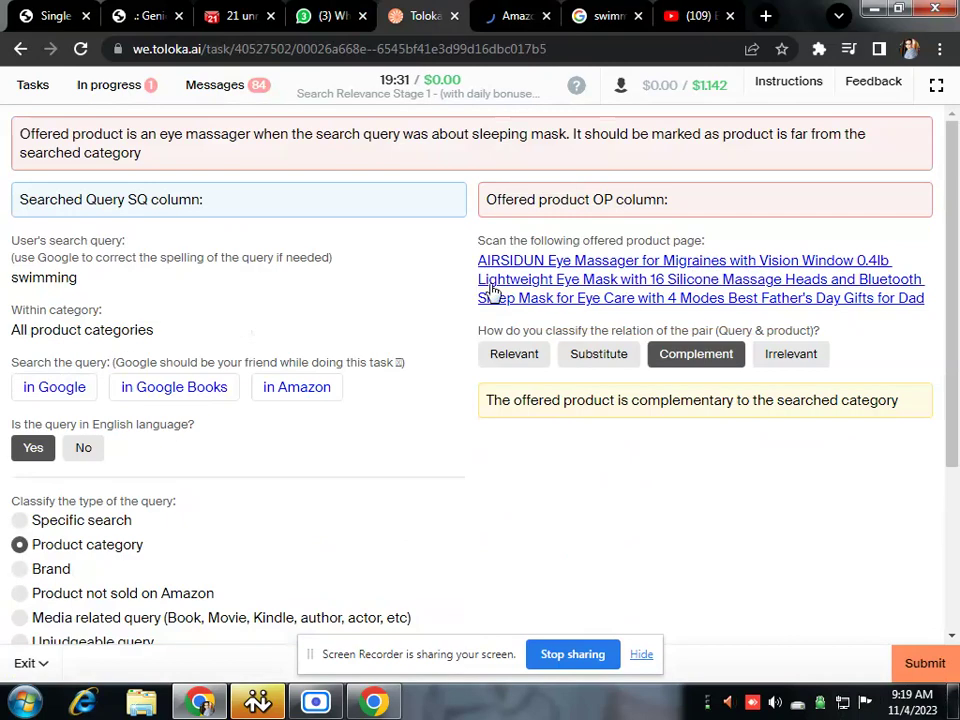
click(627, 355)
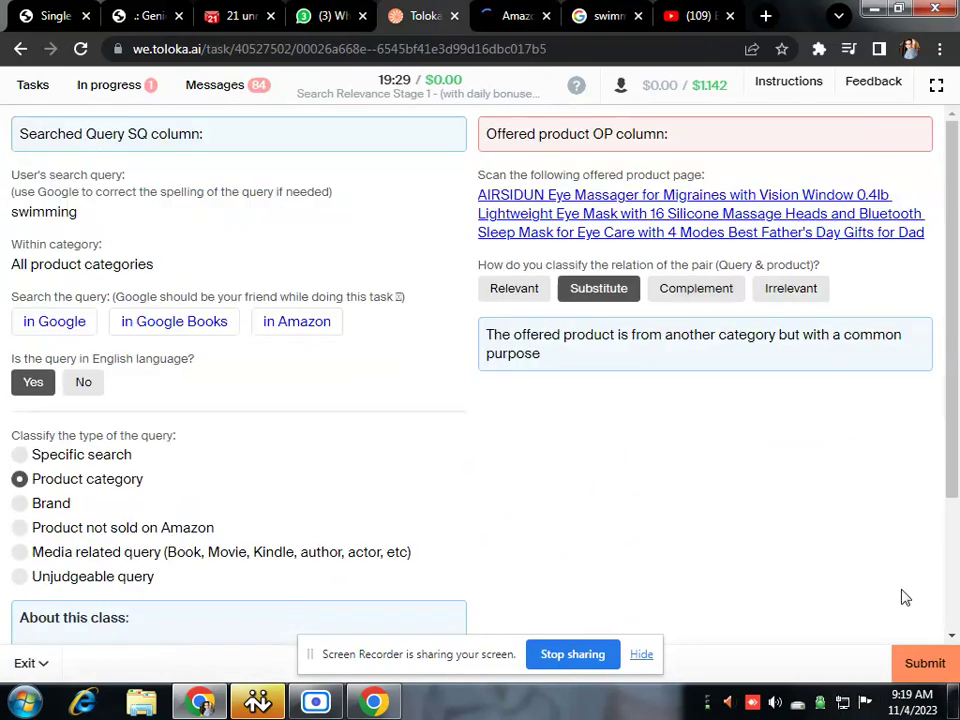
click(918, 658)
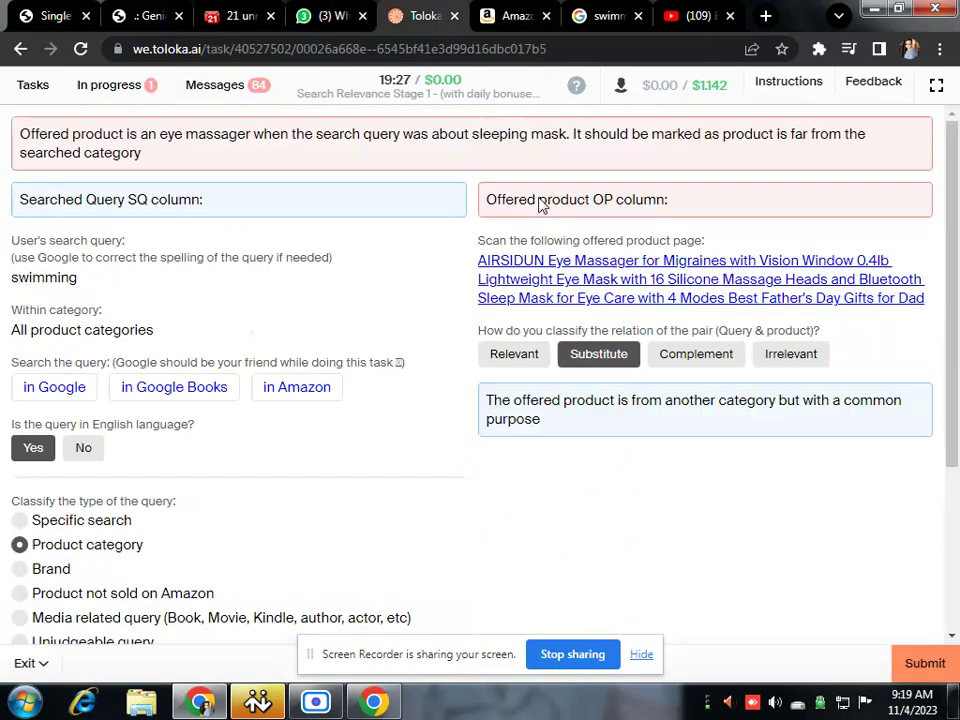
click(500, 362)
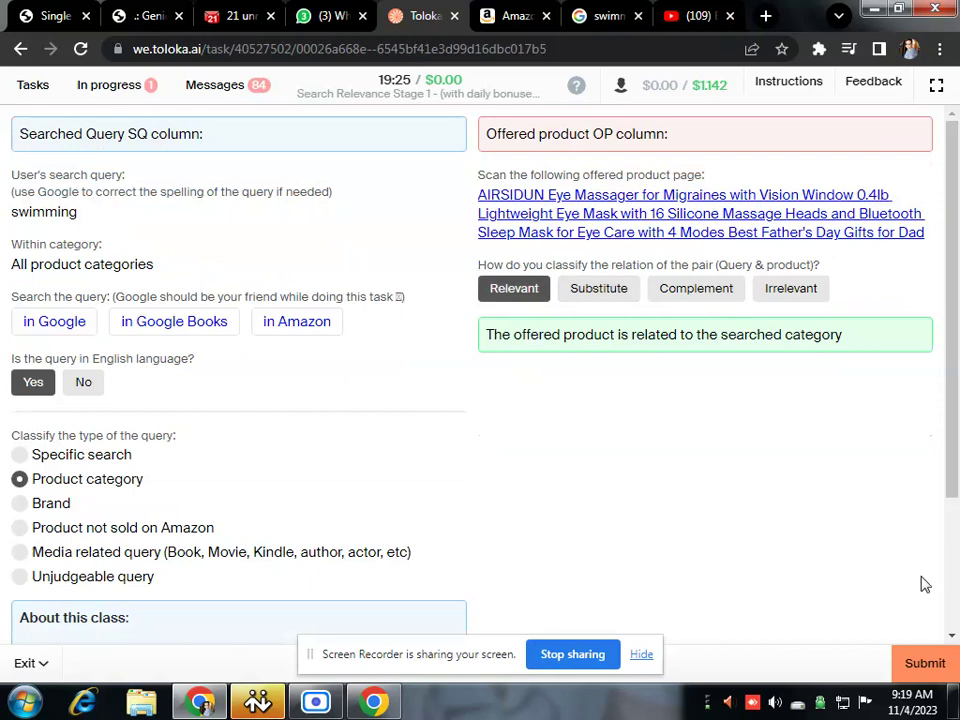
click(928, 662)
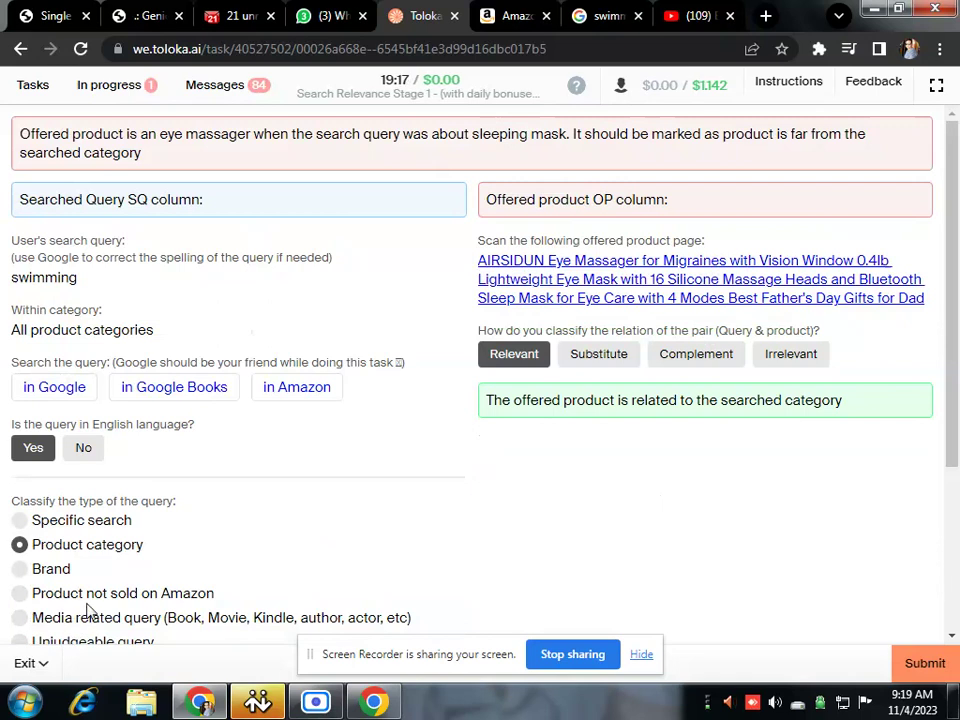
- Submit the swimming and eye massager pair as Irrelevant and close the leftover Amazon and Google pages
click(784, 355)
click(918, 670)
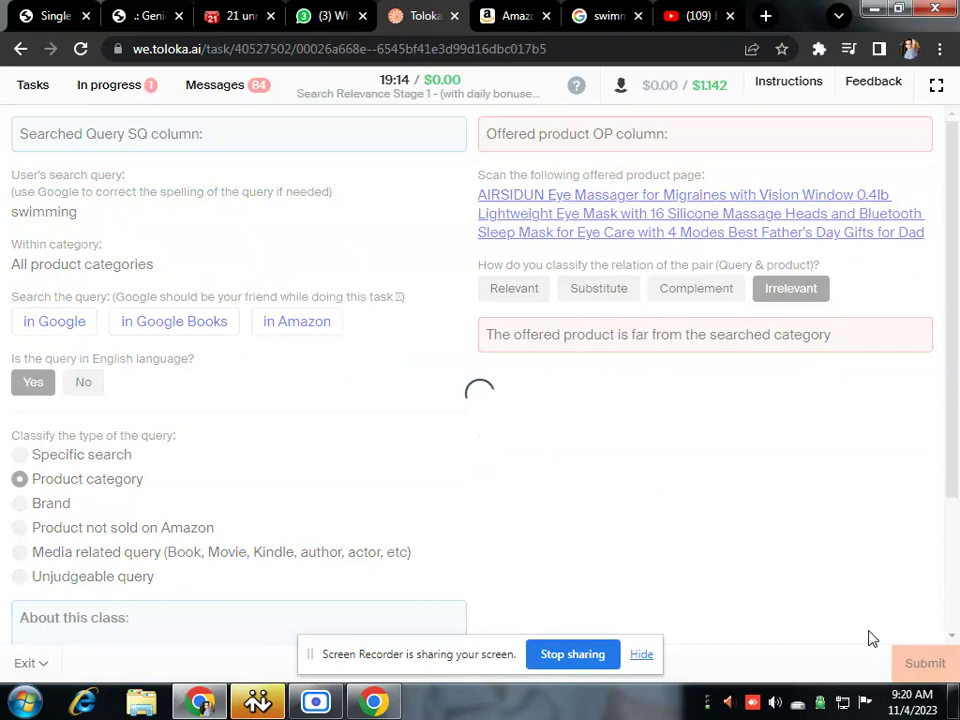
click(546, 16)
click(546, 16)
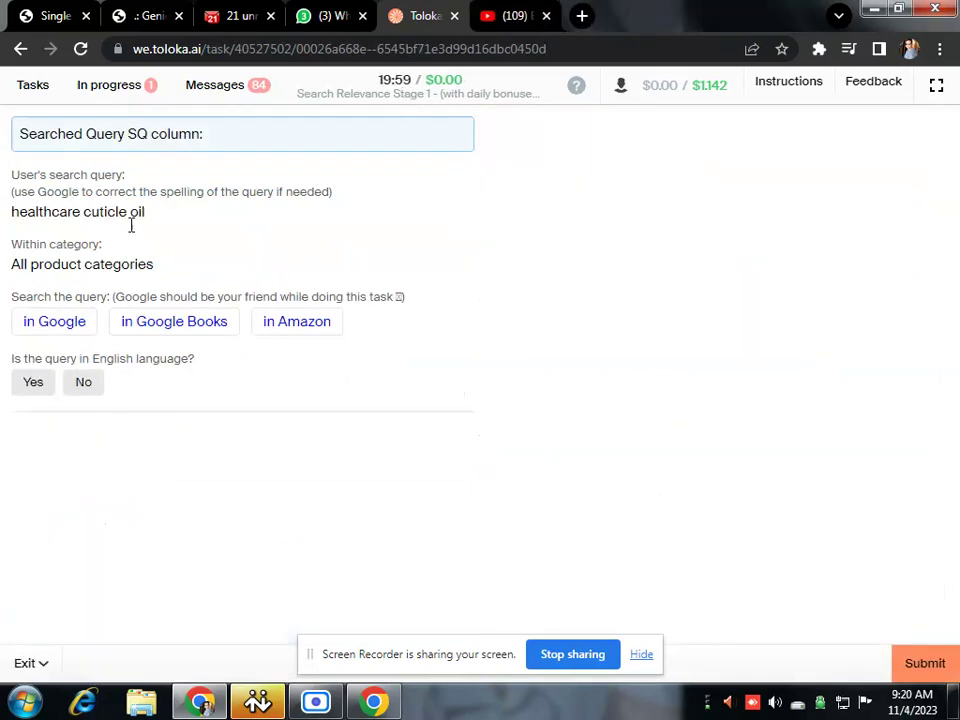
- Mark "healthcare cuticle oil" as an English query, look it up in Google, and classify it as Brand
click(31, 388)
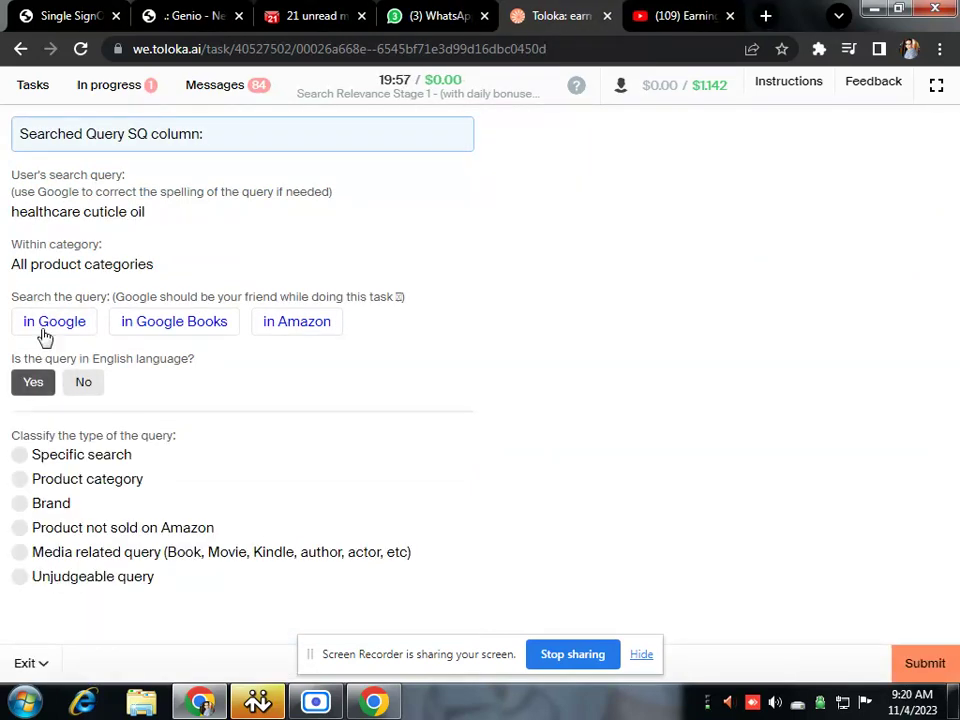
click(44, 328)
click(452, 10)
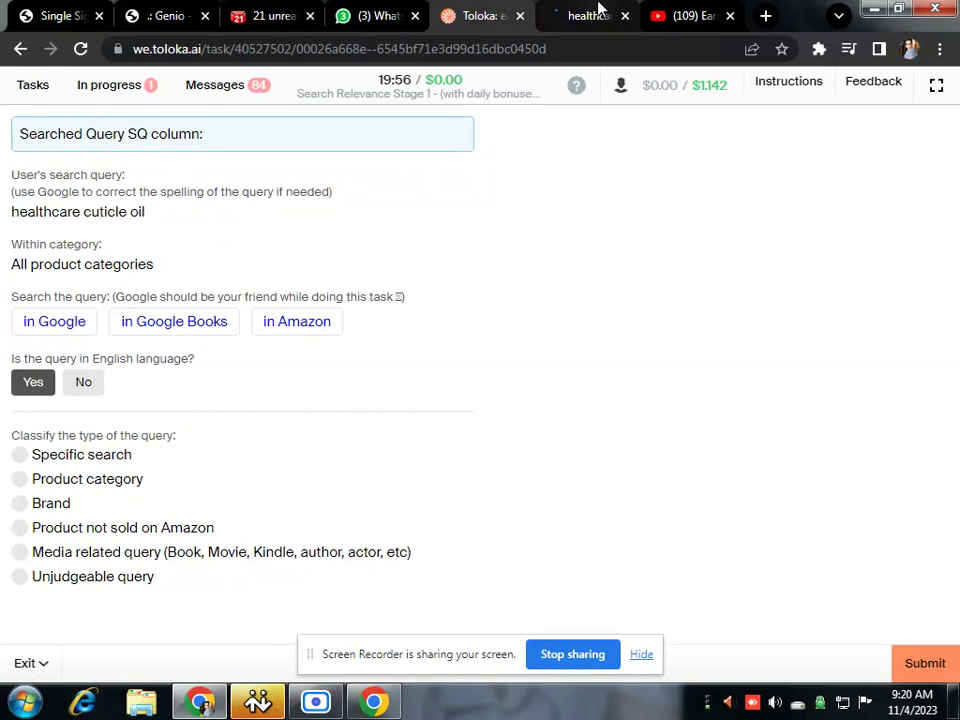
click(594, 12)
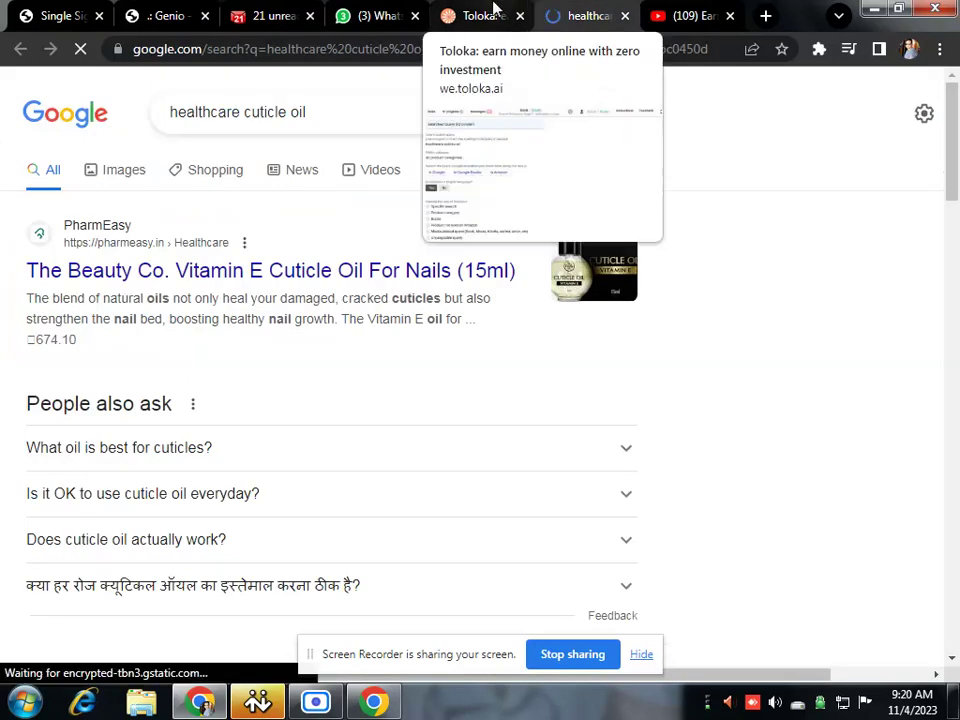
click(493, 12)
click(50, 505)
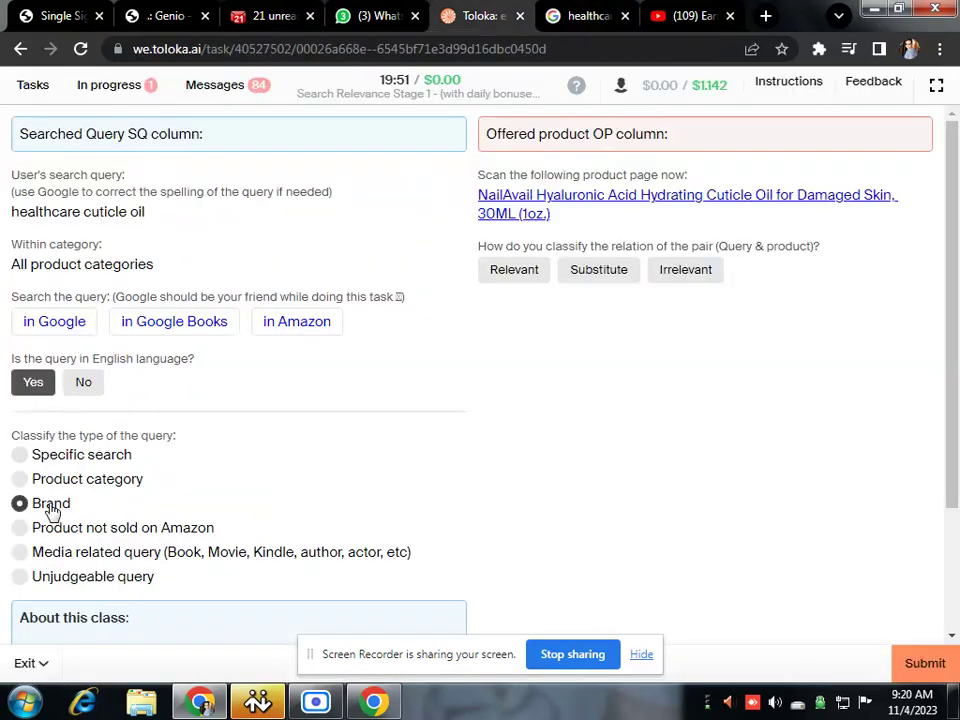
- Check the offered NailAvail Hyaluronic Acid Hydrating Cuticle Oil product page, including its enlarged package image
click(544, 213)
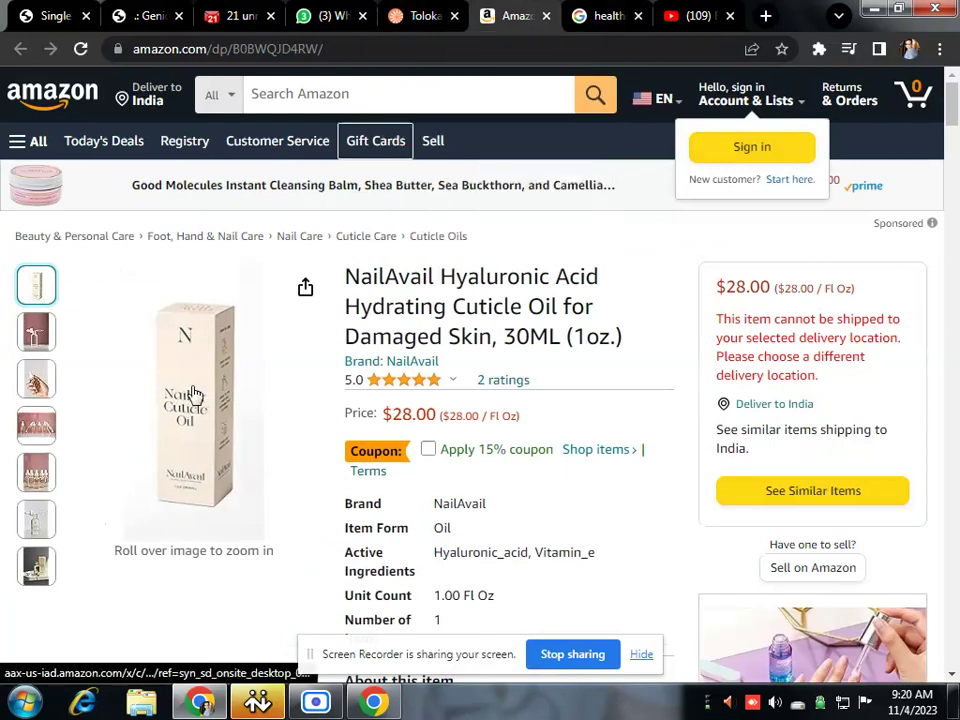
mouse_move(193, 396)
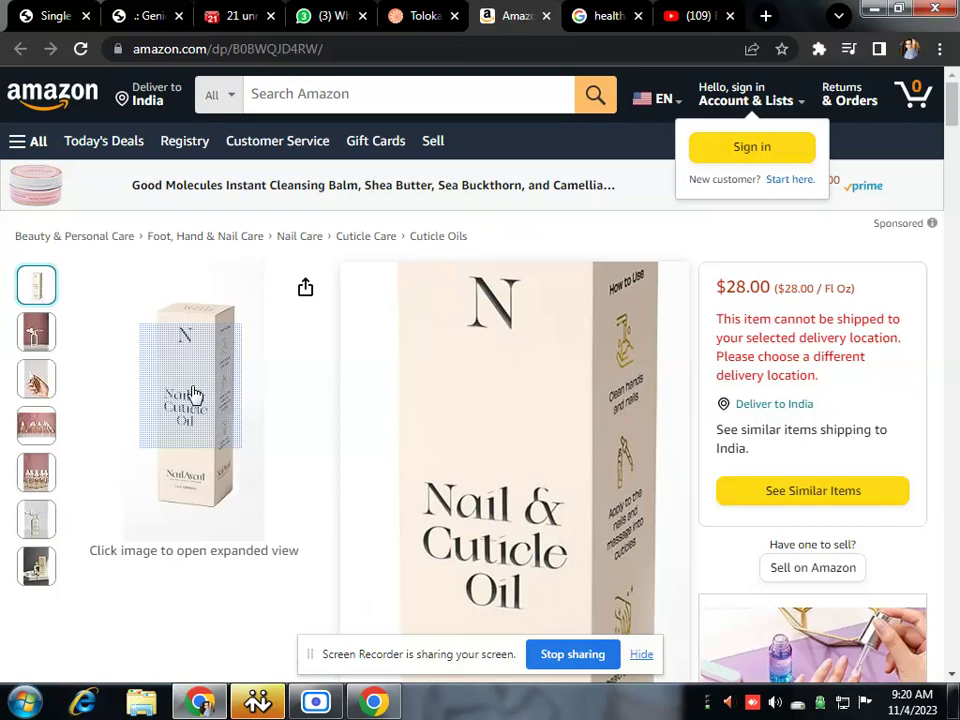
click(443, 14)
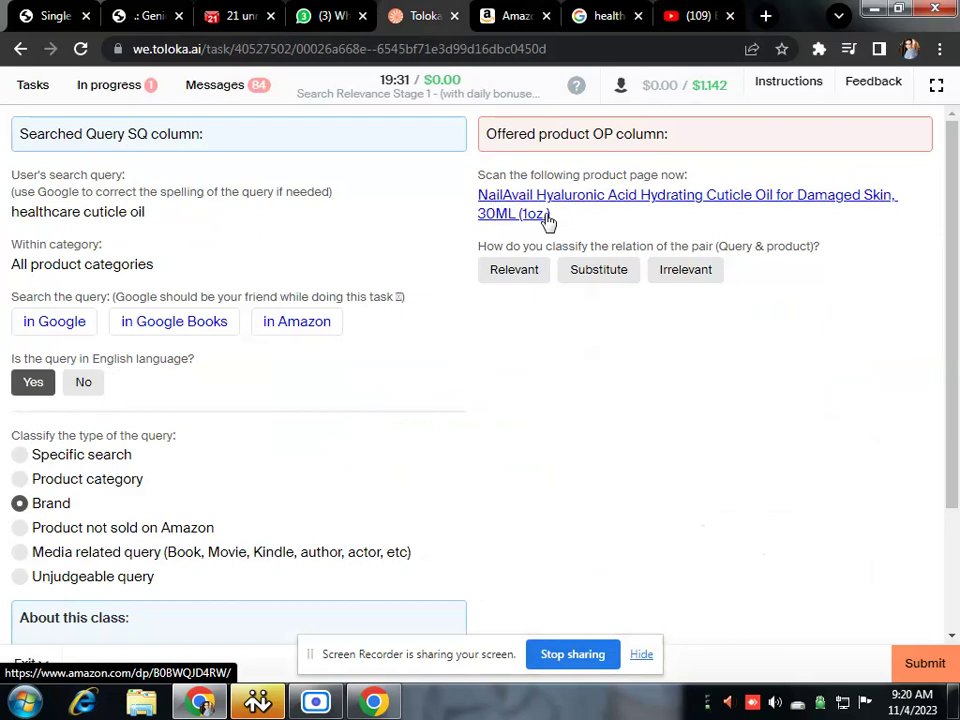
- Try submitting the cuticle oil pair under Brand as Relevant and as Substitute, closing the Amazon and Google pages in between
click(521, 270)
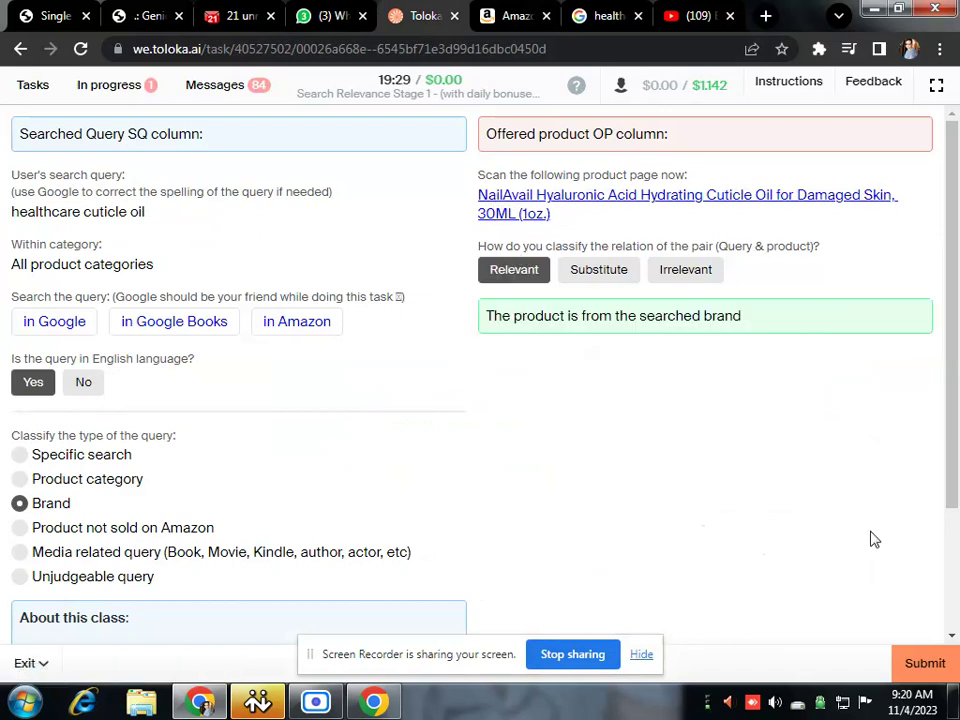
click(944, 663)
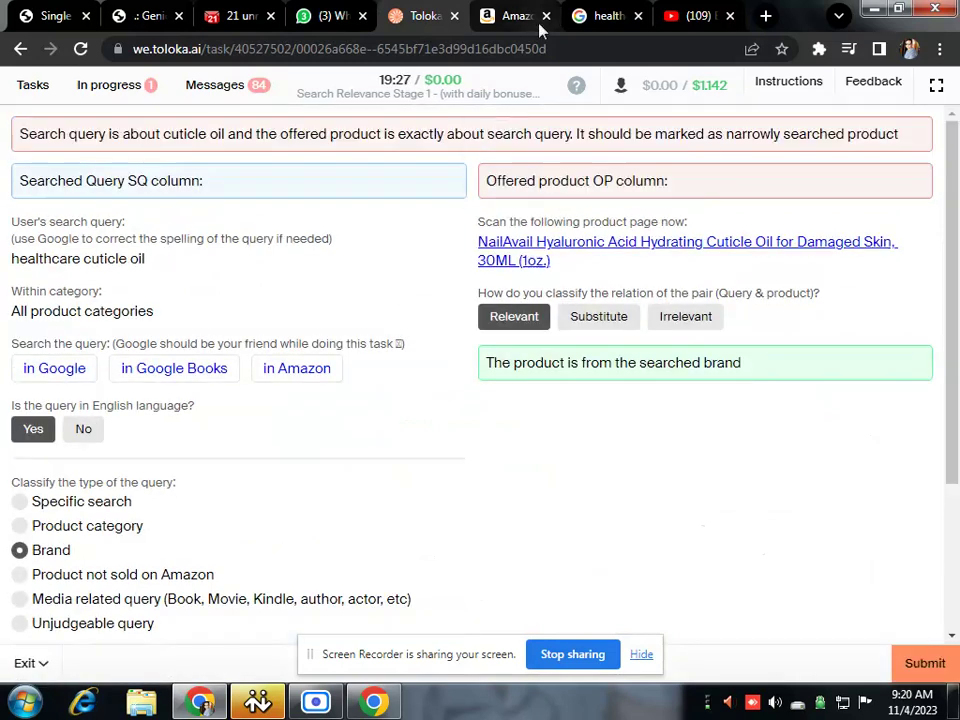
click(546, 17)
click(546, 17)
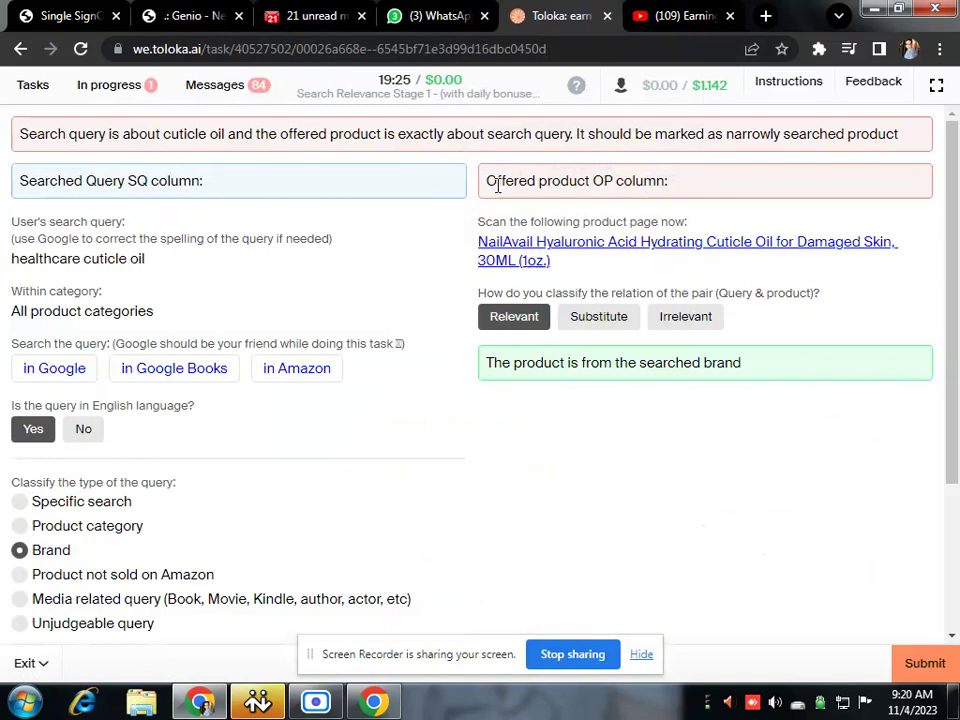
click(583, 324)
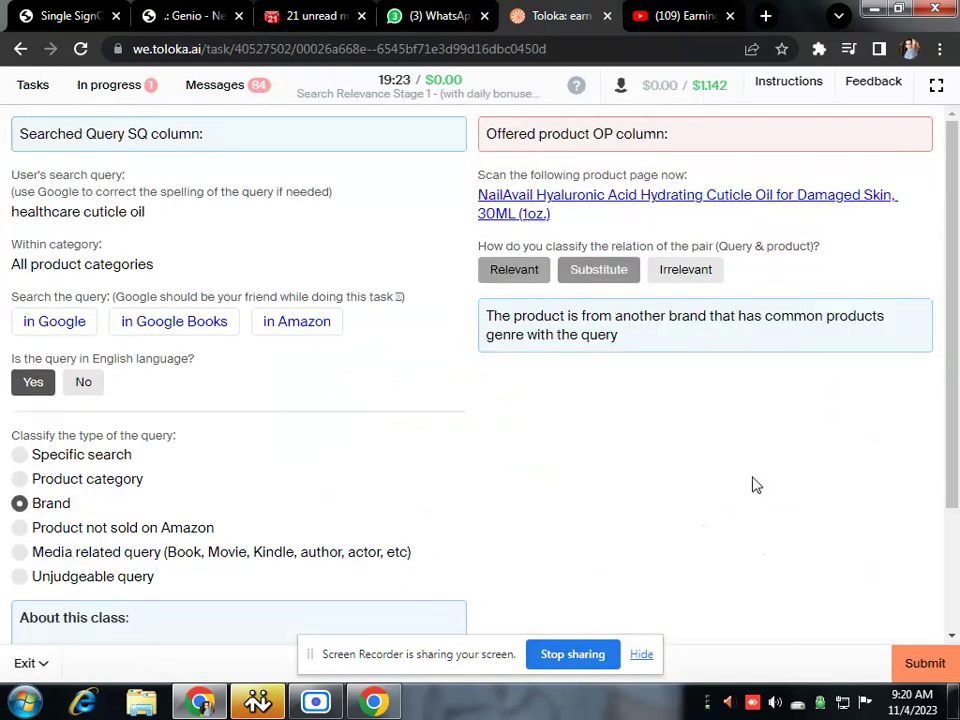
click(938, 662)
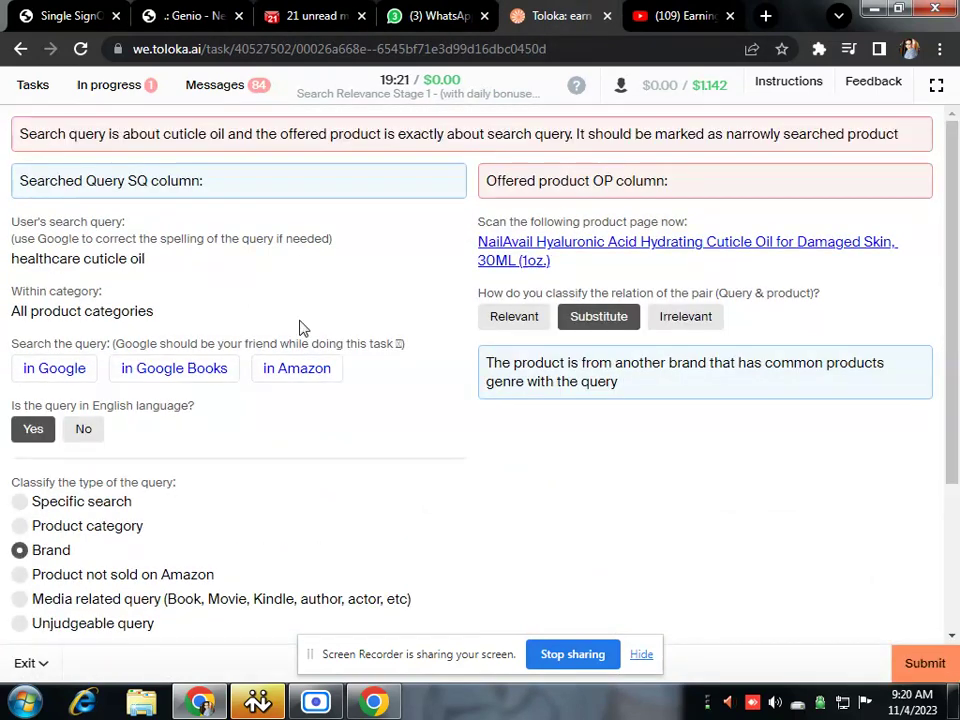
- Try Product category with a Relevant rating for "healthcare cuticle oil", but submit the query as Specific search
click(80, 535)
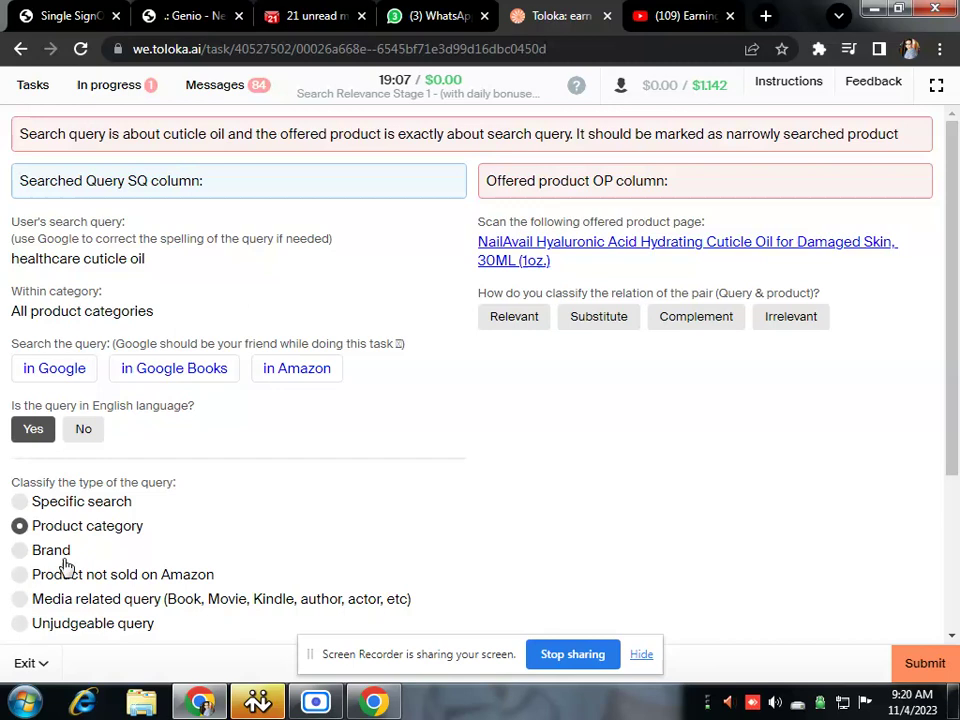
click(527, 317)
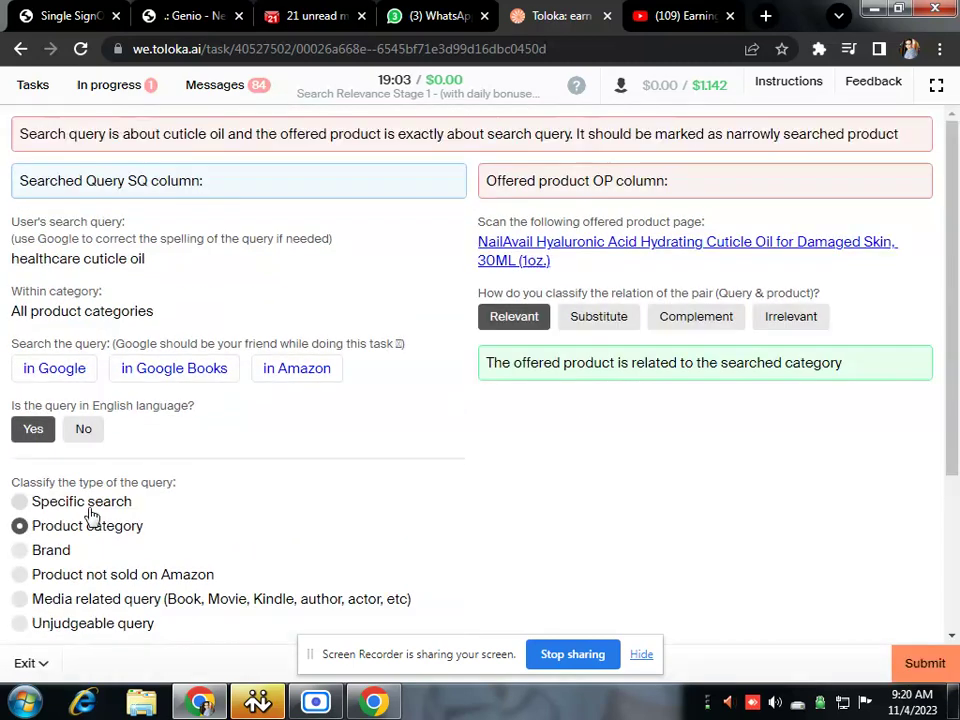
click(88, 510)
click(925, 660)
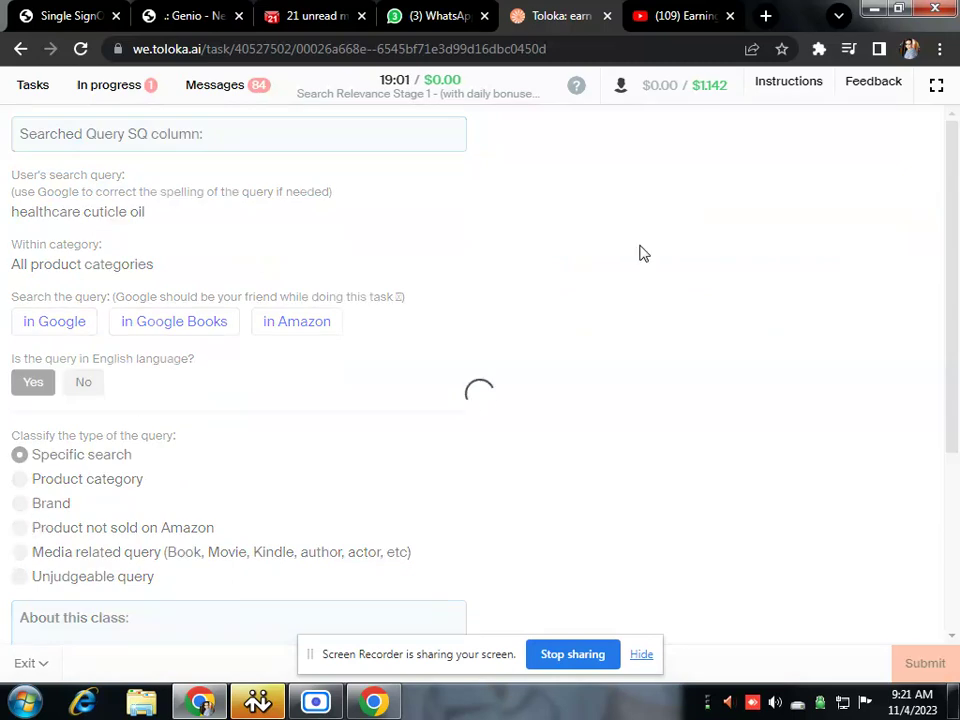
- Mark "wall art" as an English query, search it in Google, and classify it as Product category
click(34, 386)
click(51, 324)
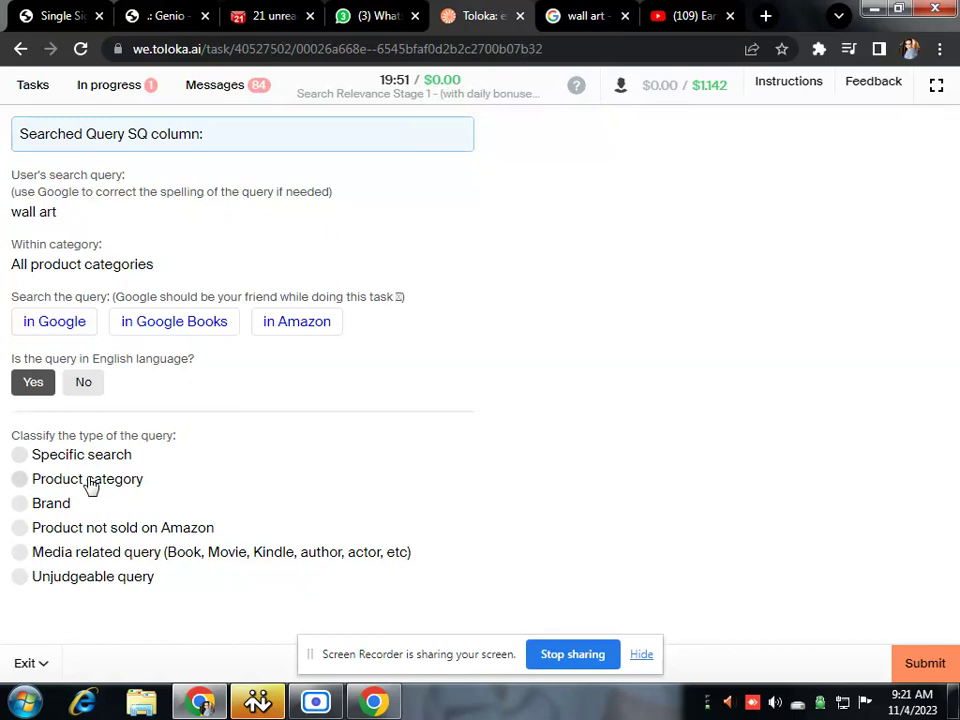
click(91, 480)
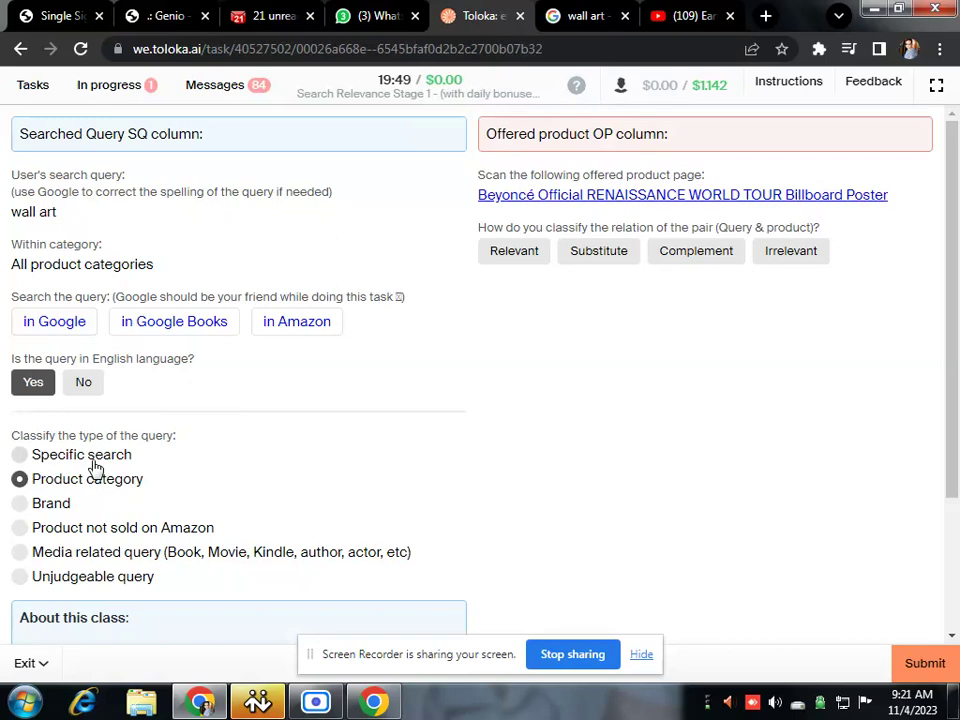
- Check the offered Beyoncé Official RENAISSANCE WORLD TOUR Billboard Poster page and try submitting the wall art pair as Complement
click(585, 205)
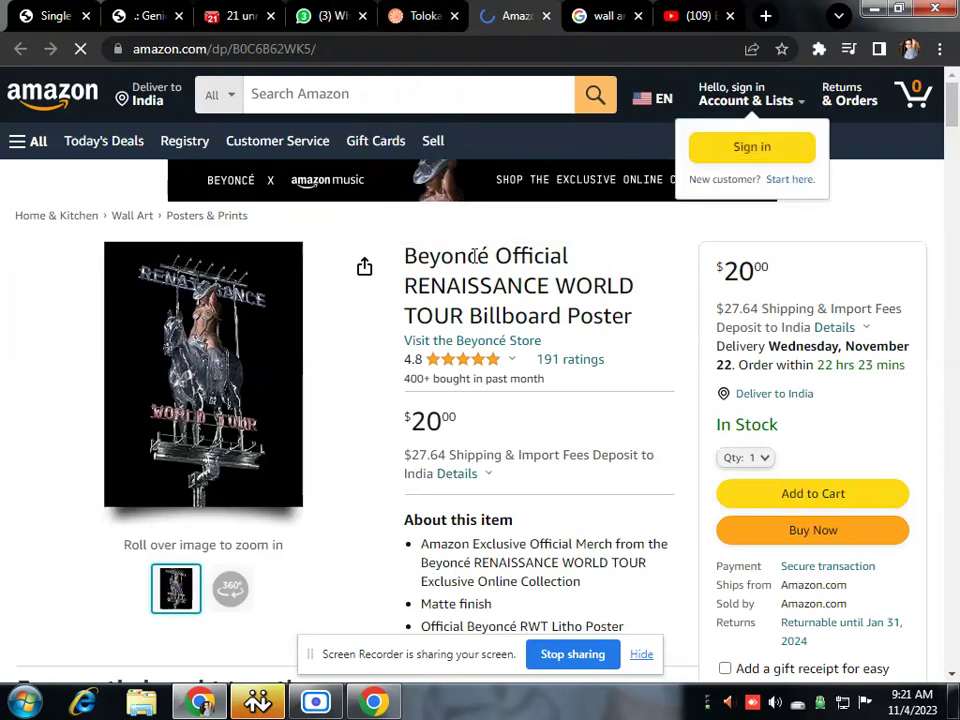
scroll(476, 298, down, 2)
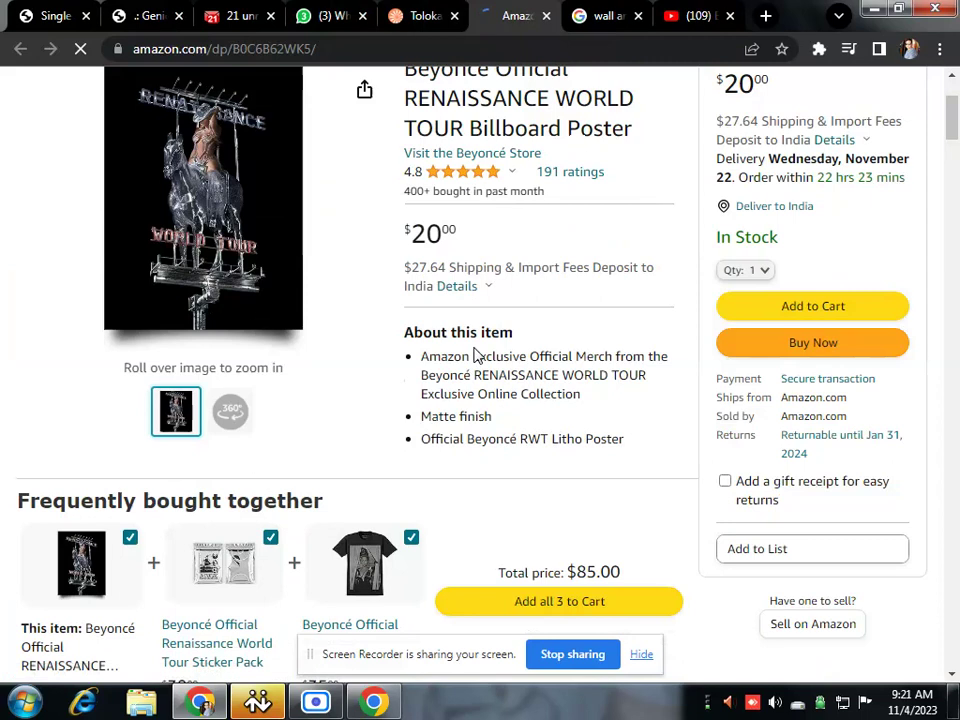
click(393, 10)
click(694, 252)
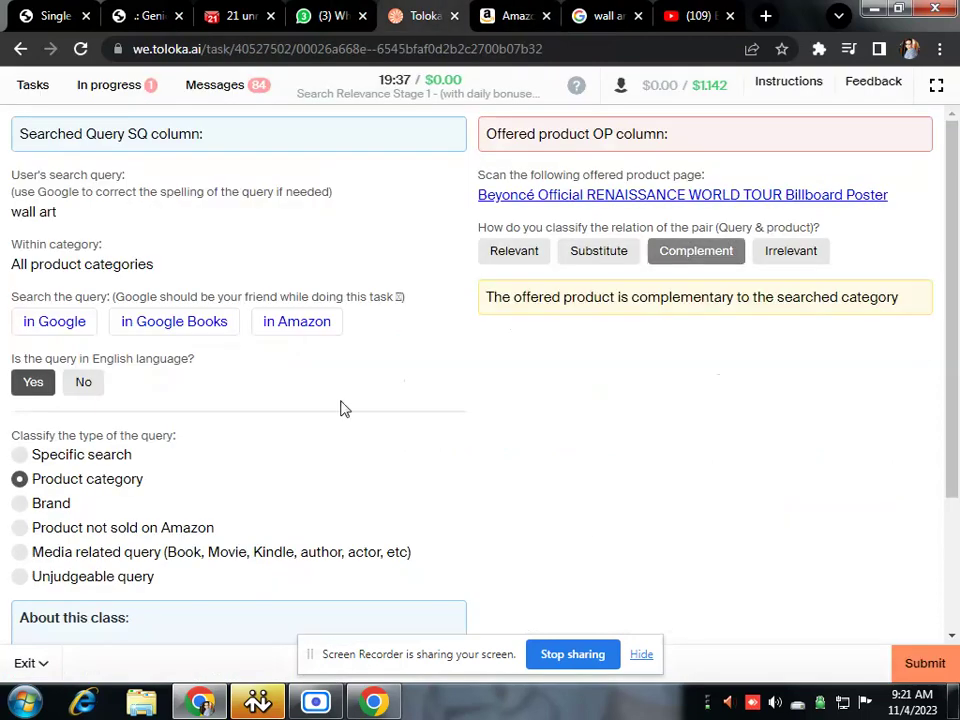
click(915, 665)
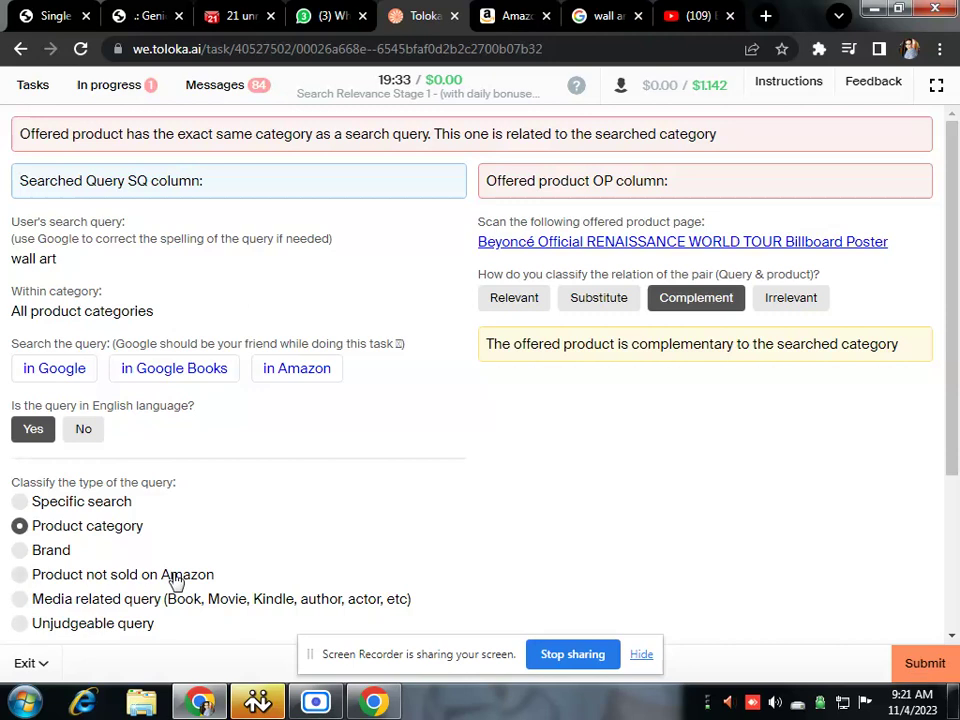
- Try classifying "wall art" as Specific search and close the leftover Amazon and Google pages
click(70, 511)
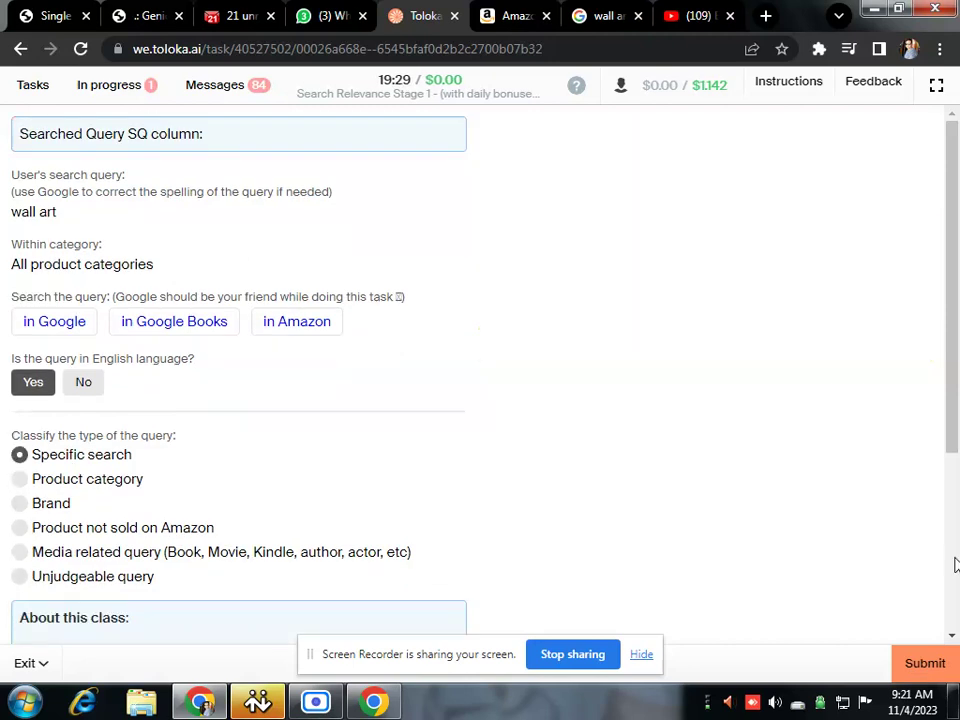
click(545, 15)
click(545, 15)
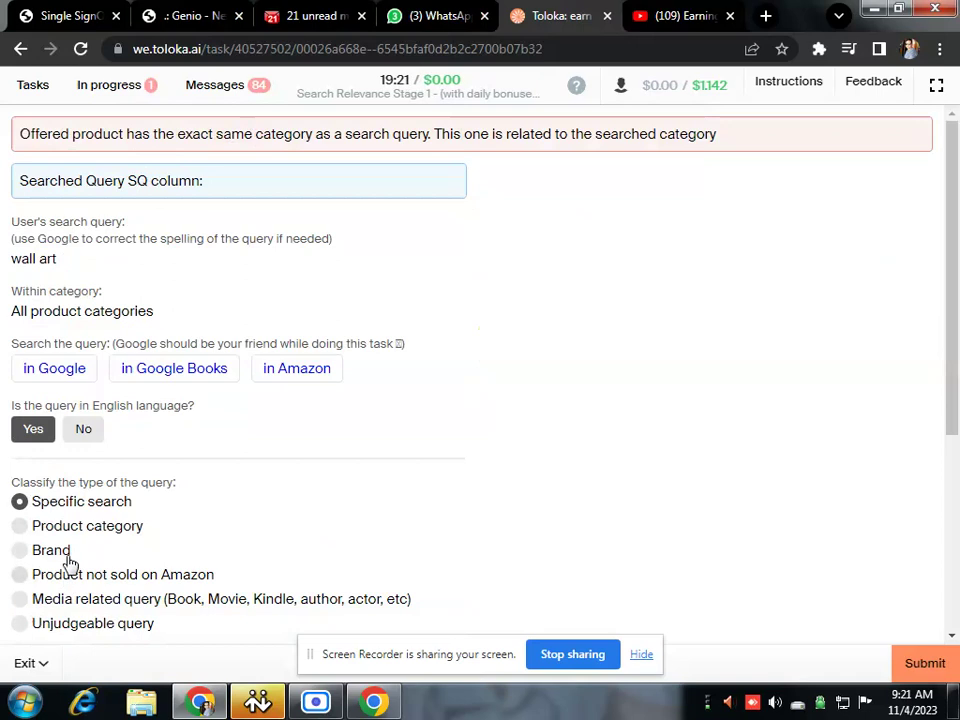
- Reclassify "wall art" as Product category and submit the billboard poster pair as Relevant
click(80, 527)
click(525, 251)
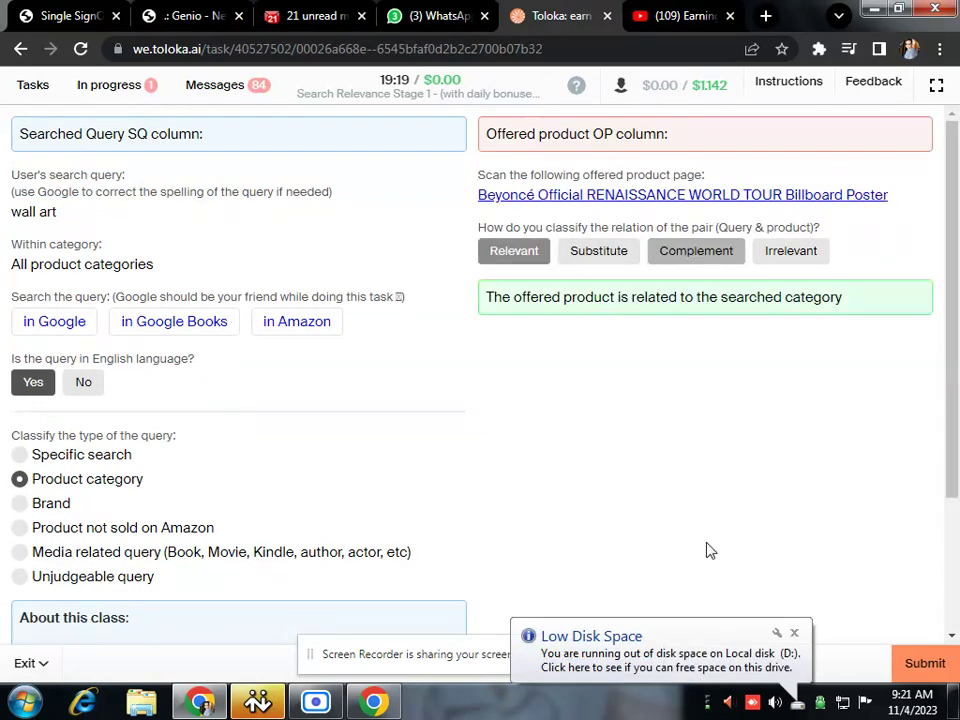
click(940, 676)
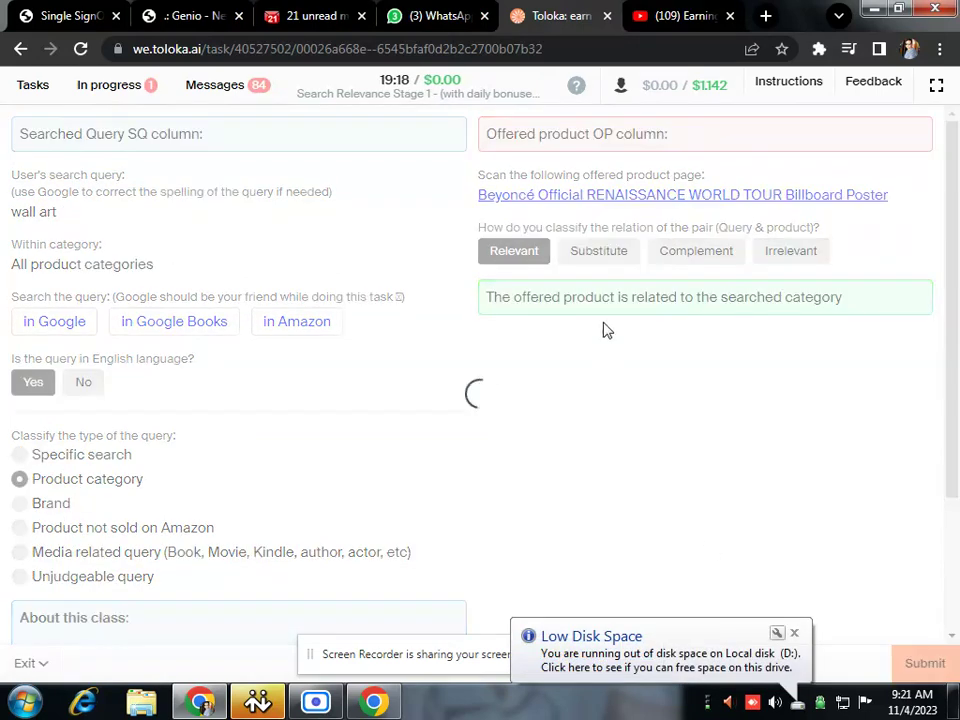
- Mark "lunch" as an English query, classify it as Product category, and look through its Google results
click(24, 387)
click(58, 479)
click(43, 321)
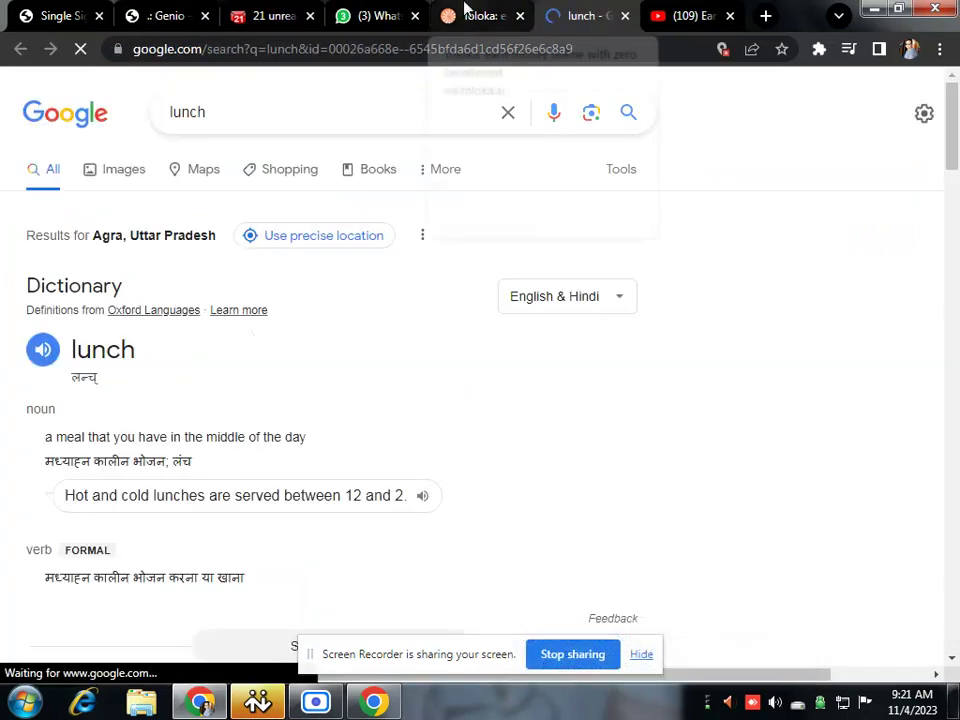
scroll(480, 178, down, 1)
scroll(403, 476, down, 8)
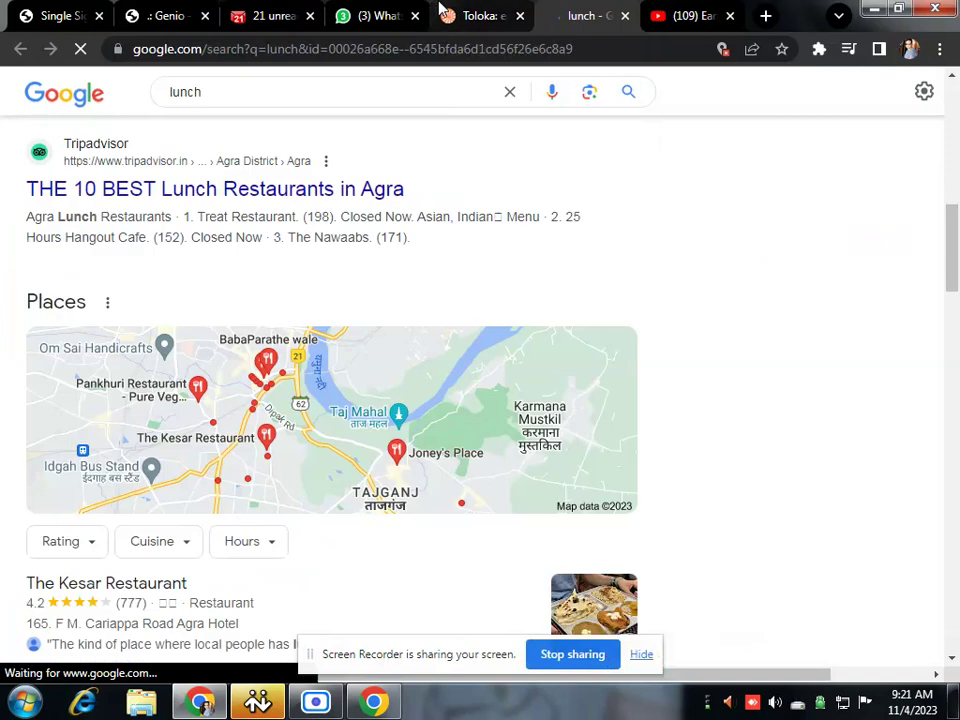
click(452, 14)
- Check the offered PENGDA lunch bag page, submit the "lunch" pair as Complement, and close the product page
click(516, 212)
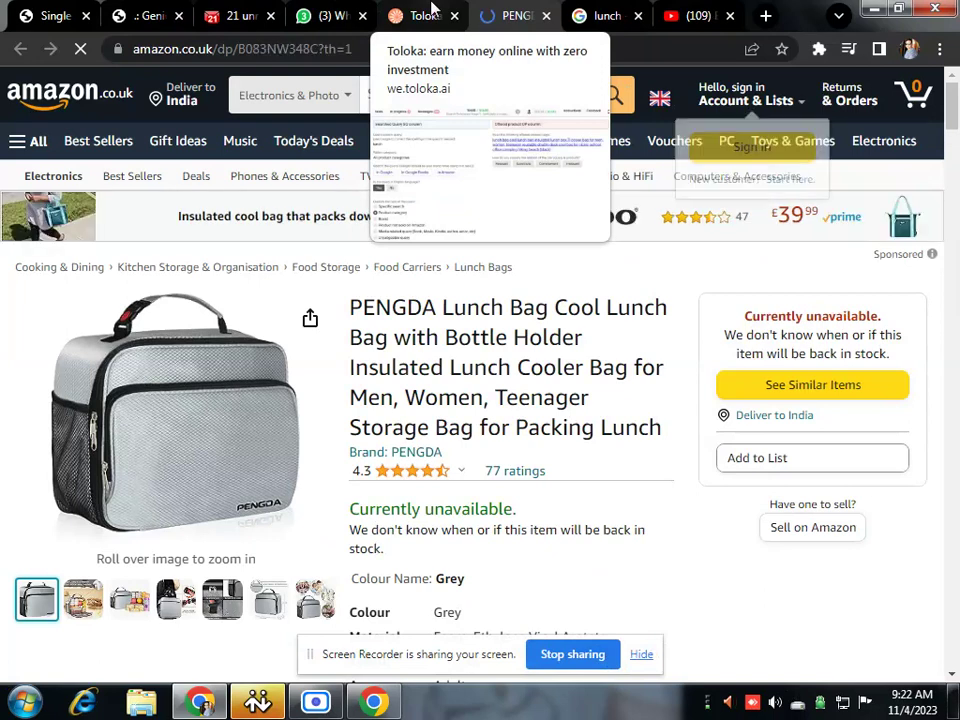
click(432, 10)
click(599, 288)
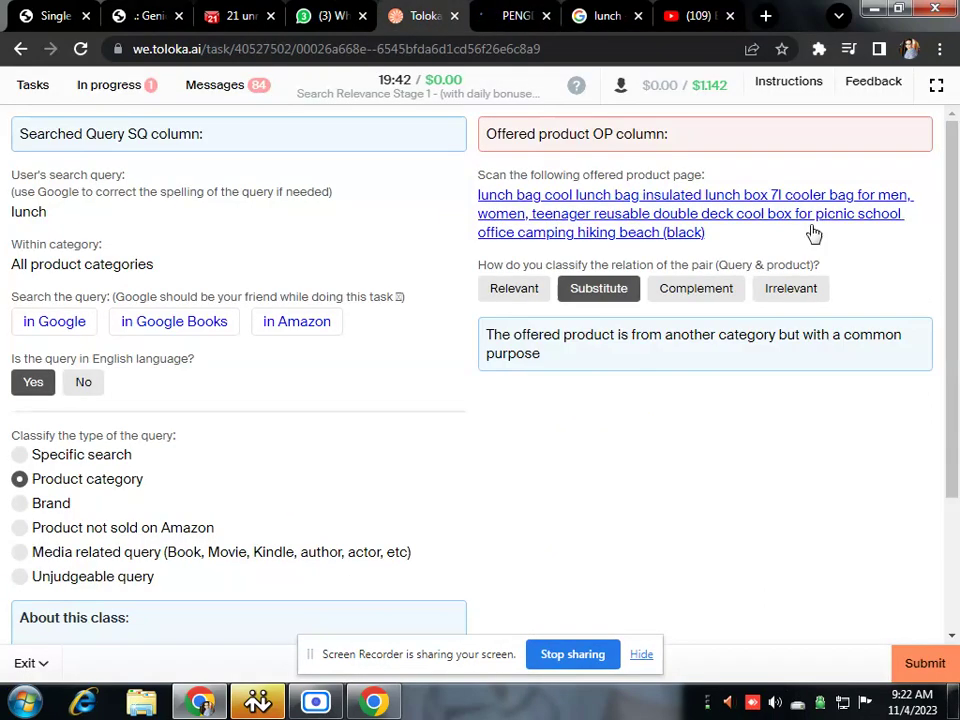
click(694, 289)
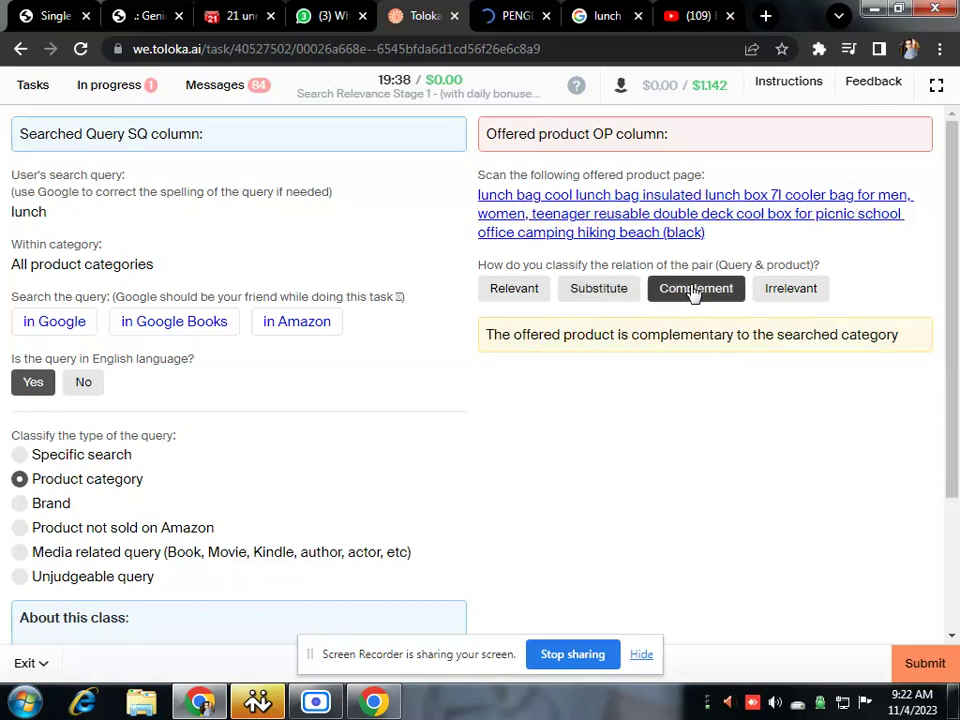
click(922, 660)
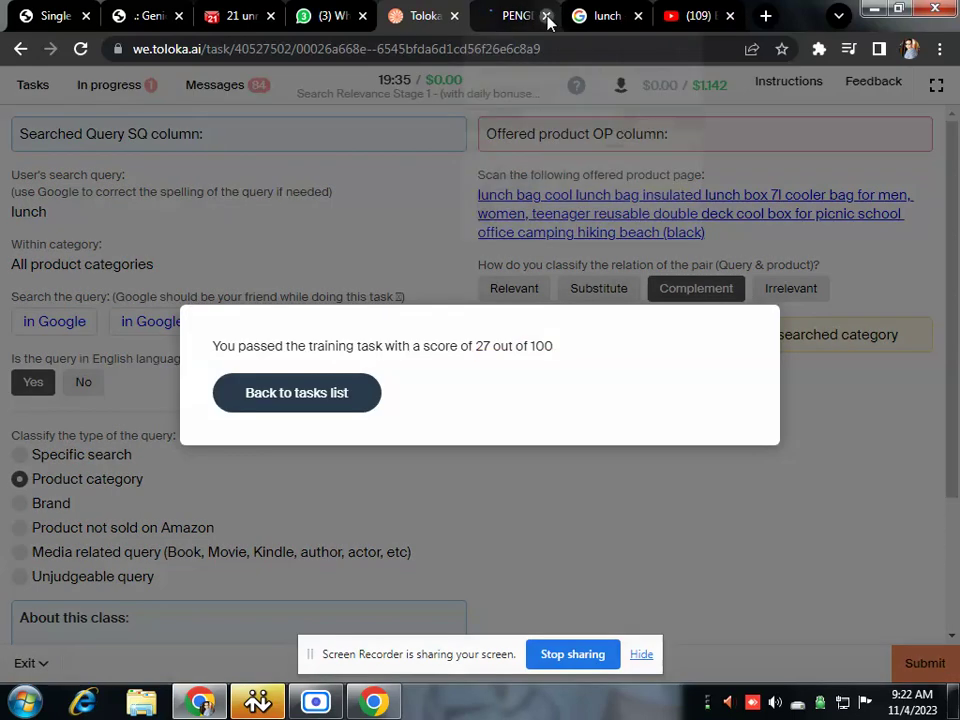
click(547, 17)
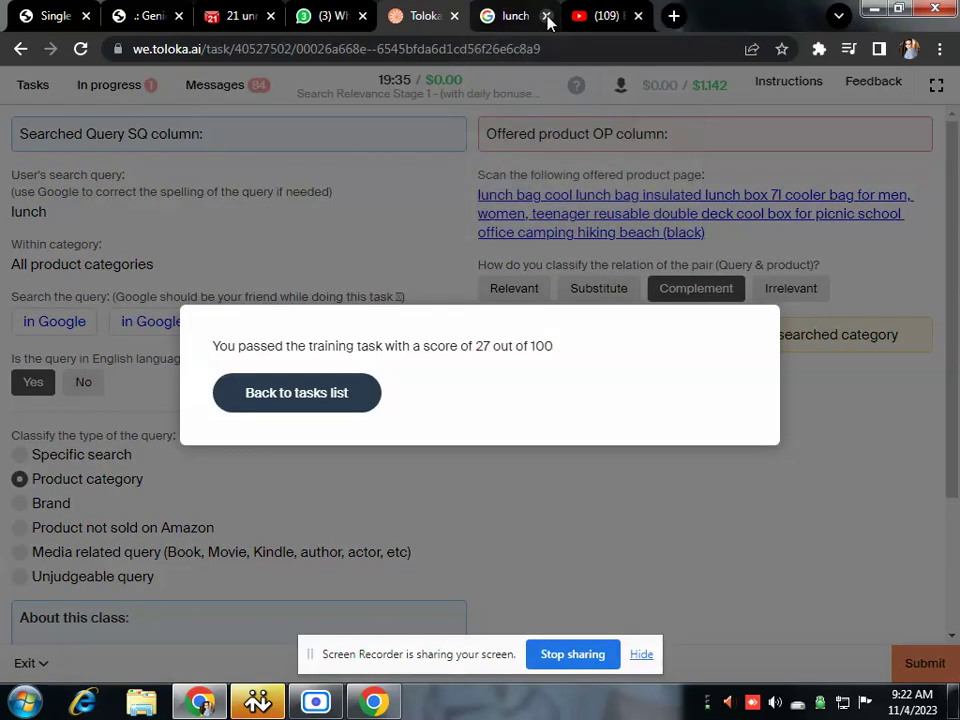